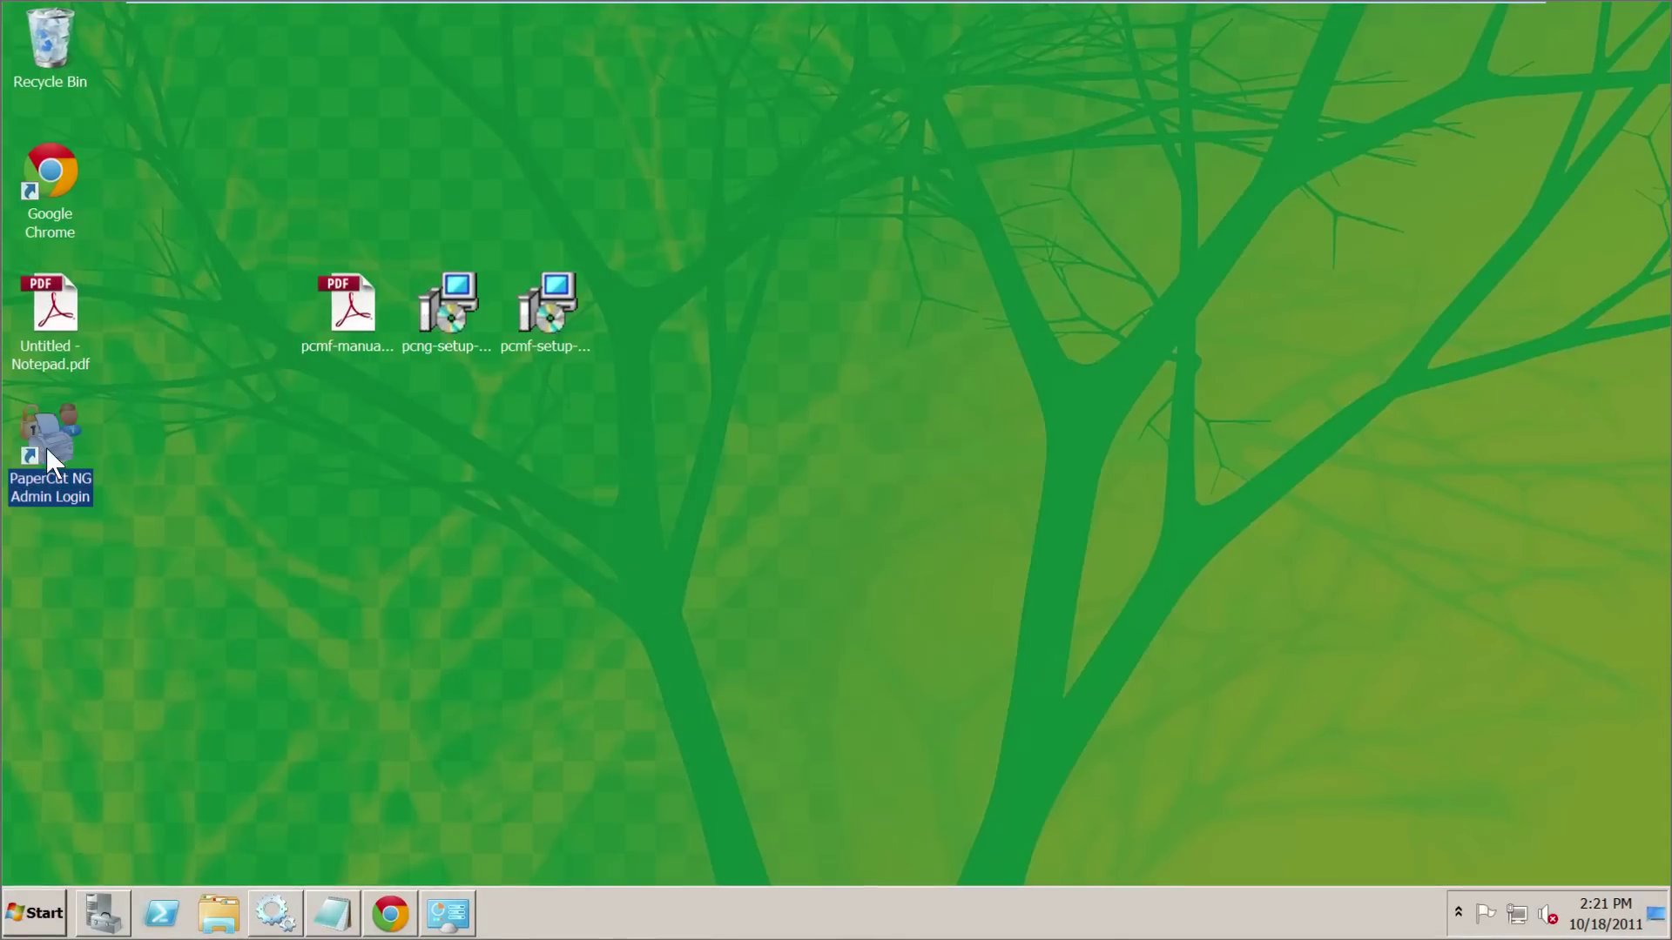
- Select the two setup installers on the desktop, then clear the selection
{"action": "left_click", "coordinate": [557, 310]}
{"action": "left_click_drag", "start_coordinate": [663, 436], "coordinate": [513, 301]}
{"action": "left_click", "coordinate": [501, 640]}
- Read the 'Moving from one Edition of PaperCut to Another' KB article in Chrome, then minimize Chrome
{"action": "left_click", "coordinate": [390, 913]}
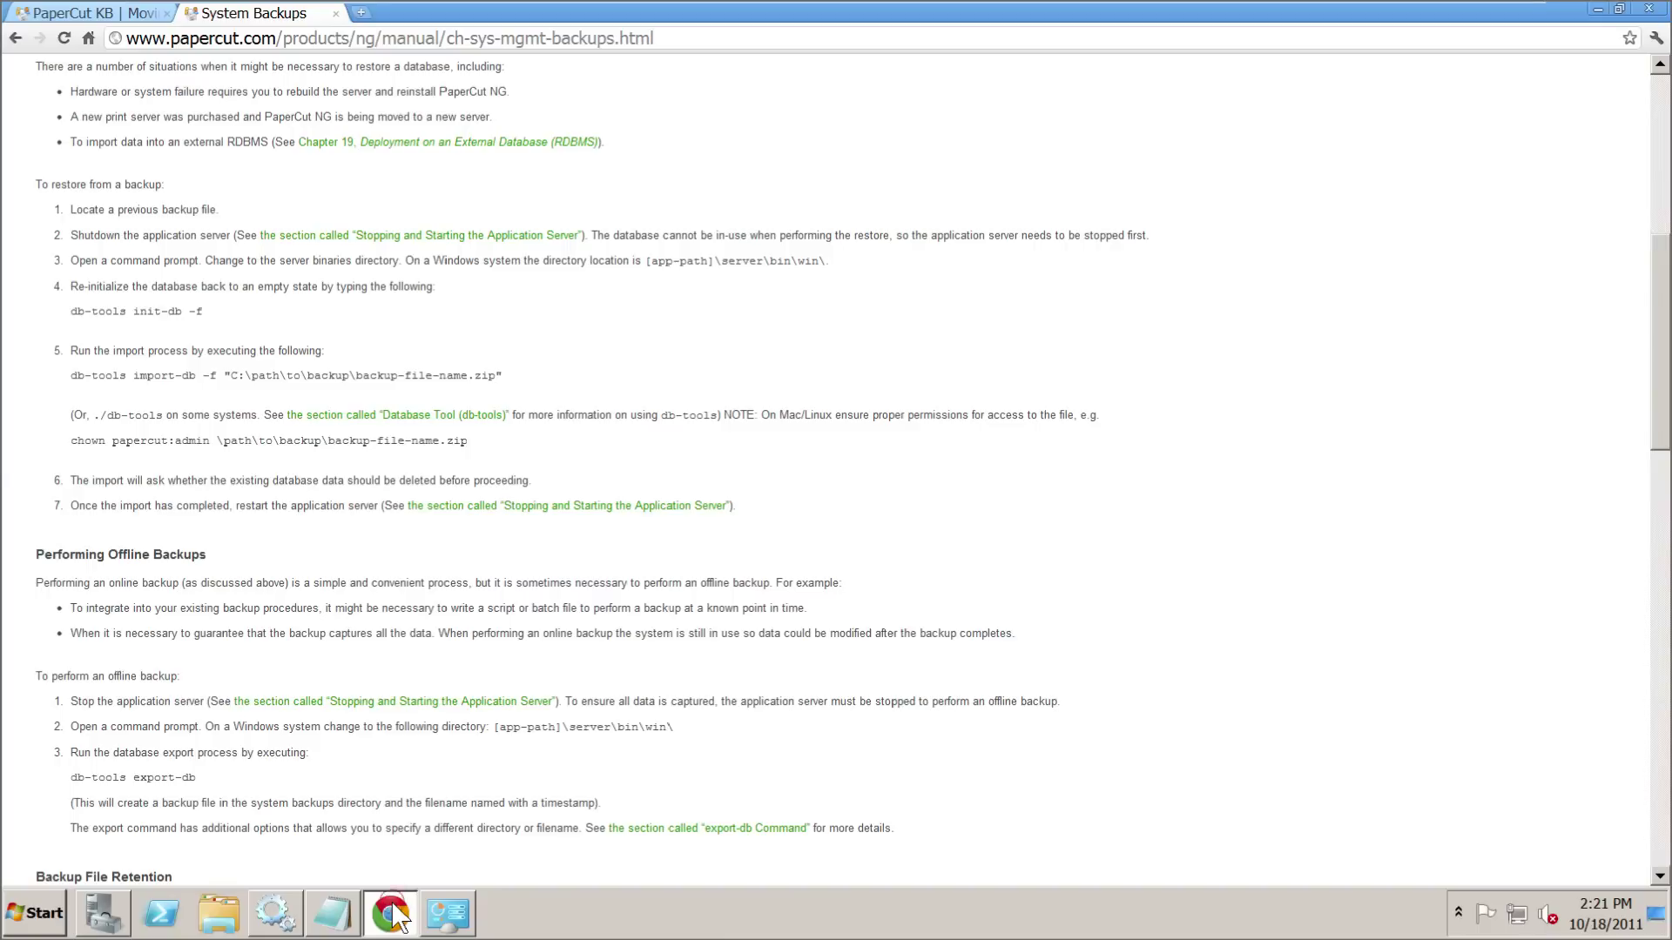
{"action": "left_click", "coordinate": [101, 14]}
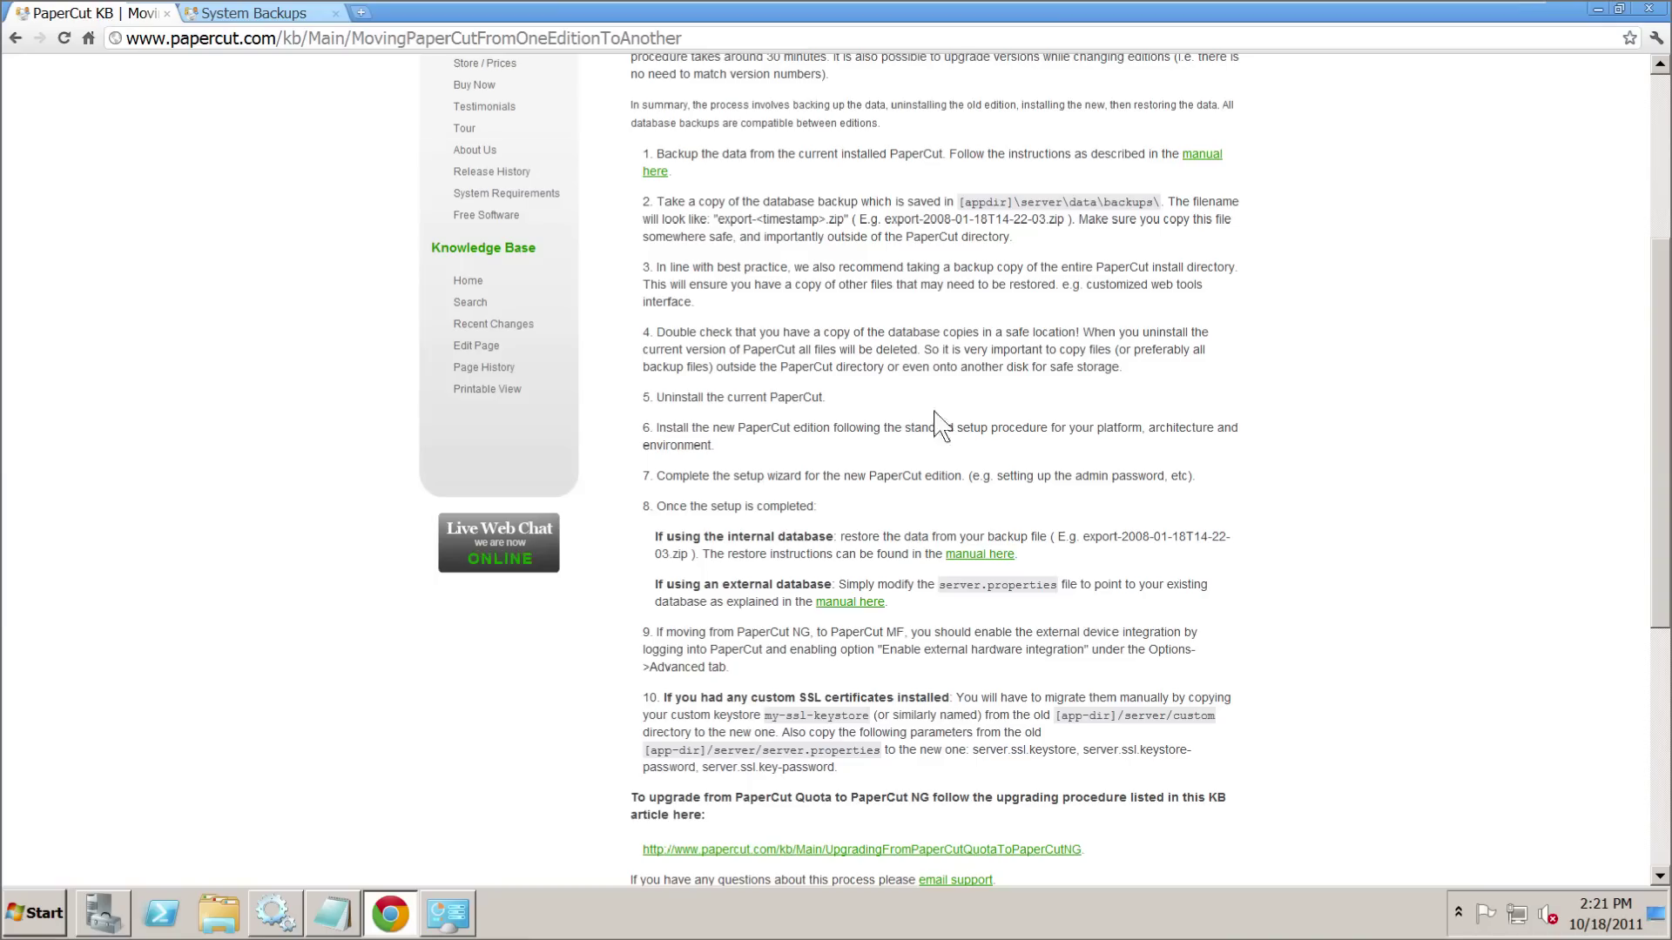
{"action": "scroll", "coordinate": [984, 535], "scroll_direction": "up", "scroll_amount": 4}
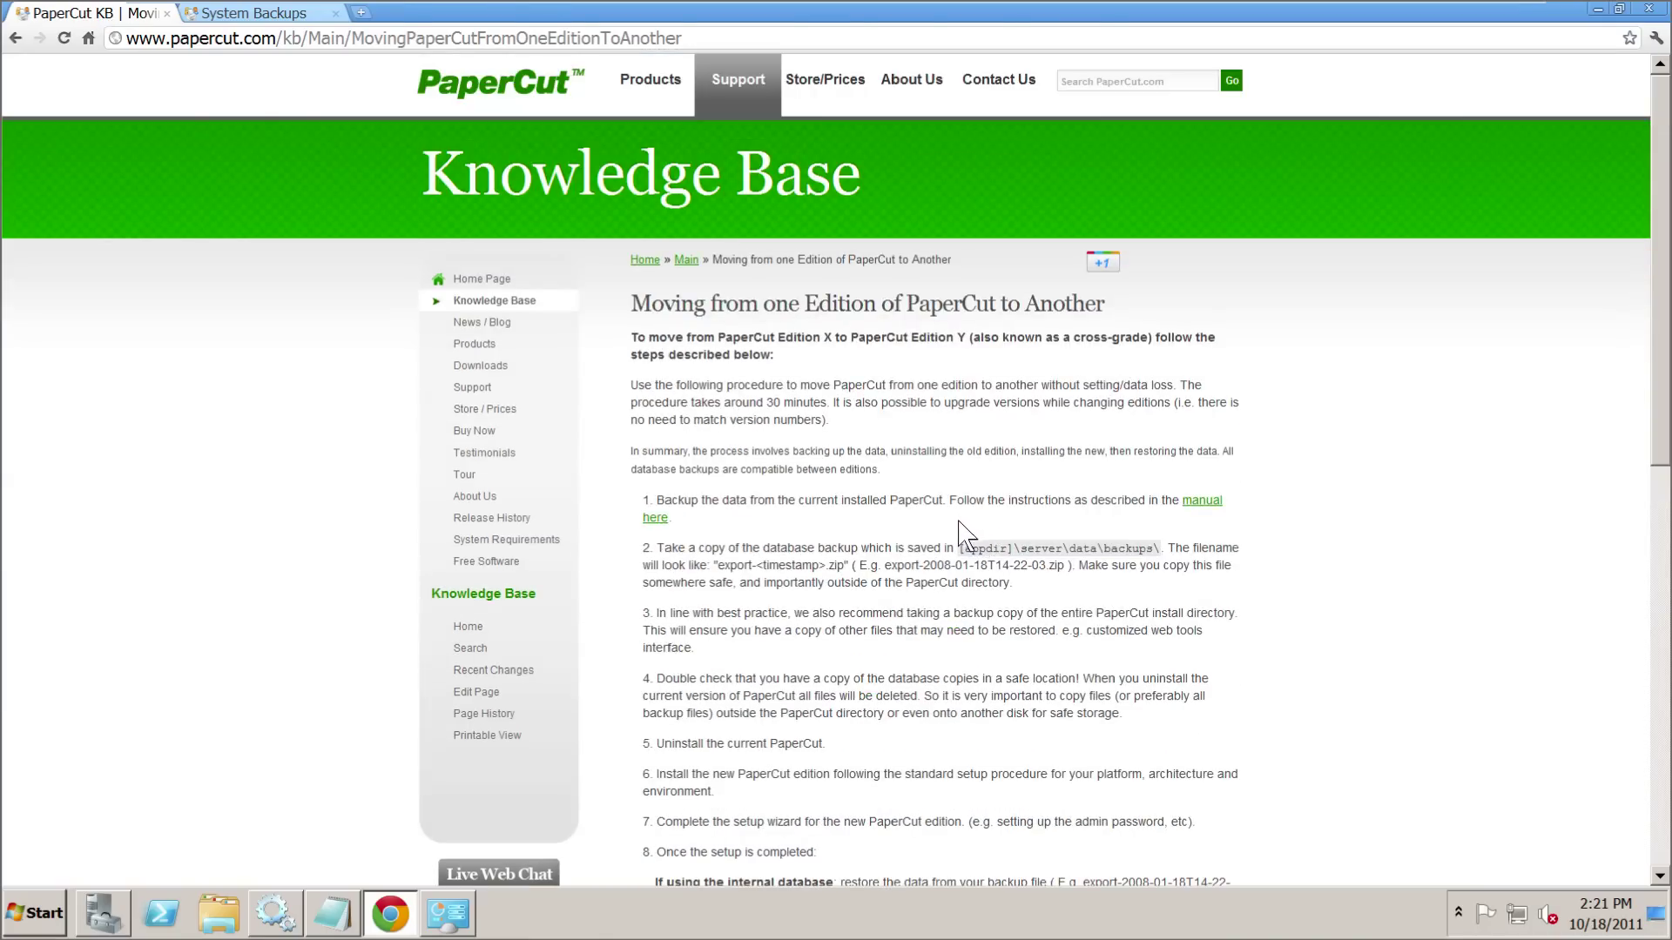
{"action": "left_click_drag", "start_coordinate": [630, 305], "coordinate": [1097, 305]}
{"action": "left_click", "coordinate": [1044, 435]}
{"action": "scroll", "coordinate": [1010, 487], "scroll_direction": "down", "scroll_amount": 8}
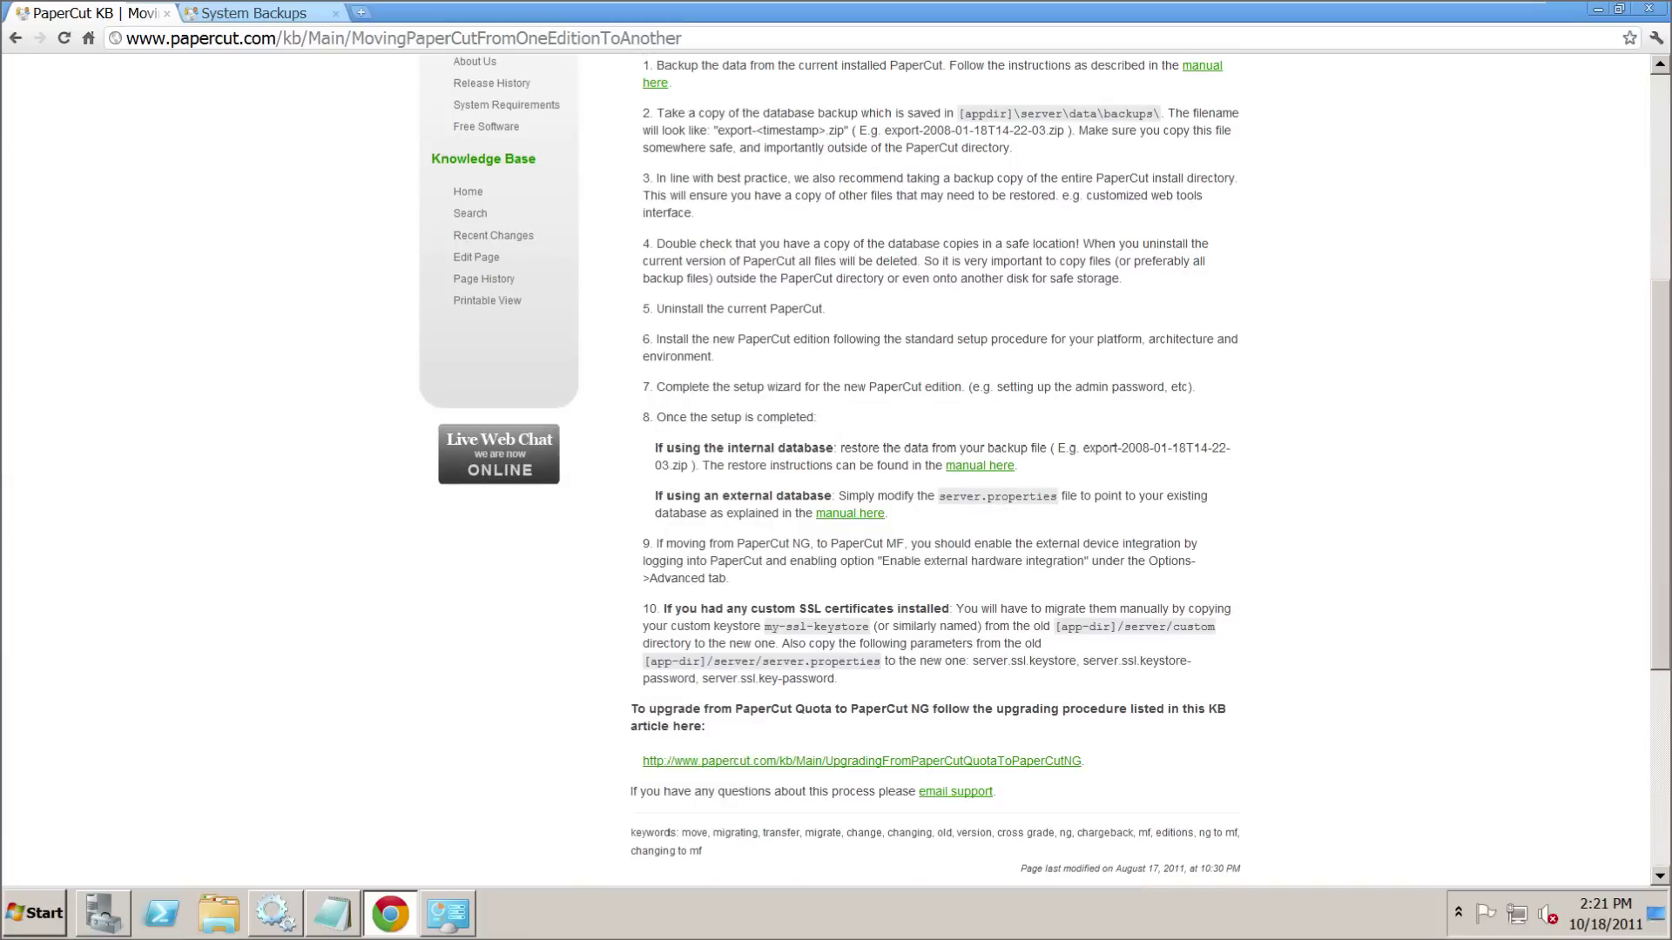
{"action": "scroll", "coordinate": [1163, 557], "scroll_direction": "up", "scroll_amount": 6}
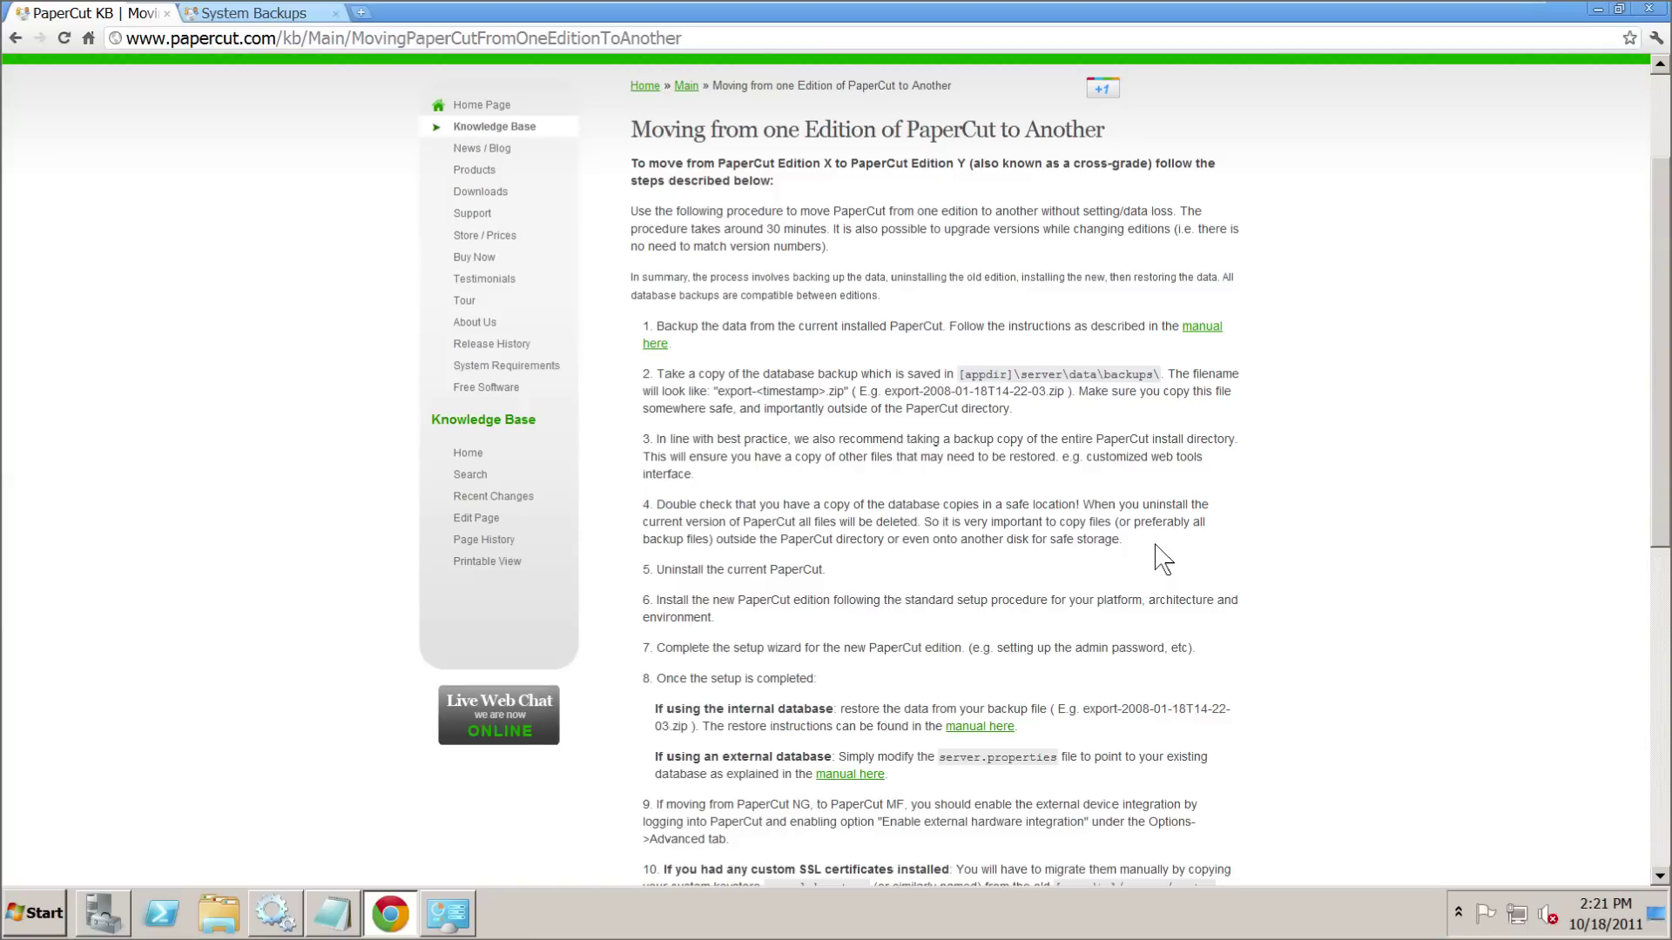
{"action": "left_click", "coordinate": [1598, 13]}
- Log in to the PaperCut NG admin console as ADMIN with the admin password
{"action": "double_click", "coordinate": [69, 453]}
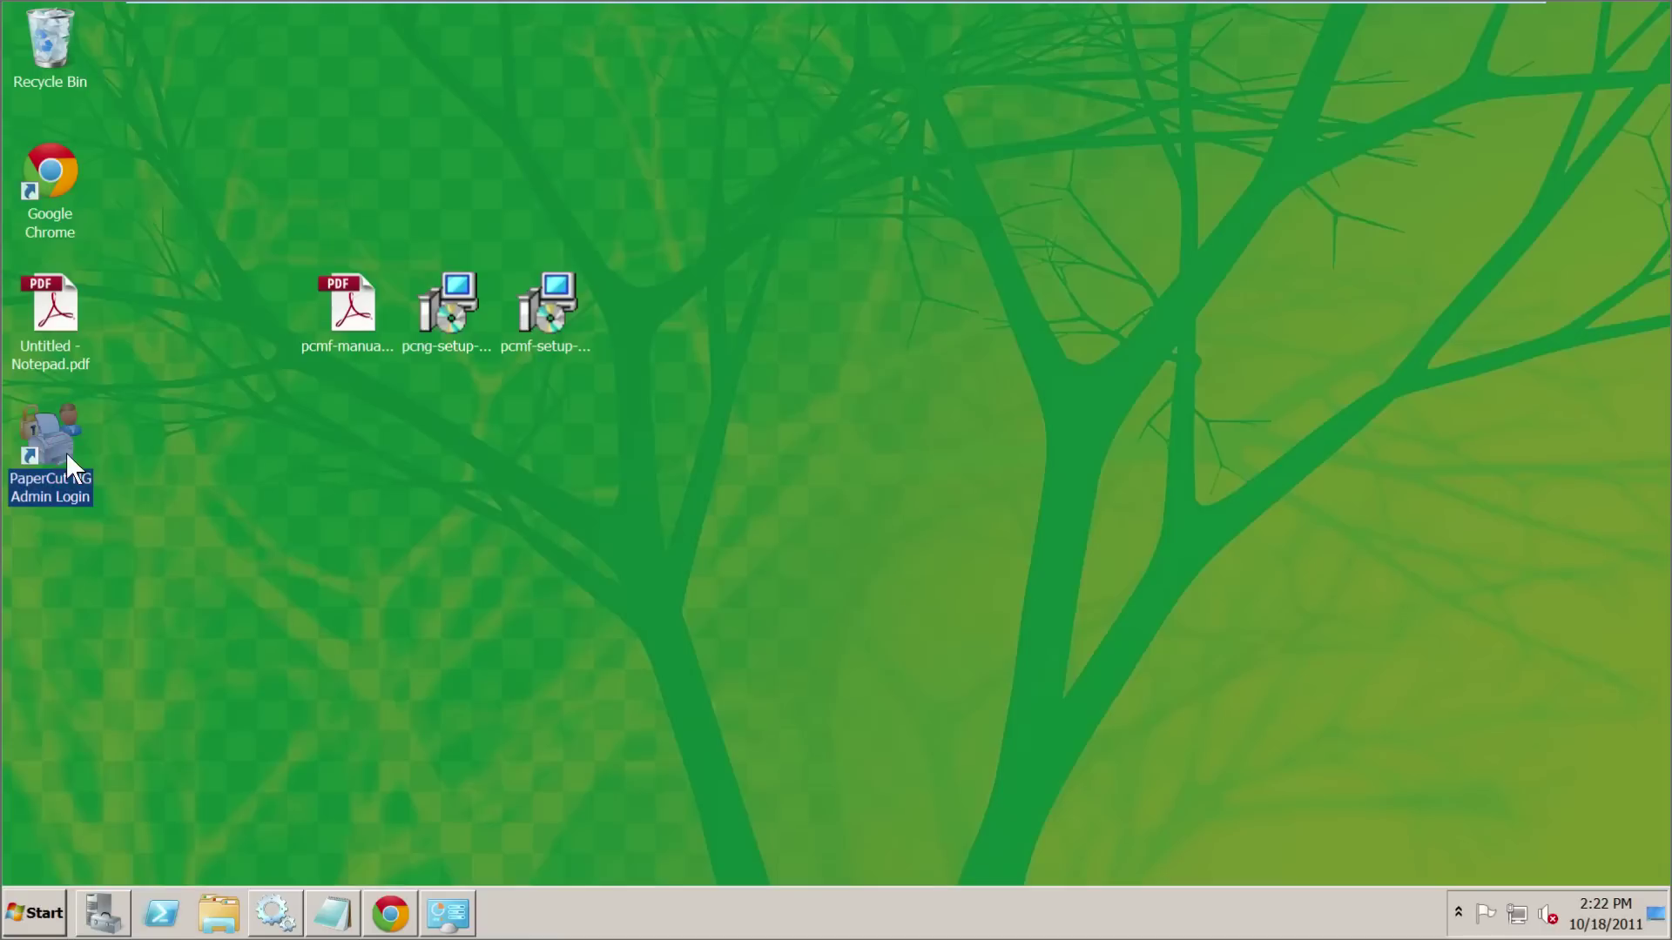
{"action": "type", "text": "ADMIN"}
{"action": "key", "text": "Tab"}
{"action": "type", "text": "password"}
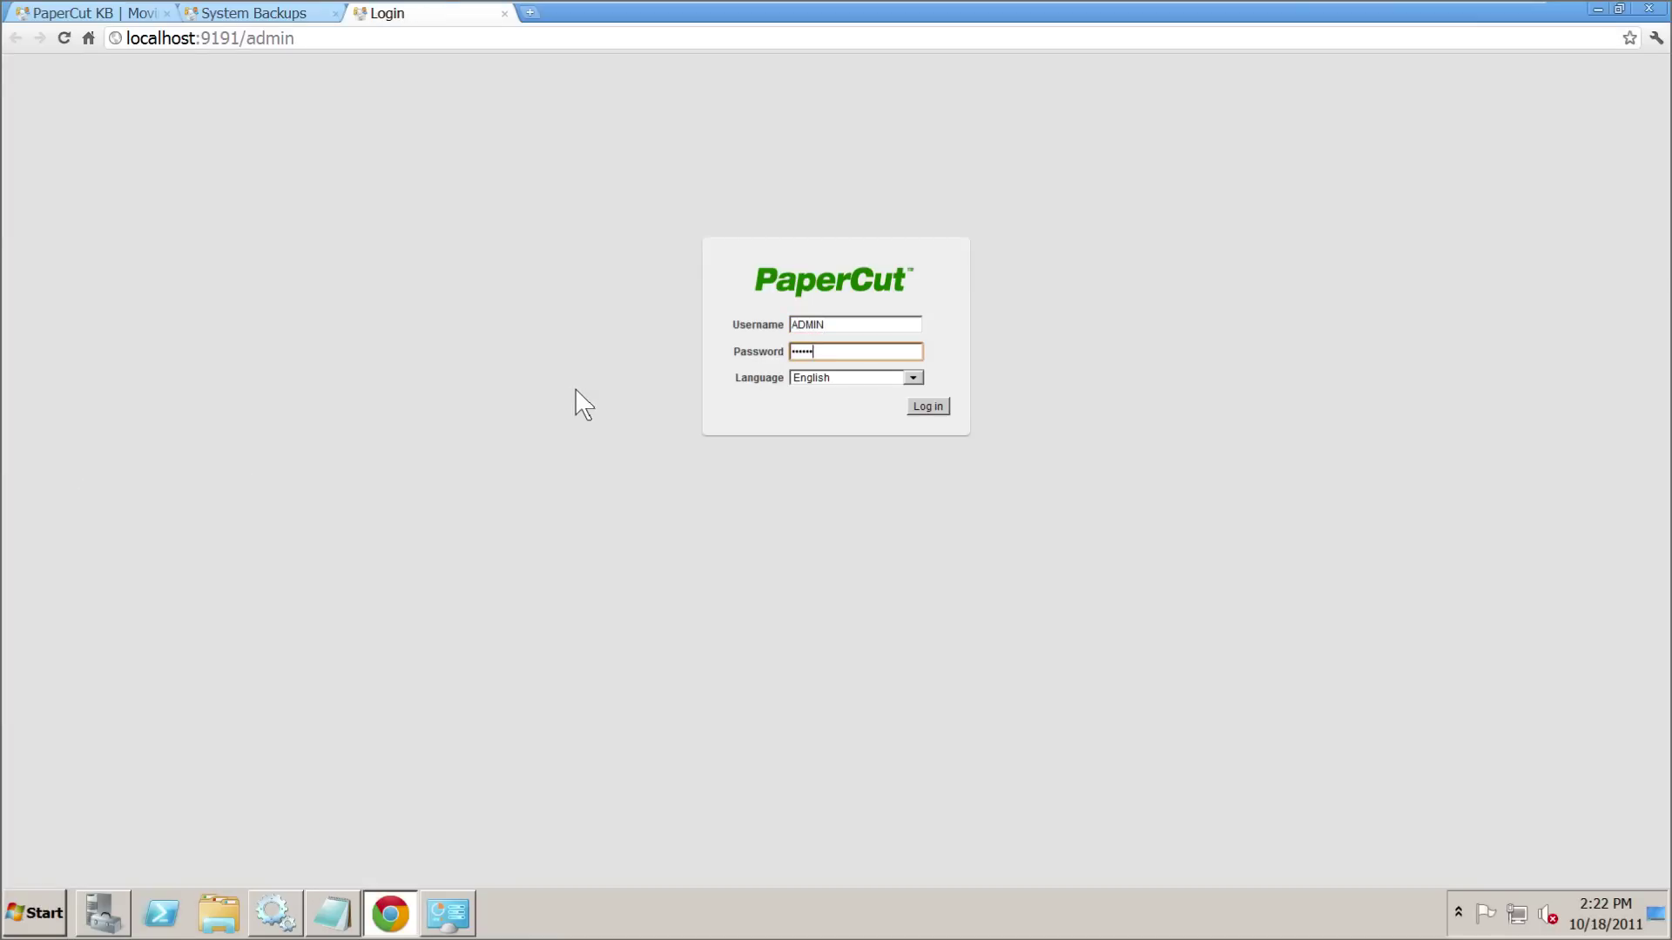
{"action": "key", "text": "Return"}
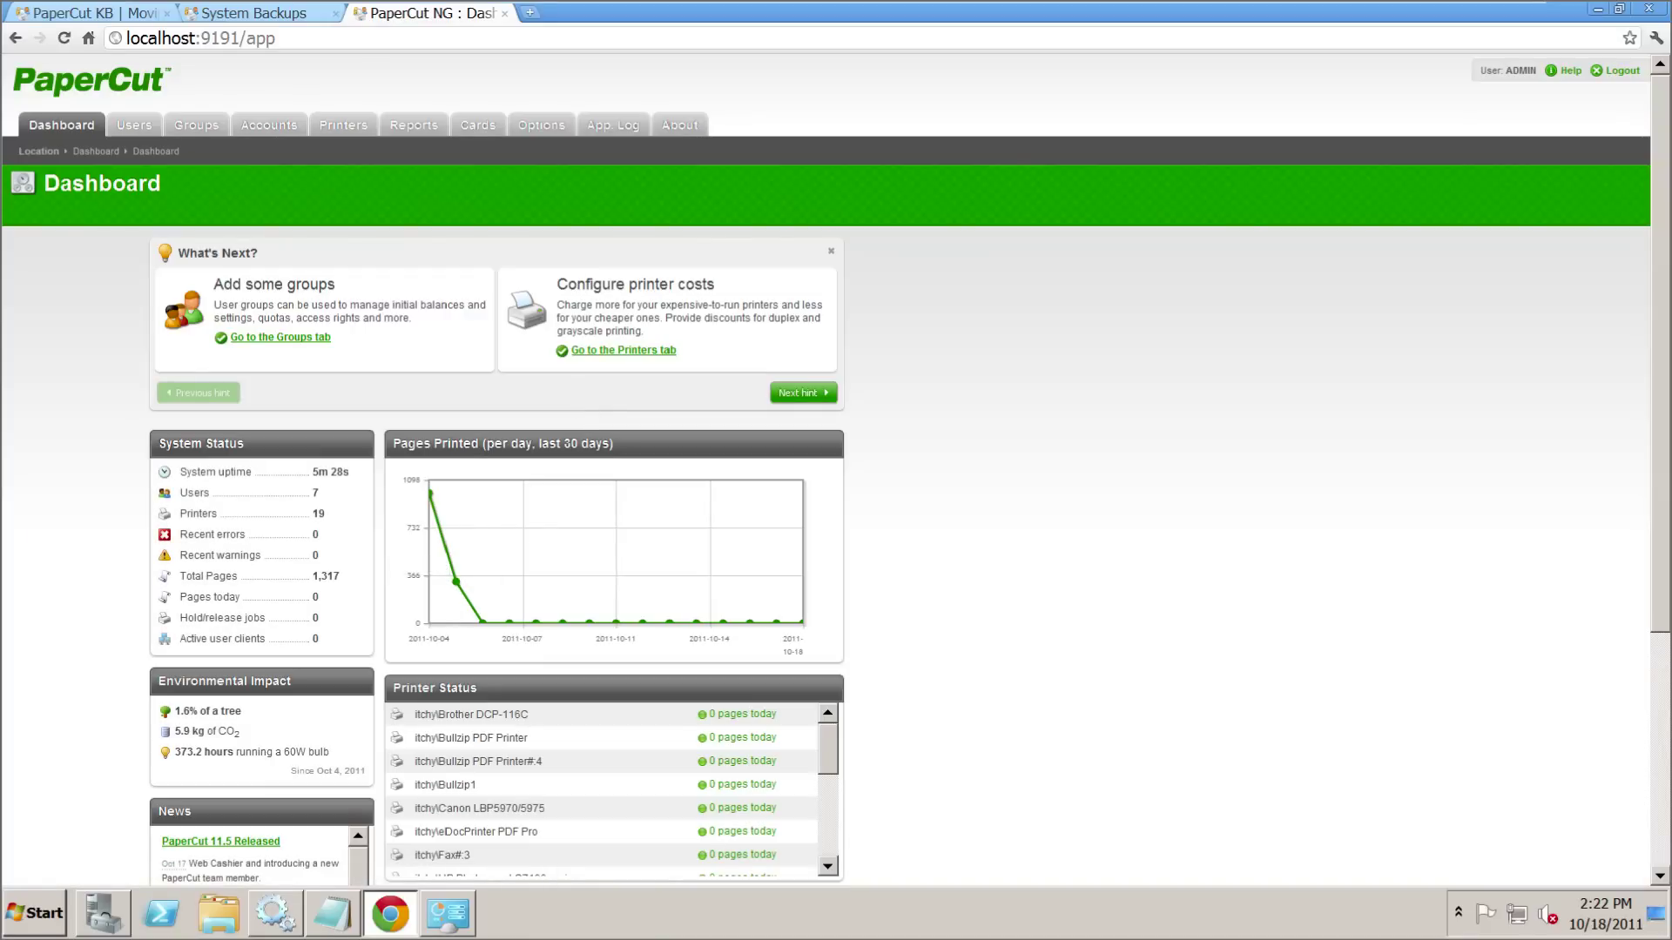
- Review the users, shared accounts and printers (998 total pages), then go to Options
{"action": "left_click", "coordinate": [143, 124]}
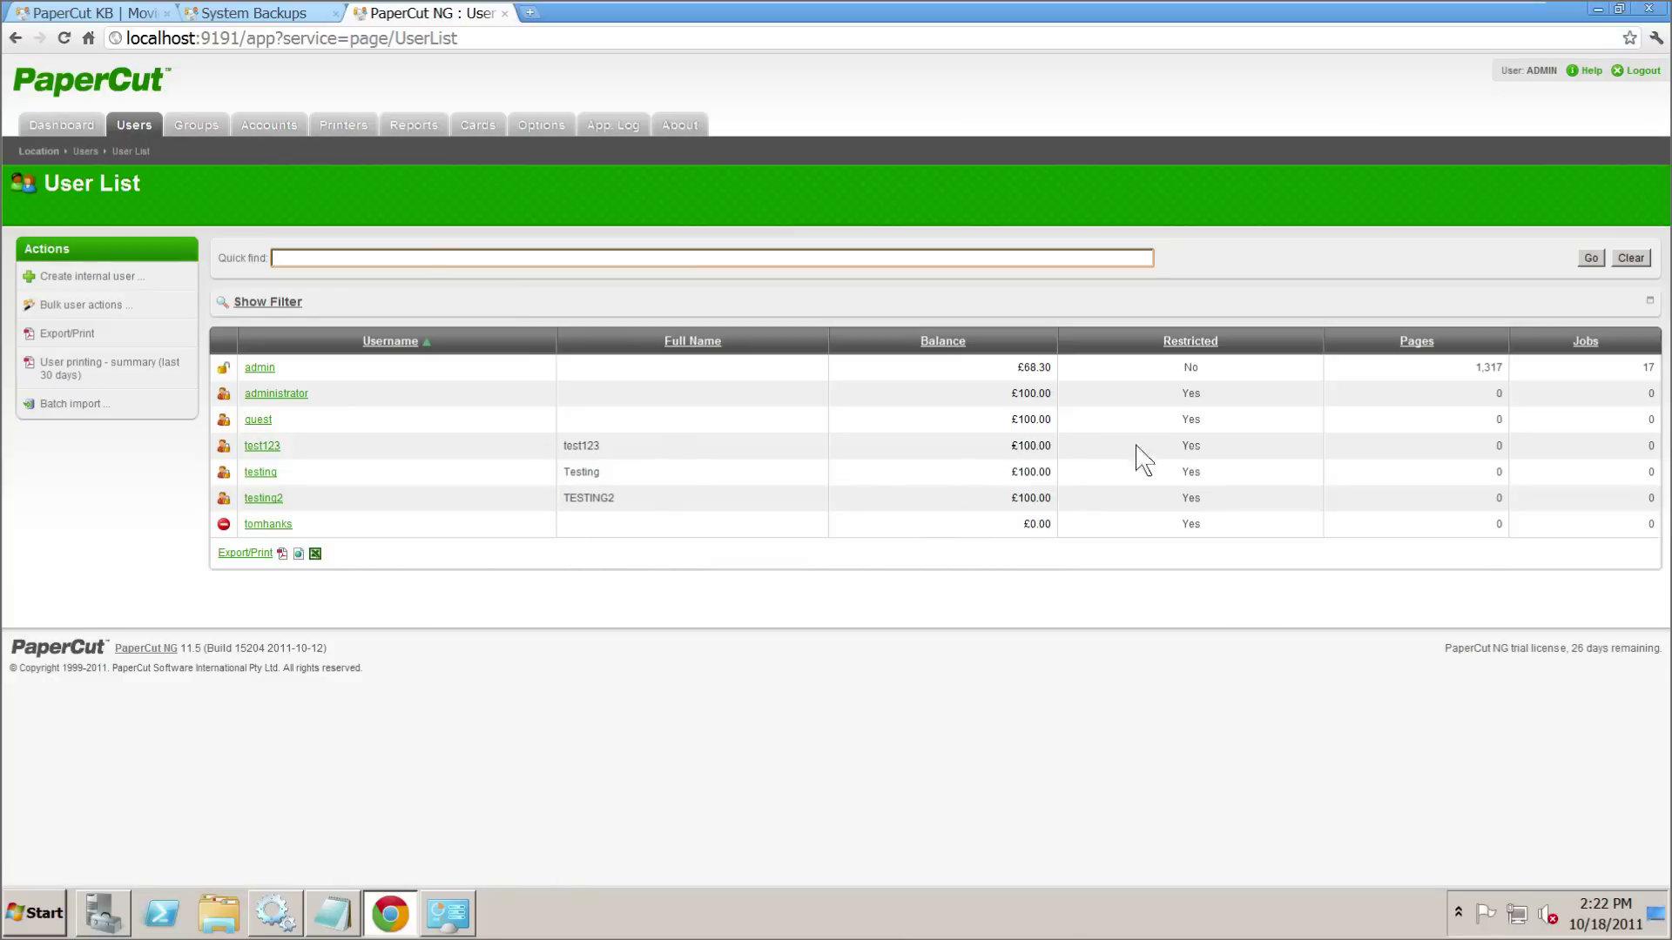
{"action": "left_click_drag", "start_coordinate": [1515, 367], "coordinate": [1482, 367]}
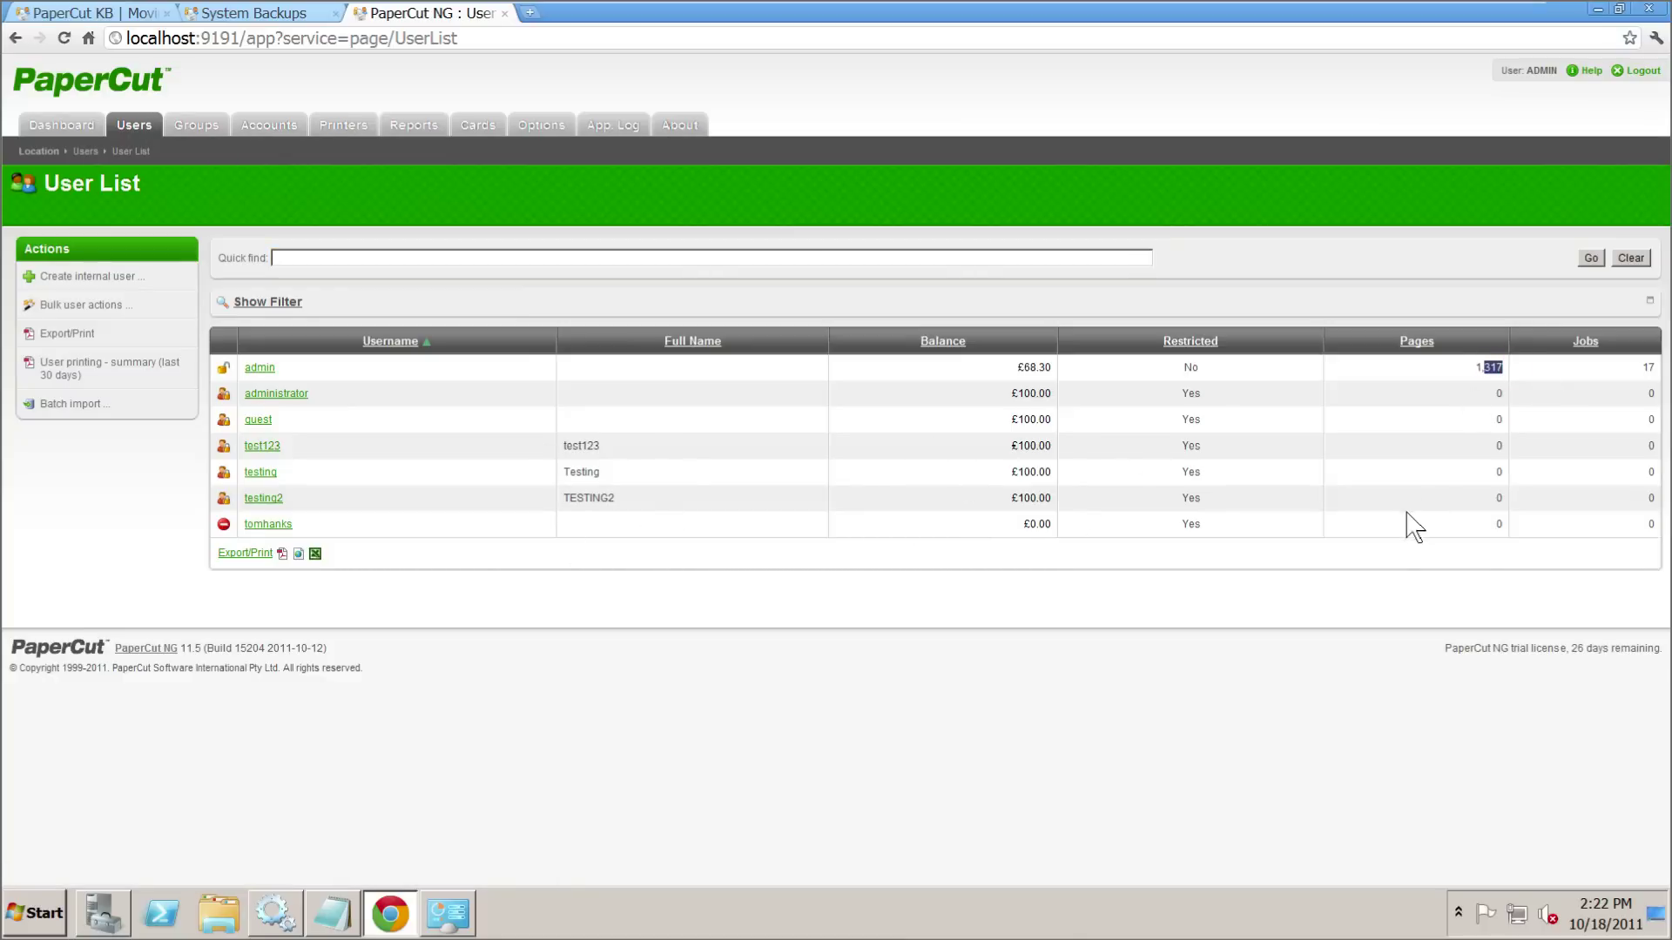
{"action": "left_click", "coordinate": [1515, 370]}
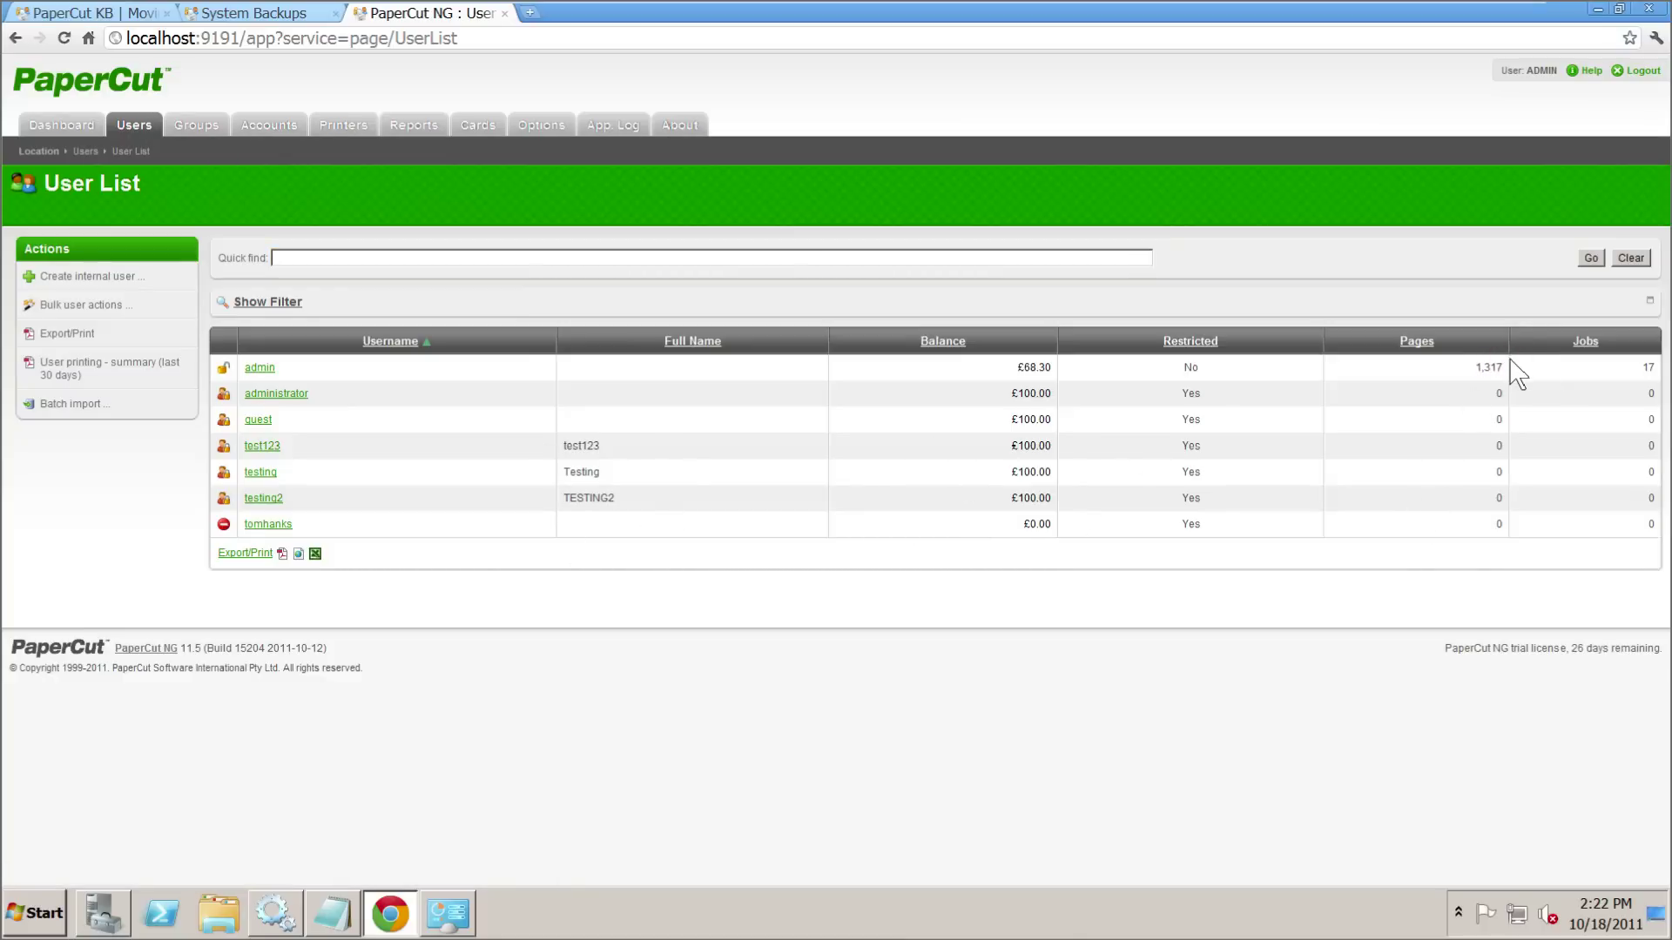
{"action": "left_click", "coordinate": [270, 127]}
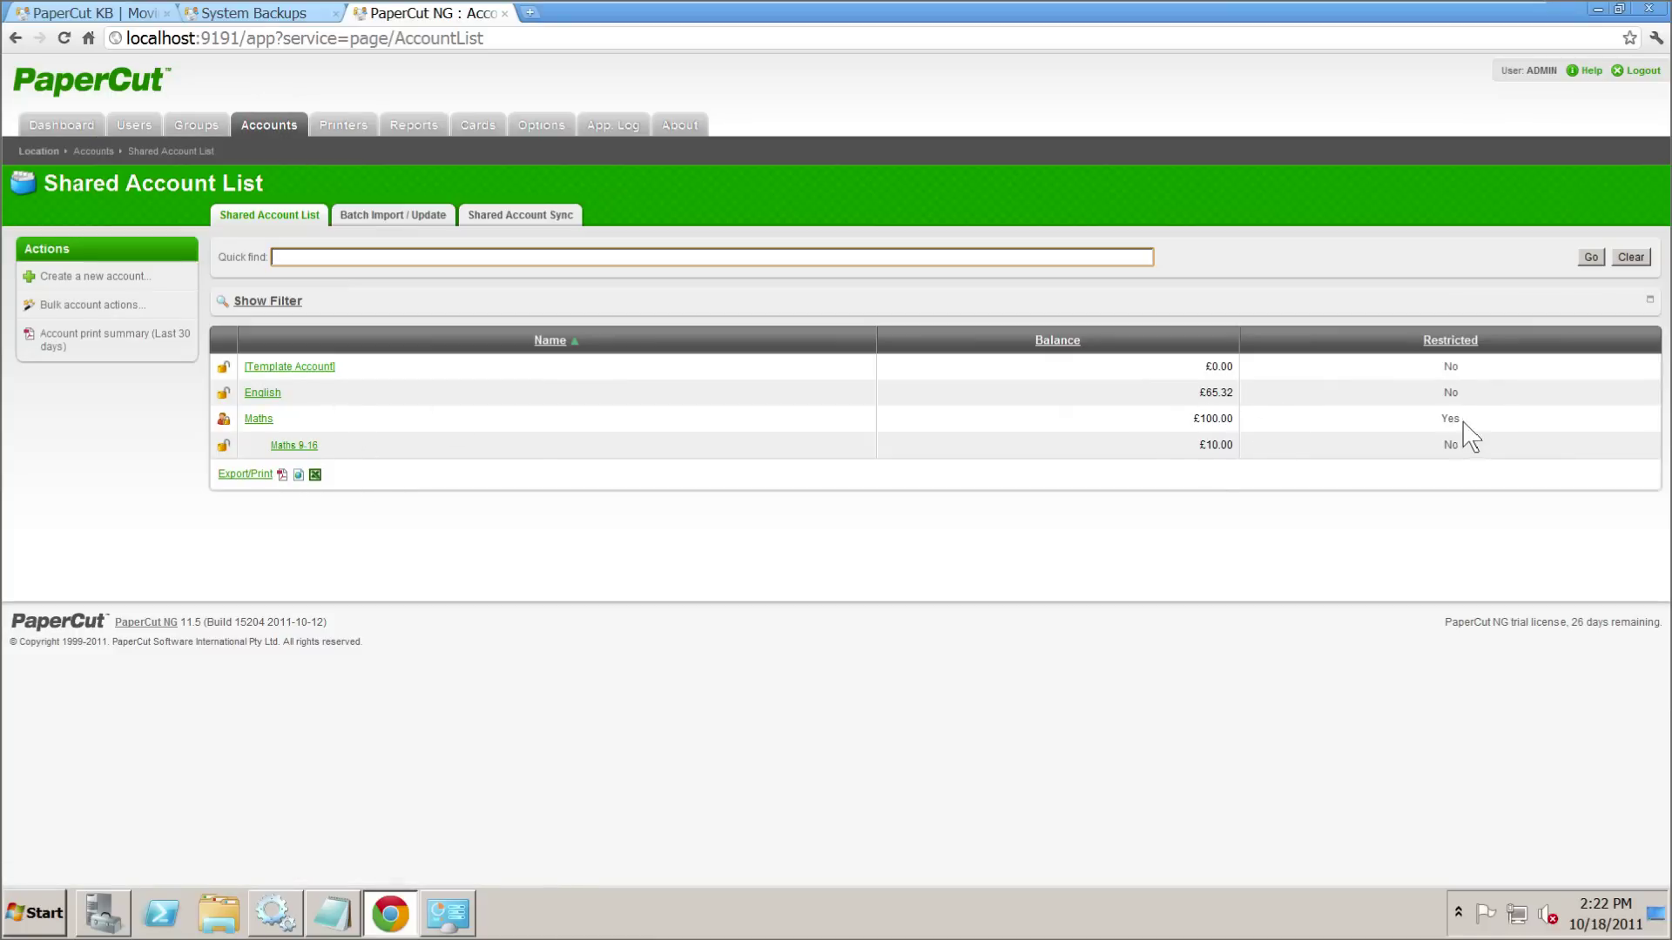
{"action": "left_click", "coordinate": [350, 125]}
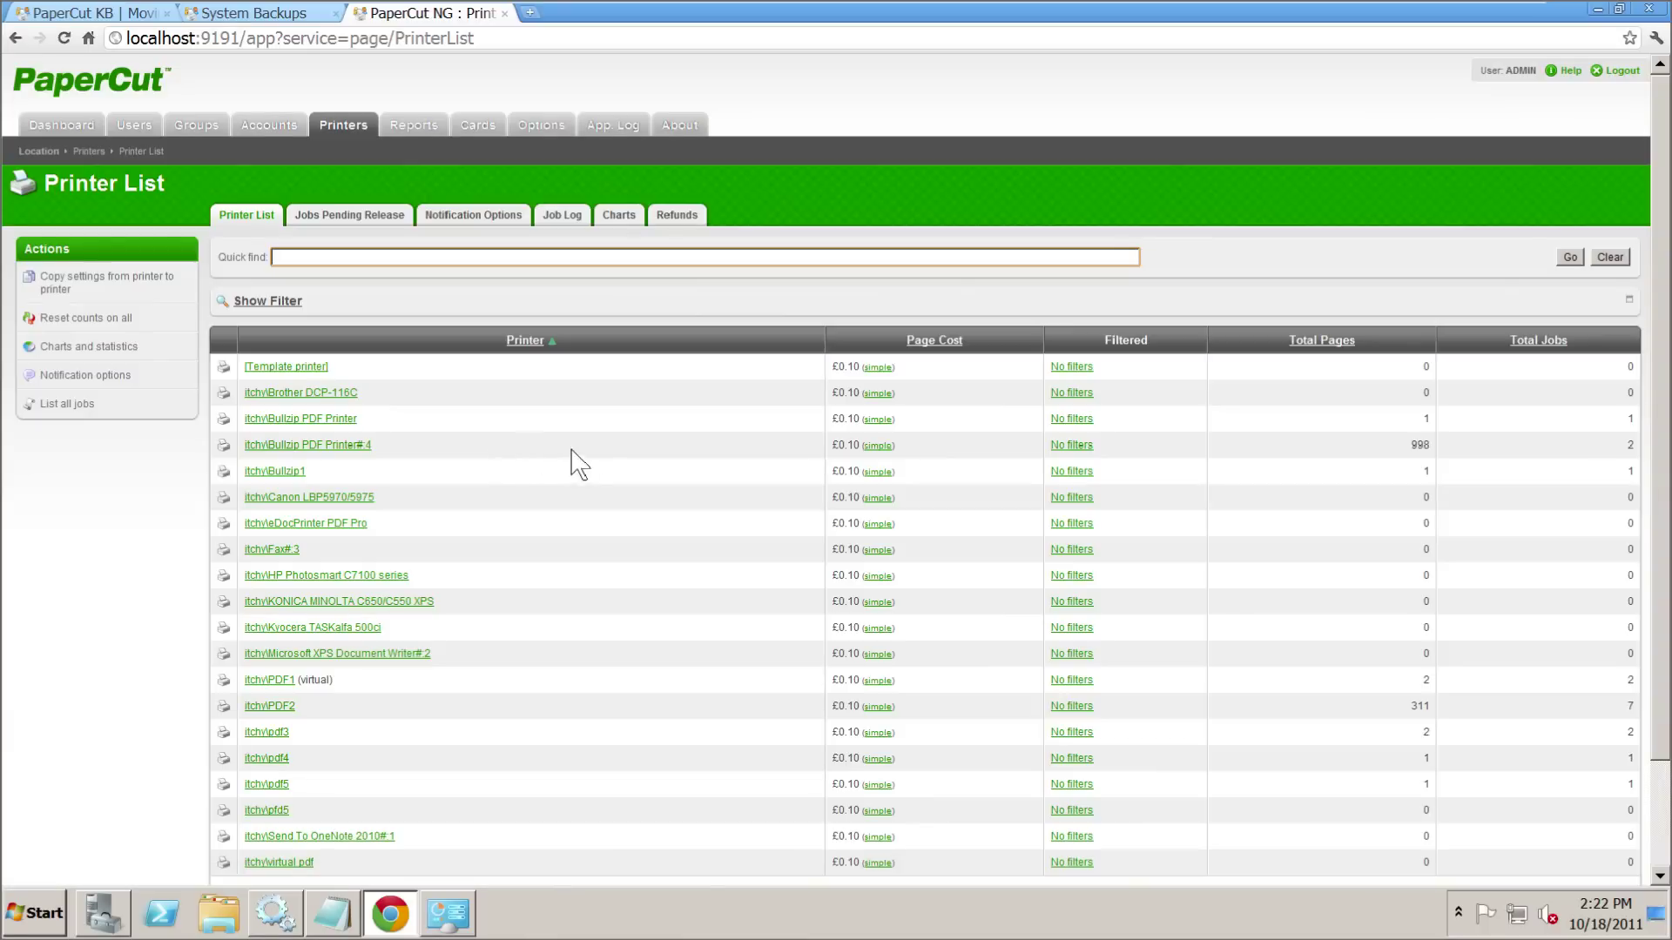
{"action": "double_click", "coordinate": [1419, 445]}
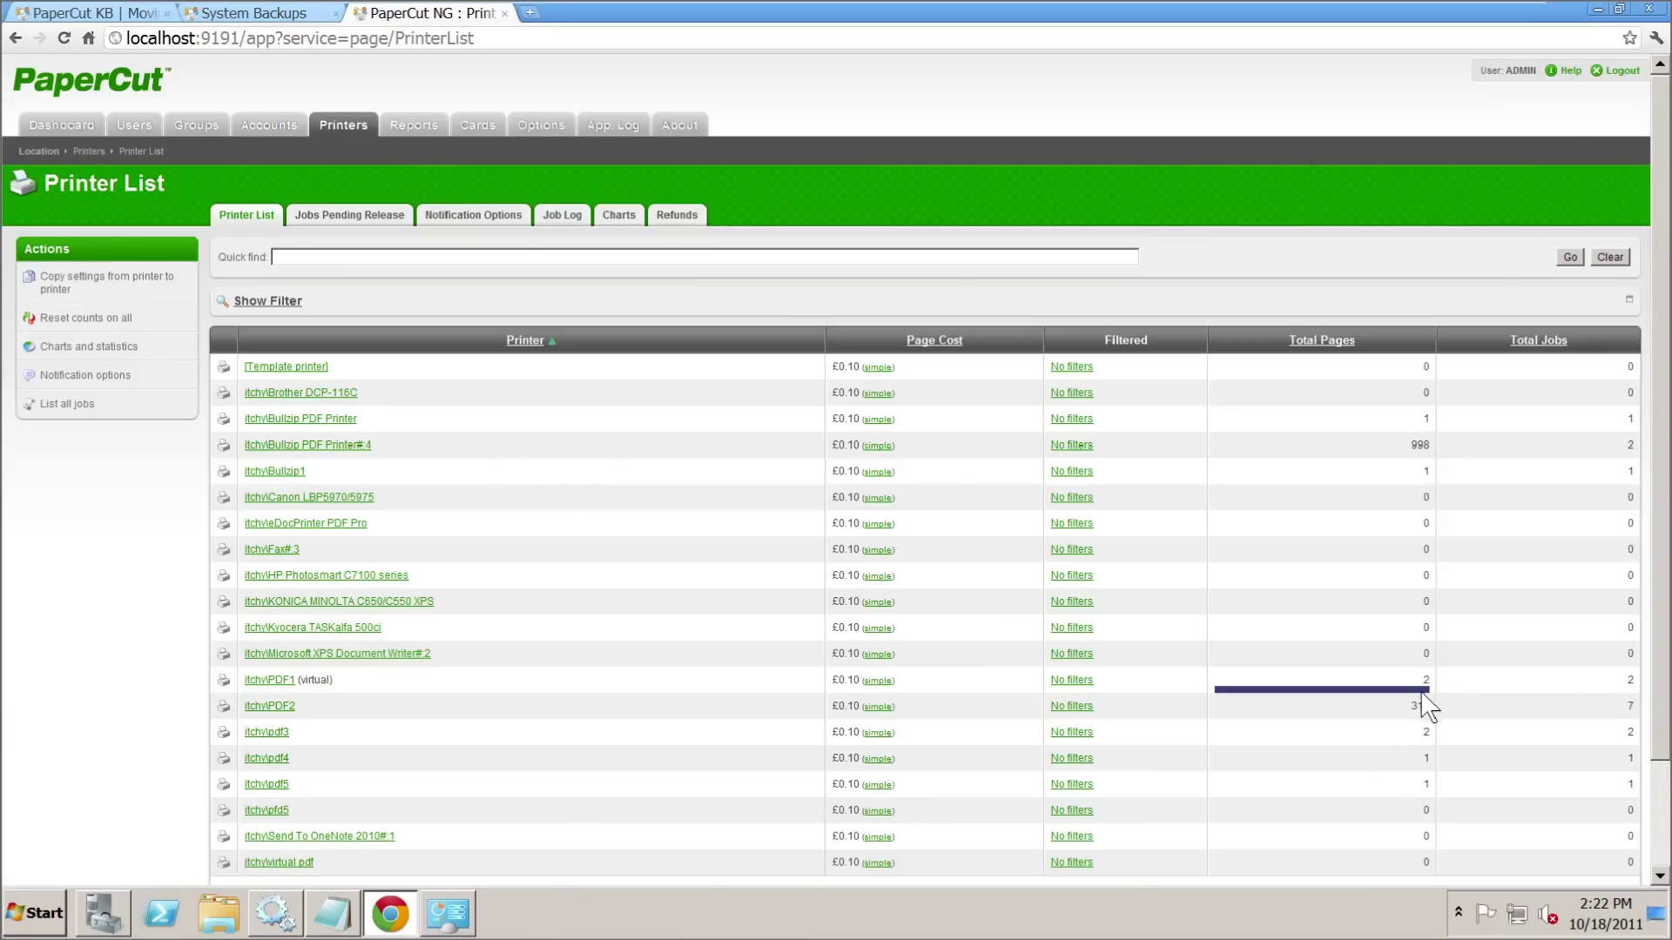
{"action": "left_click", "coordinate": [547, 126]}
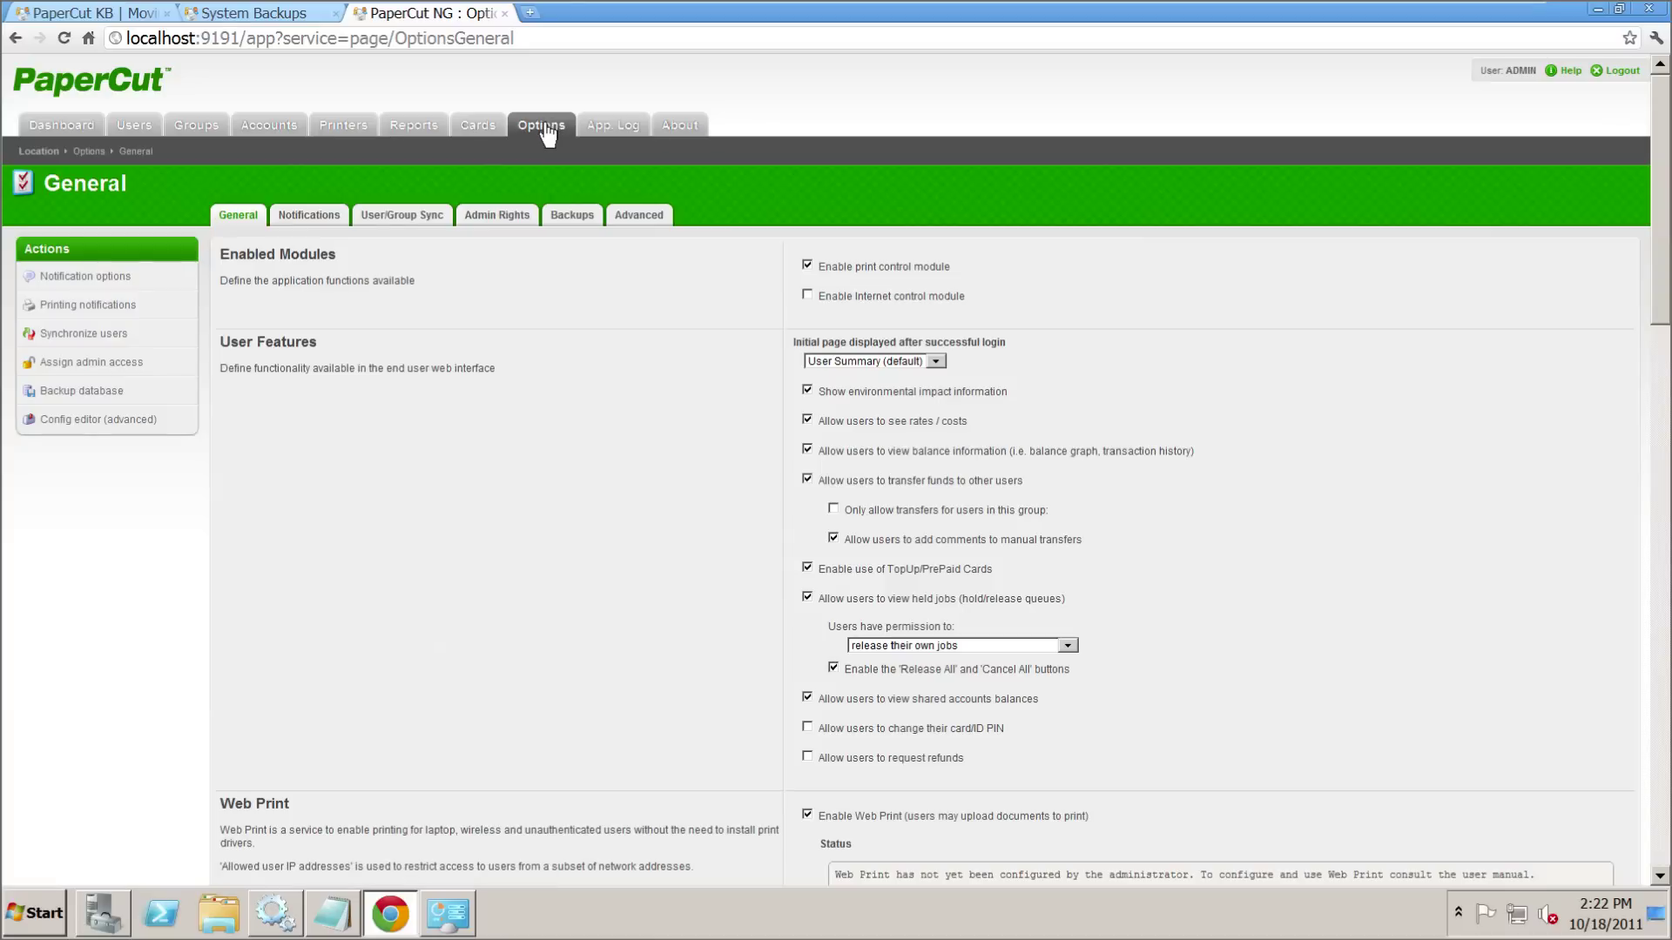
- Check the PaperCut NG version and build number on the About page
{"action": "left_click", "coordinate": [567, 218]}
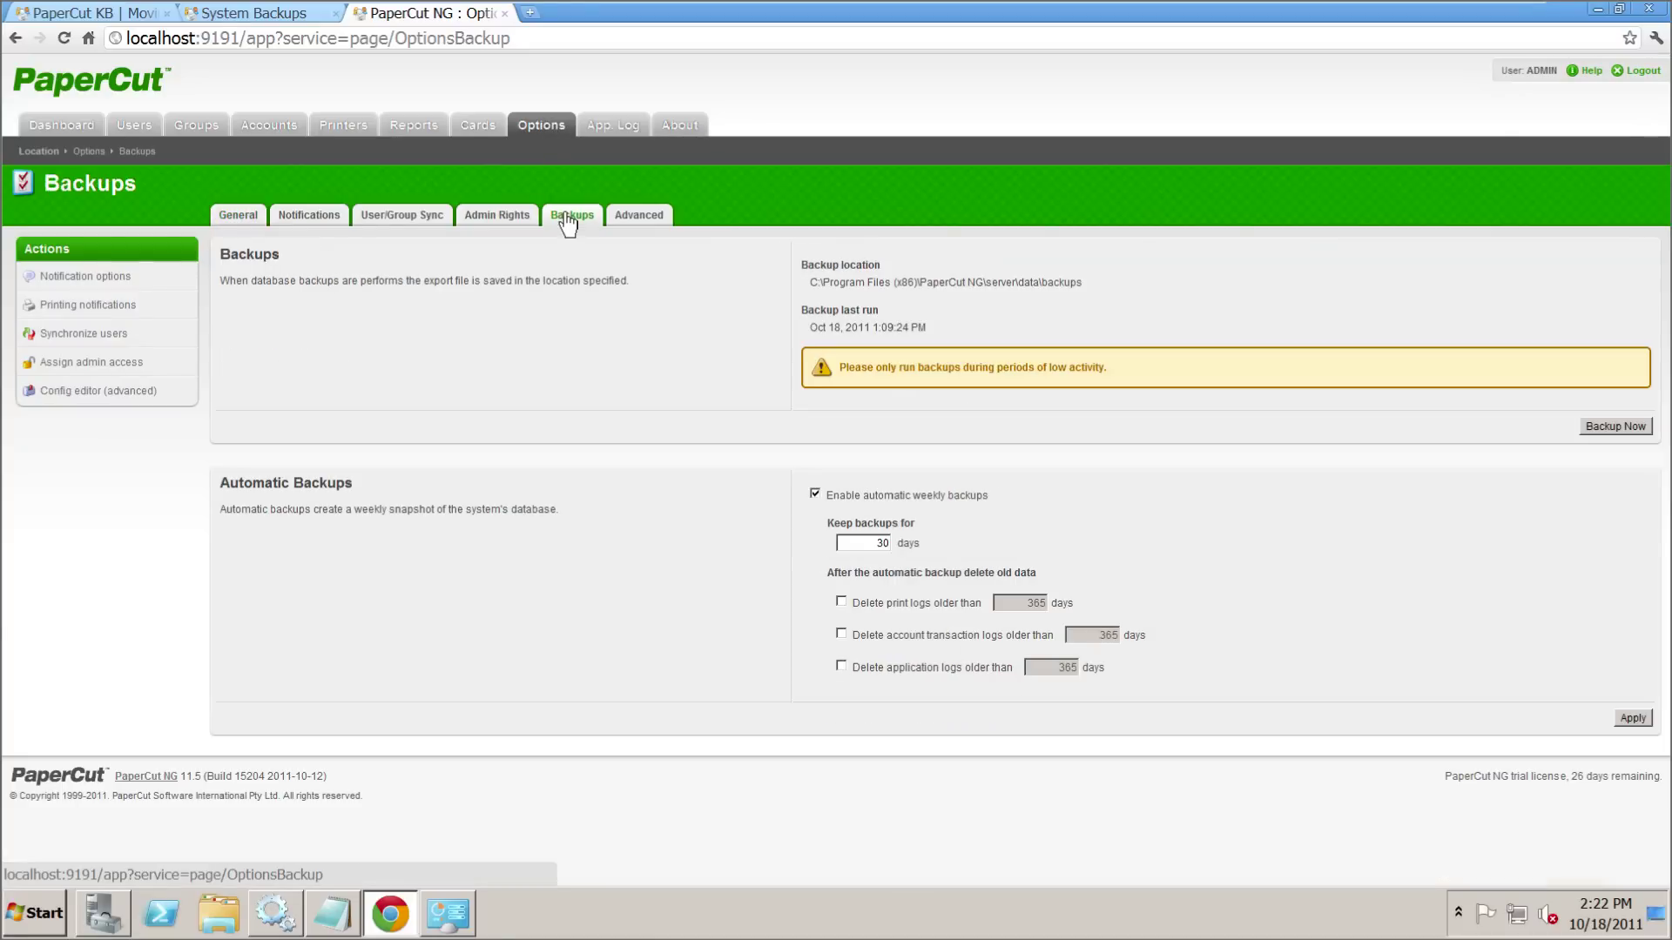
{"action": "left_click", "coordinate": [675, 139]}
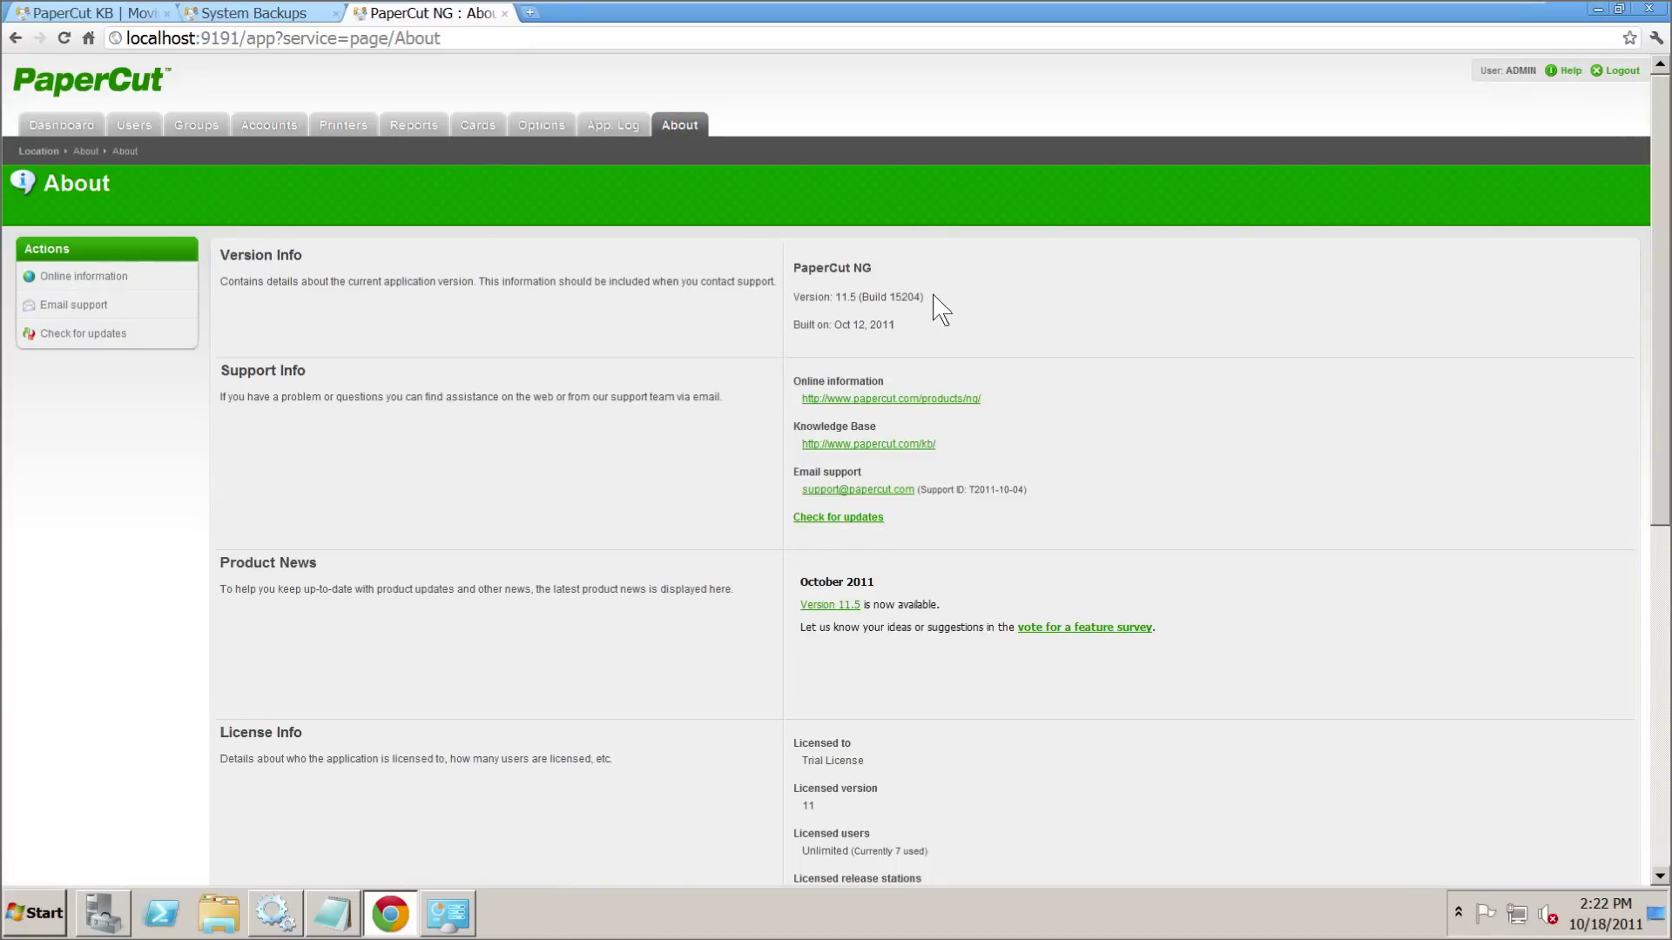
{"action": "left_click_drag", "start_coordinate": [925, 297], "coordinate": [805, 297]}
{"action": "left_click", "coordinate": [545, 122]}
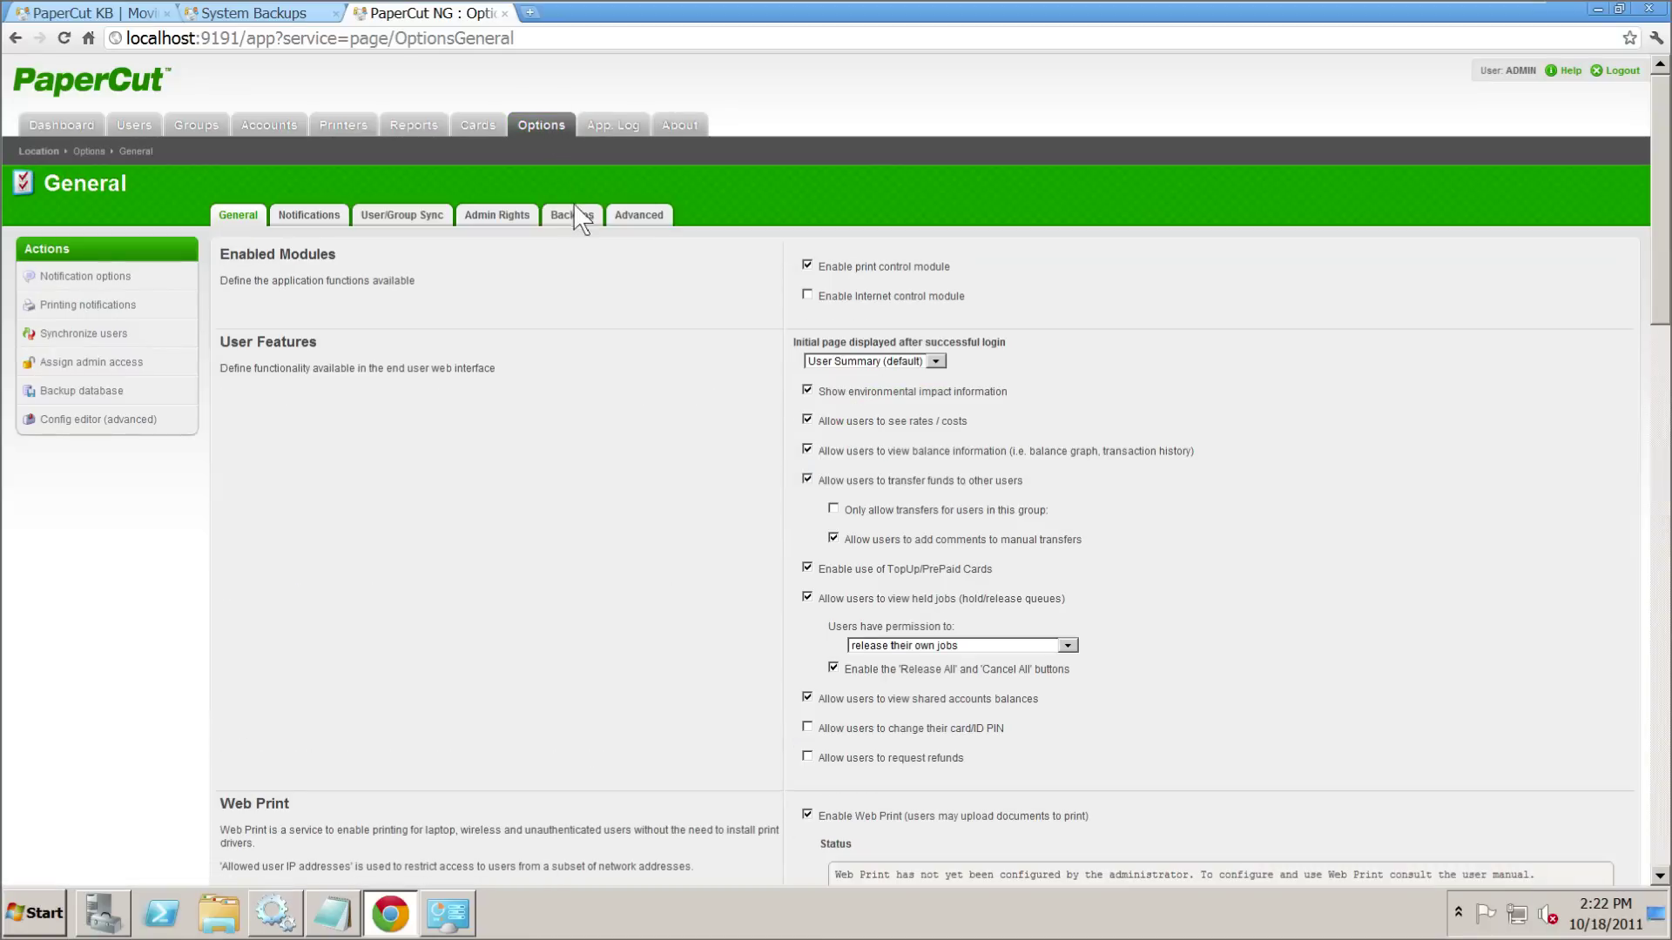
- Copy the Backups page's backup location path and run Backup Now
{"action": "left_click", "coordinate": [572, 215]}
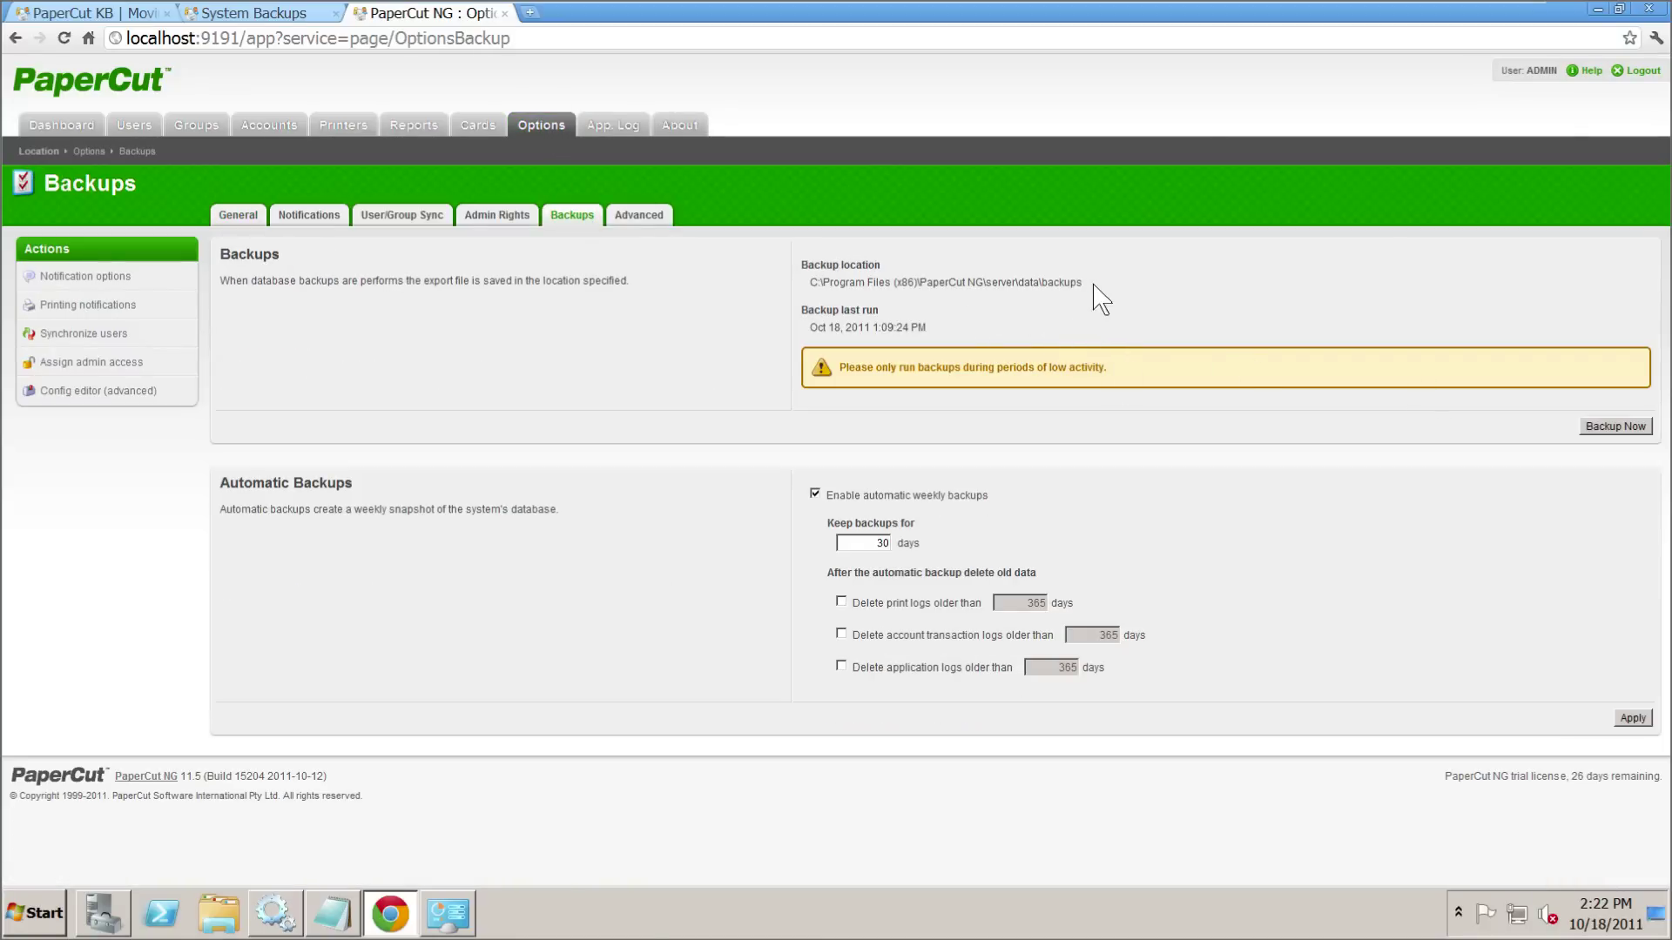
{"action": "left_click_drag", "start_coordinate": [1085, 283], "coordinate": [838, 282]}
{"action": "right_click", "coordinate": [820, 283]}
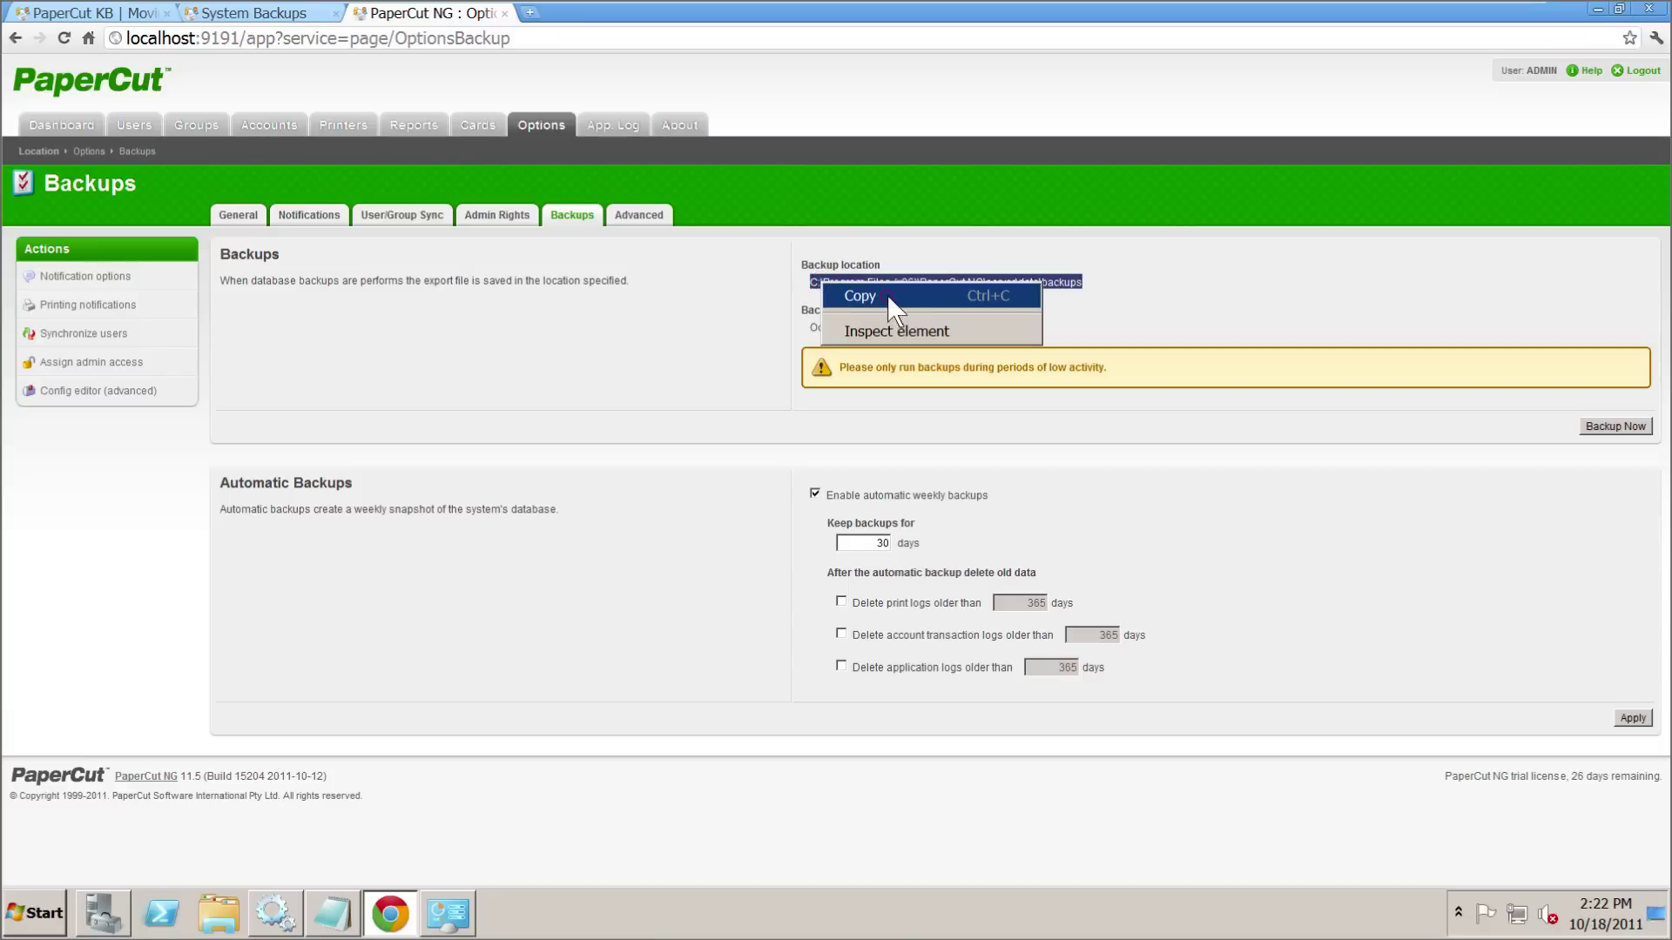
{"action": "left_click", "coordinate": [860, 296]}
{"action": "left_click", "coordinate": [1608, 427]}
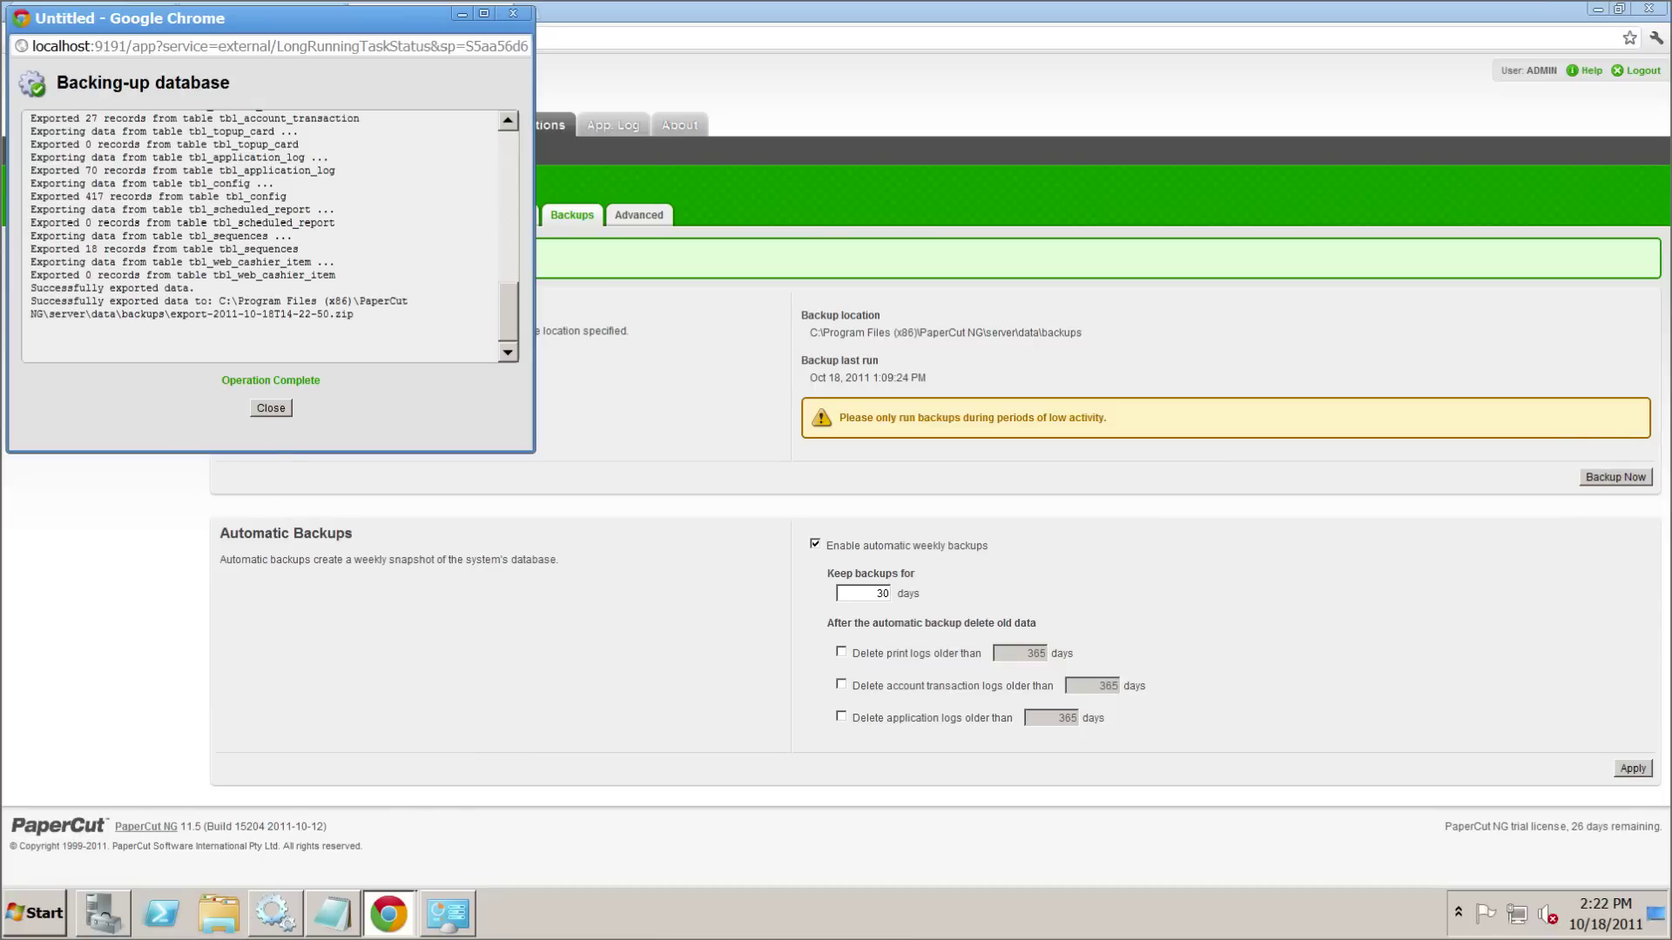
- Open the copied data\backups folder in Explorer and select the exported backup zip
{"action": "left_click", "coordinate": [271, 407]}
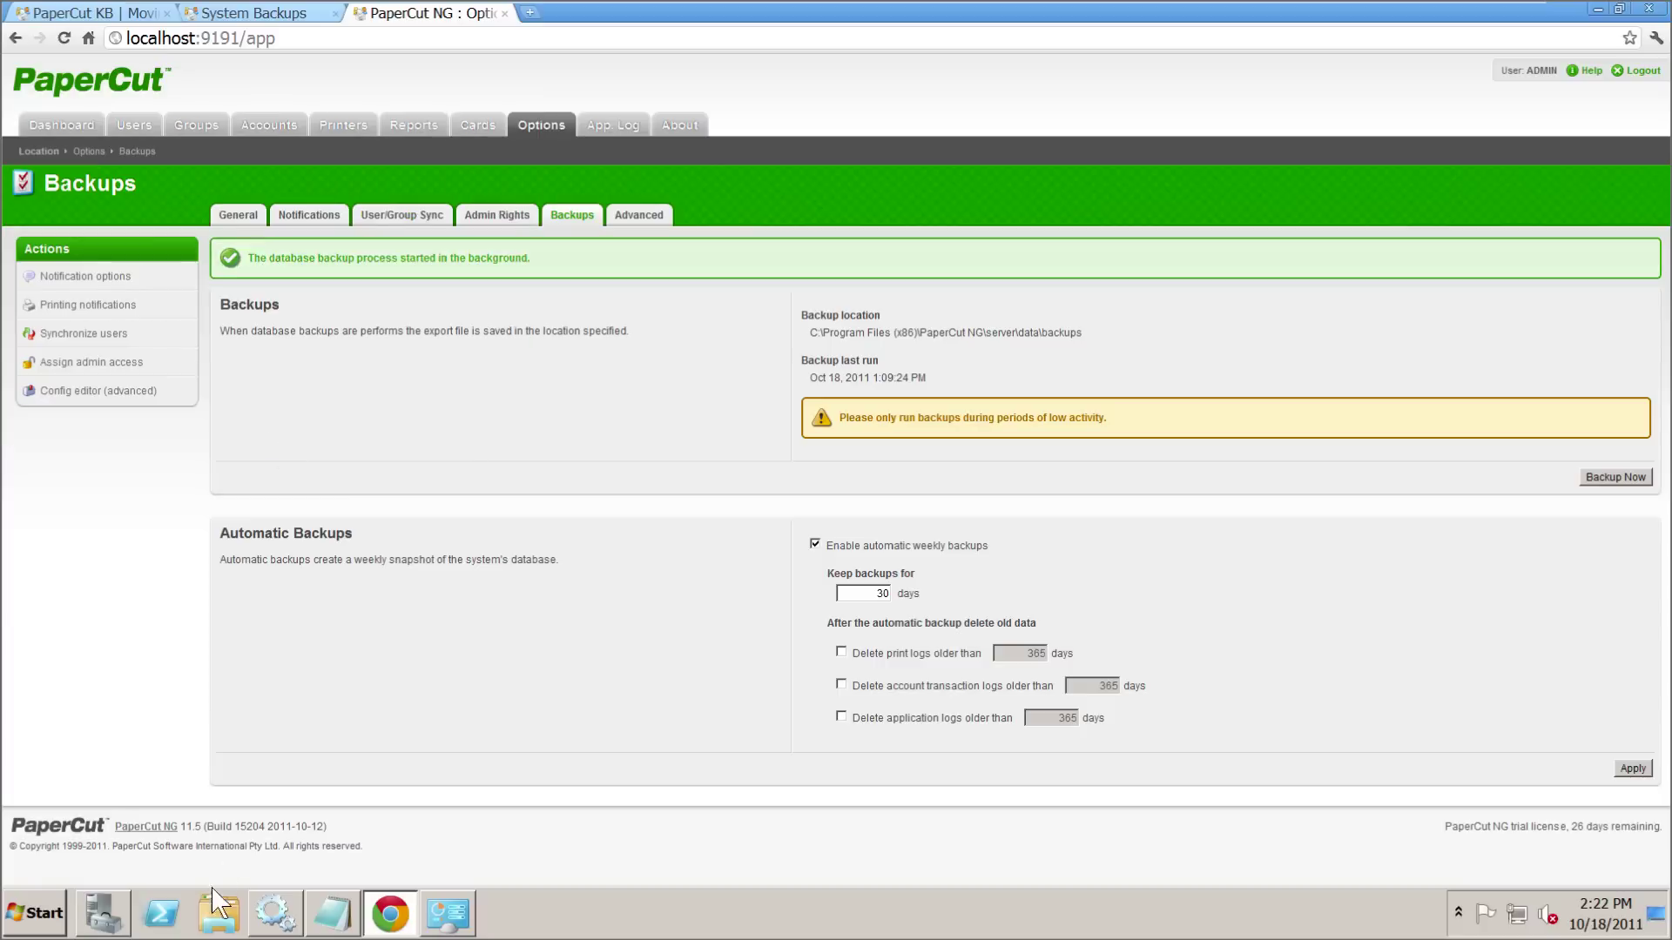
{"action": "left_click", "coordinate": [218, 914]}
{"action": "left_click", "coordinate": [324, 47]}
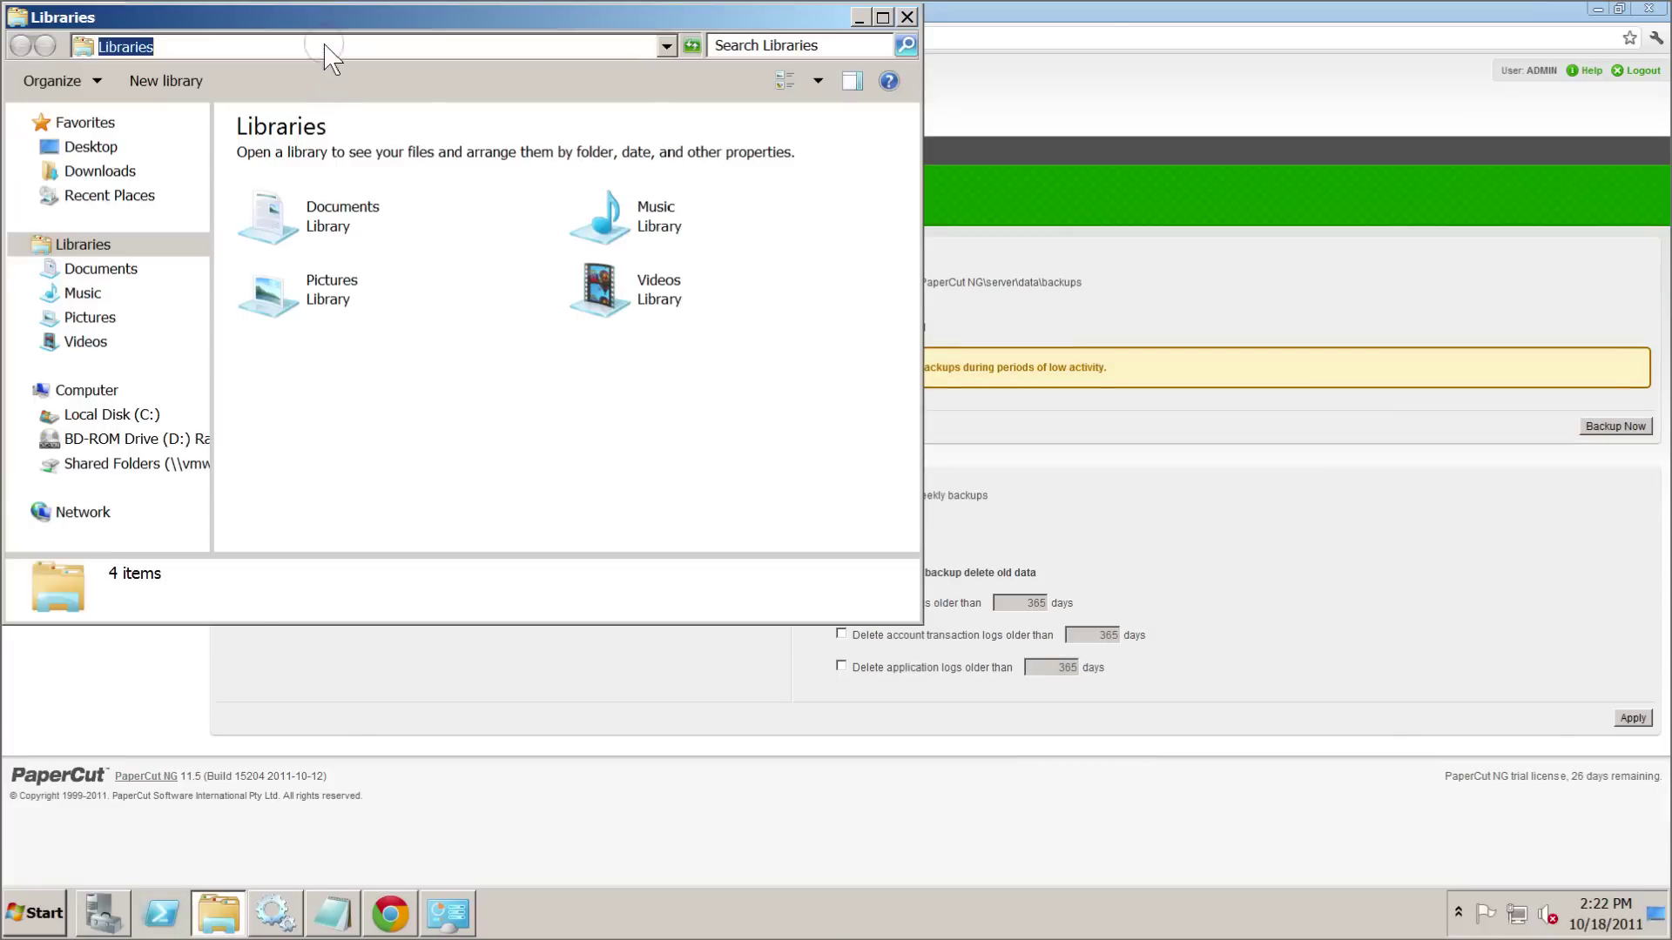
{"action": "type", "text": "C:\\Program Files (x86)\\PaperCut NG\\server\\data\\backups"}
{"action": "key", "text": "Return"}
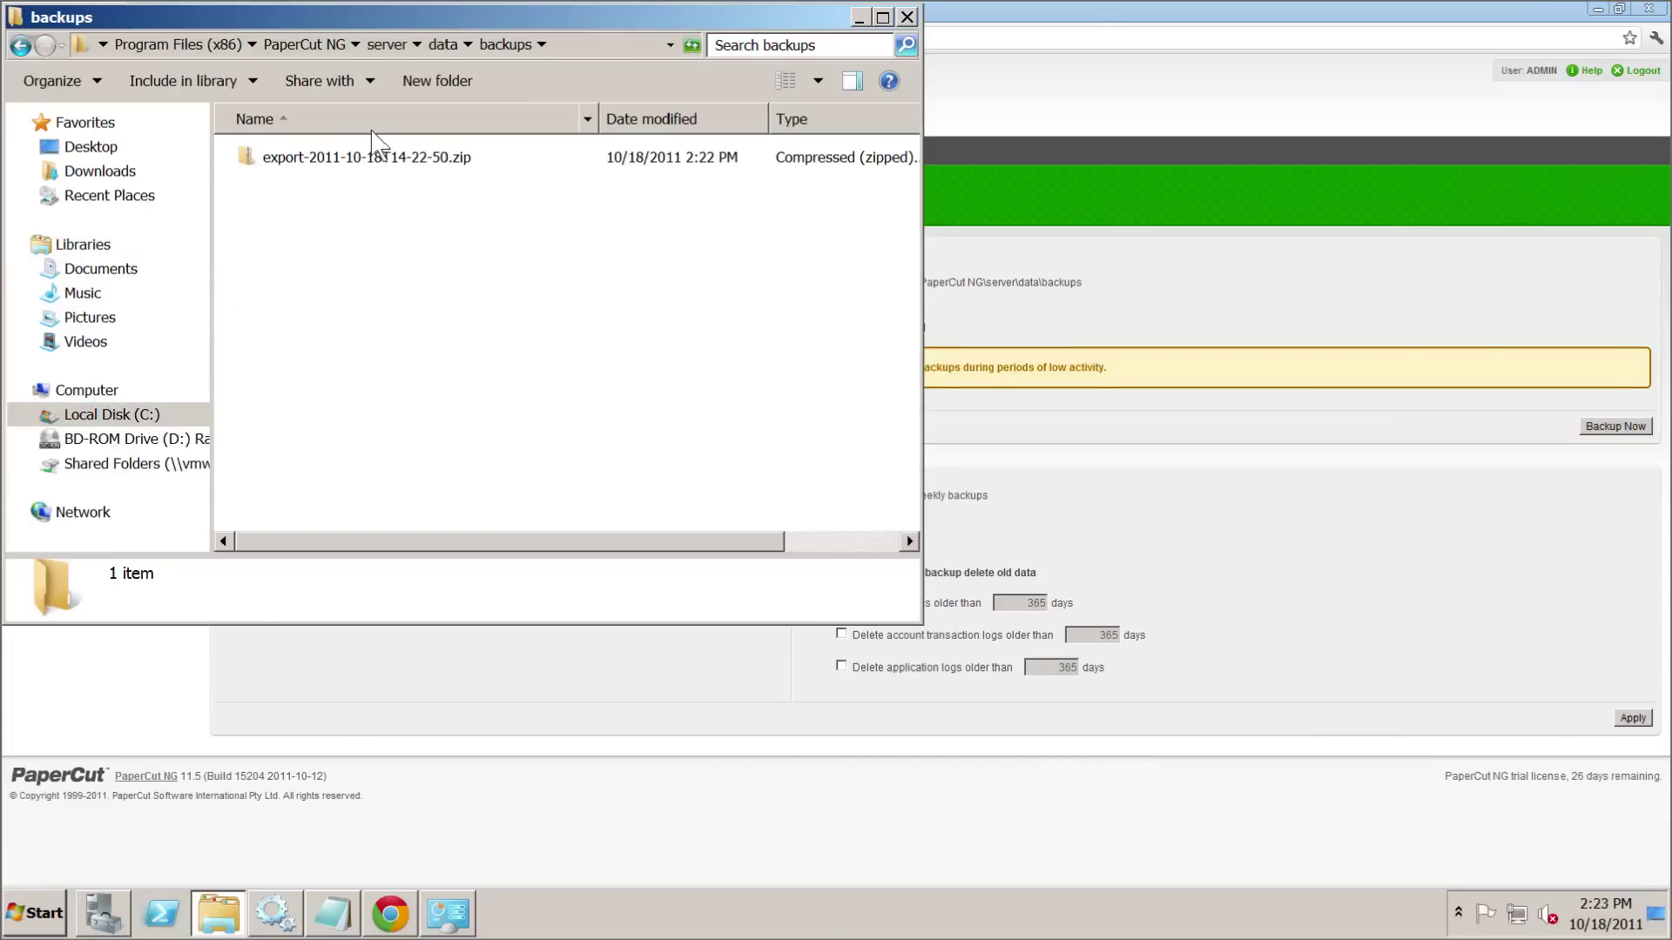
{"action": "left_click", "coordinate": [390, 164]}
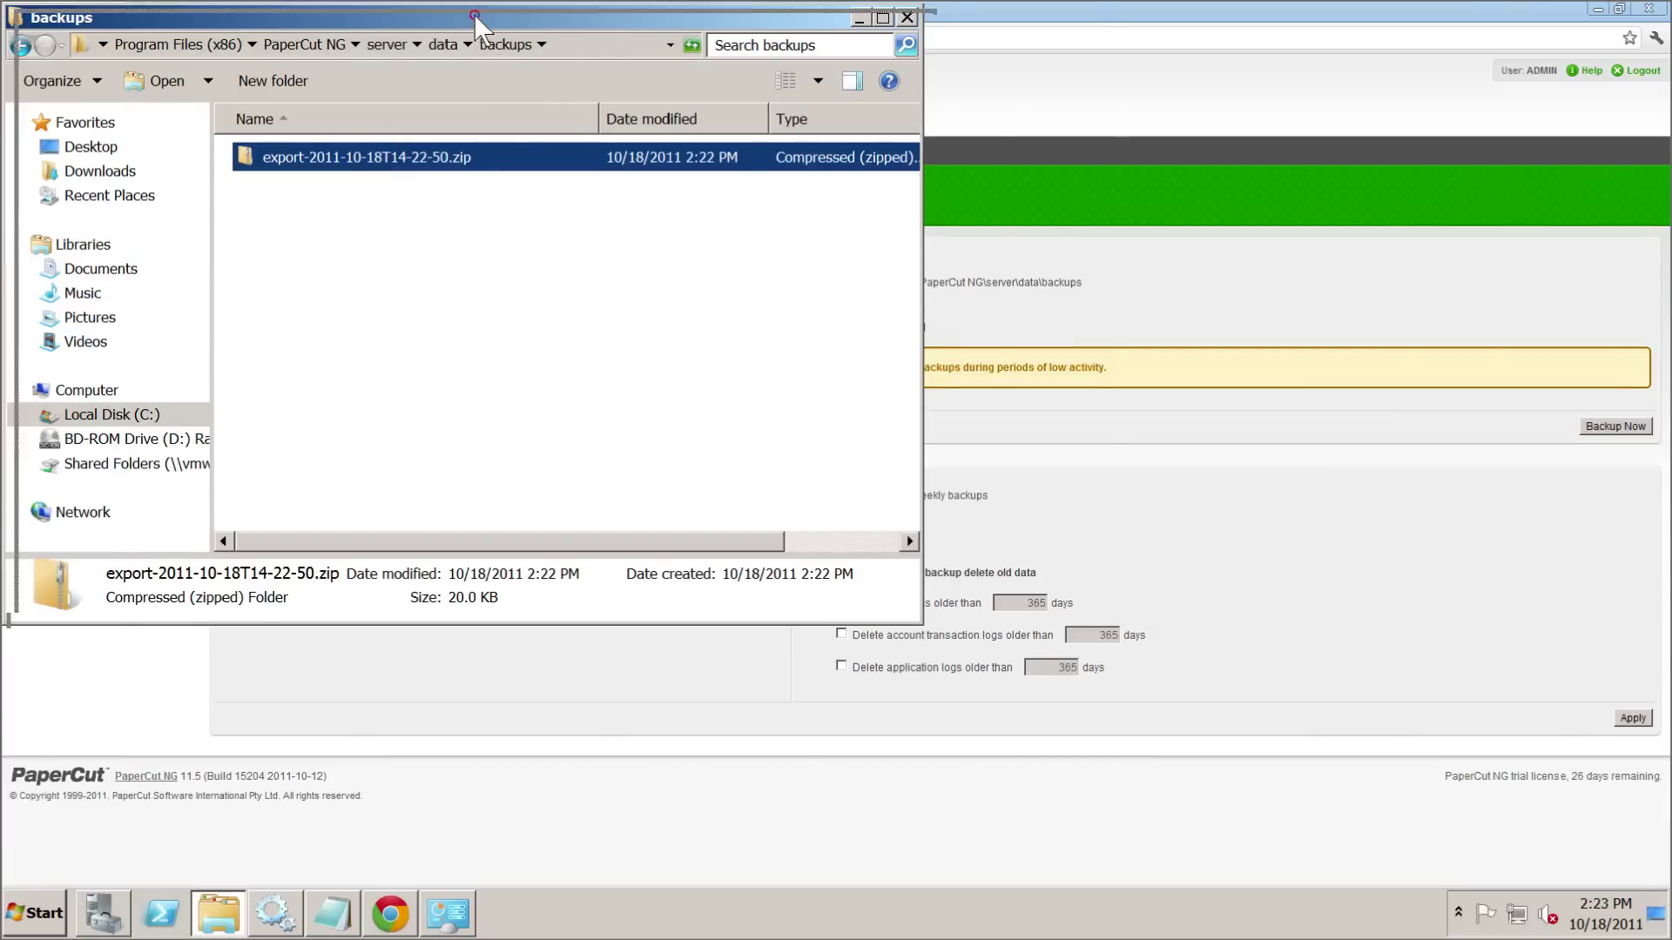
{"action": "left_click_drag", "start_coordinate": [473, 13], "coordinate": [666, 93]}
- Rename the exported backup to backup.zip, approving the administrator prompt
{"action": "left_click", "coordinate": [599, 240]}
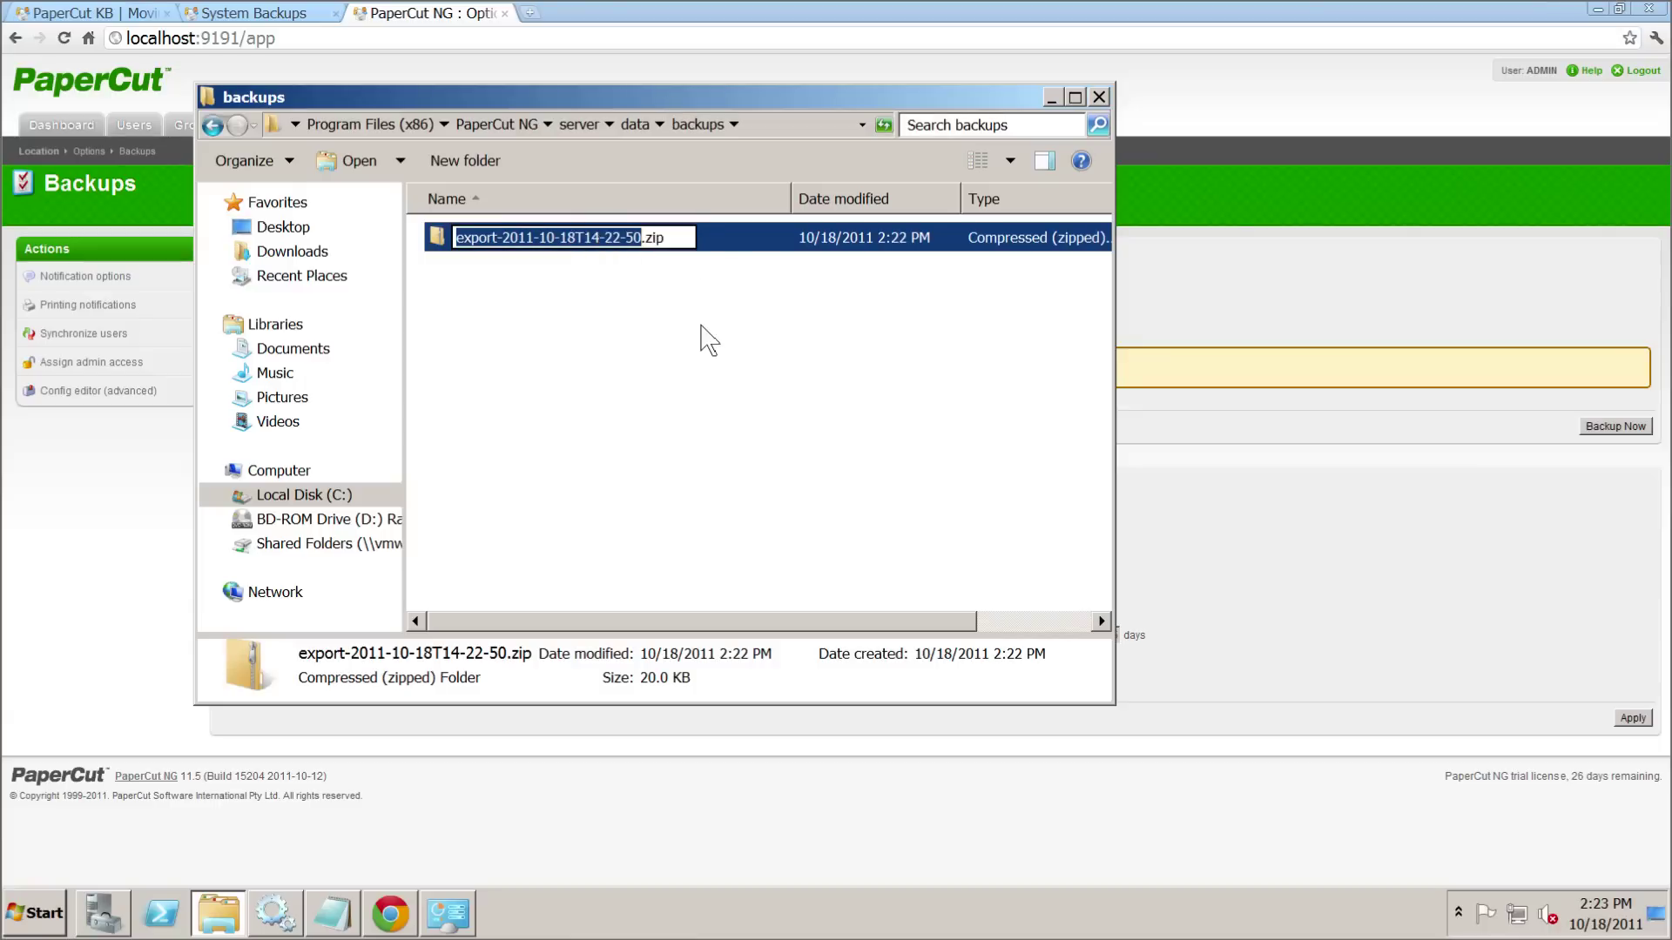
{"action": "type", "text": "BACKUP"}
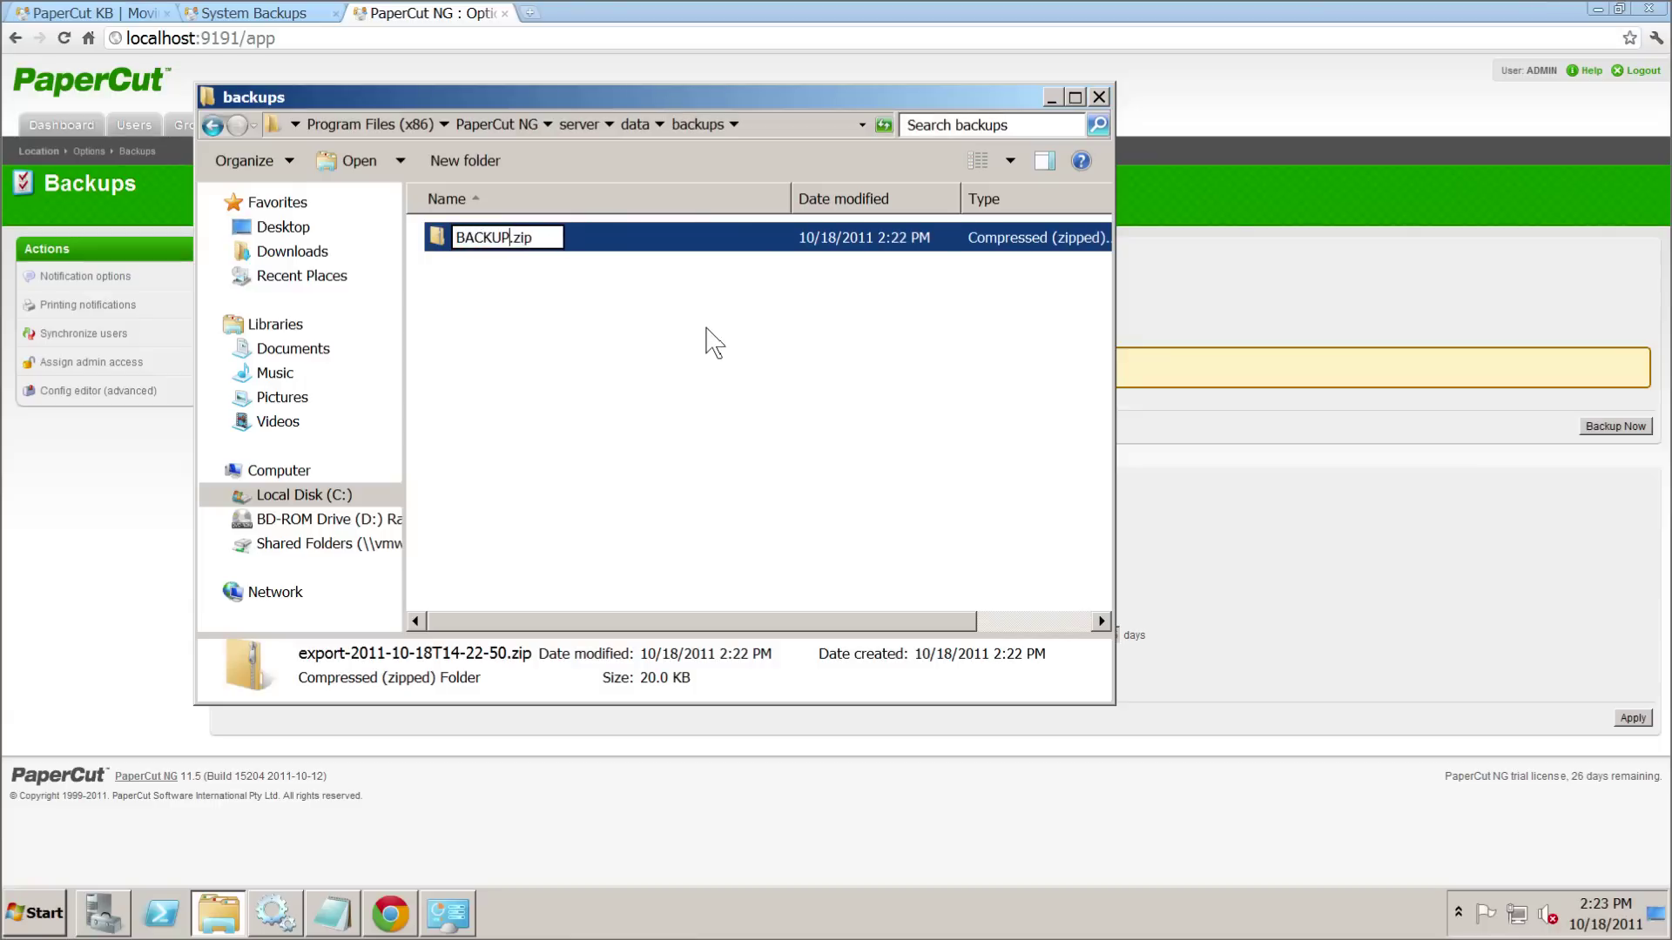
{"action": "key", "text": "BackSpace"}
{"action": "key", "text": "BackSpace"}
{"action": "key", "text": "BackSpace"}
{"action": "key", "text": "BackSpace"}
{"action": "key", "text": "BackSpace"}
{"action": "key", "text": "BackSpace"}
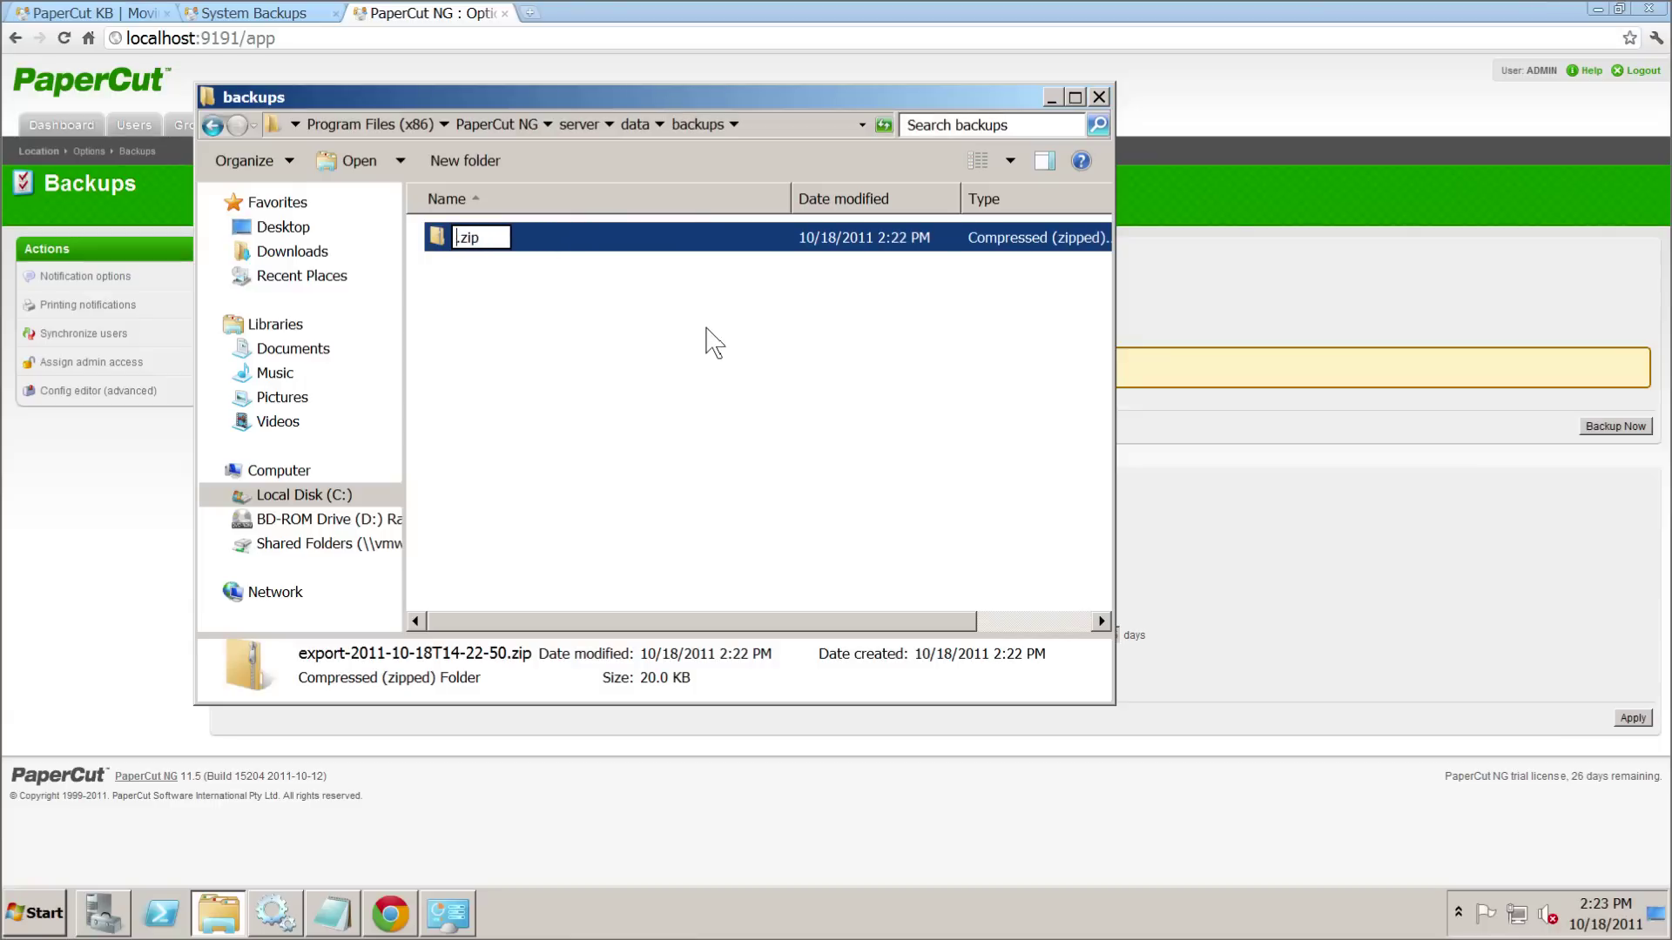
{"action": "type", "text": "backup"}
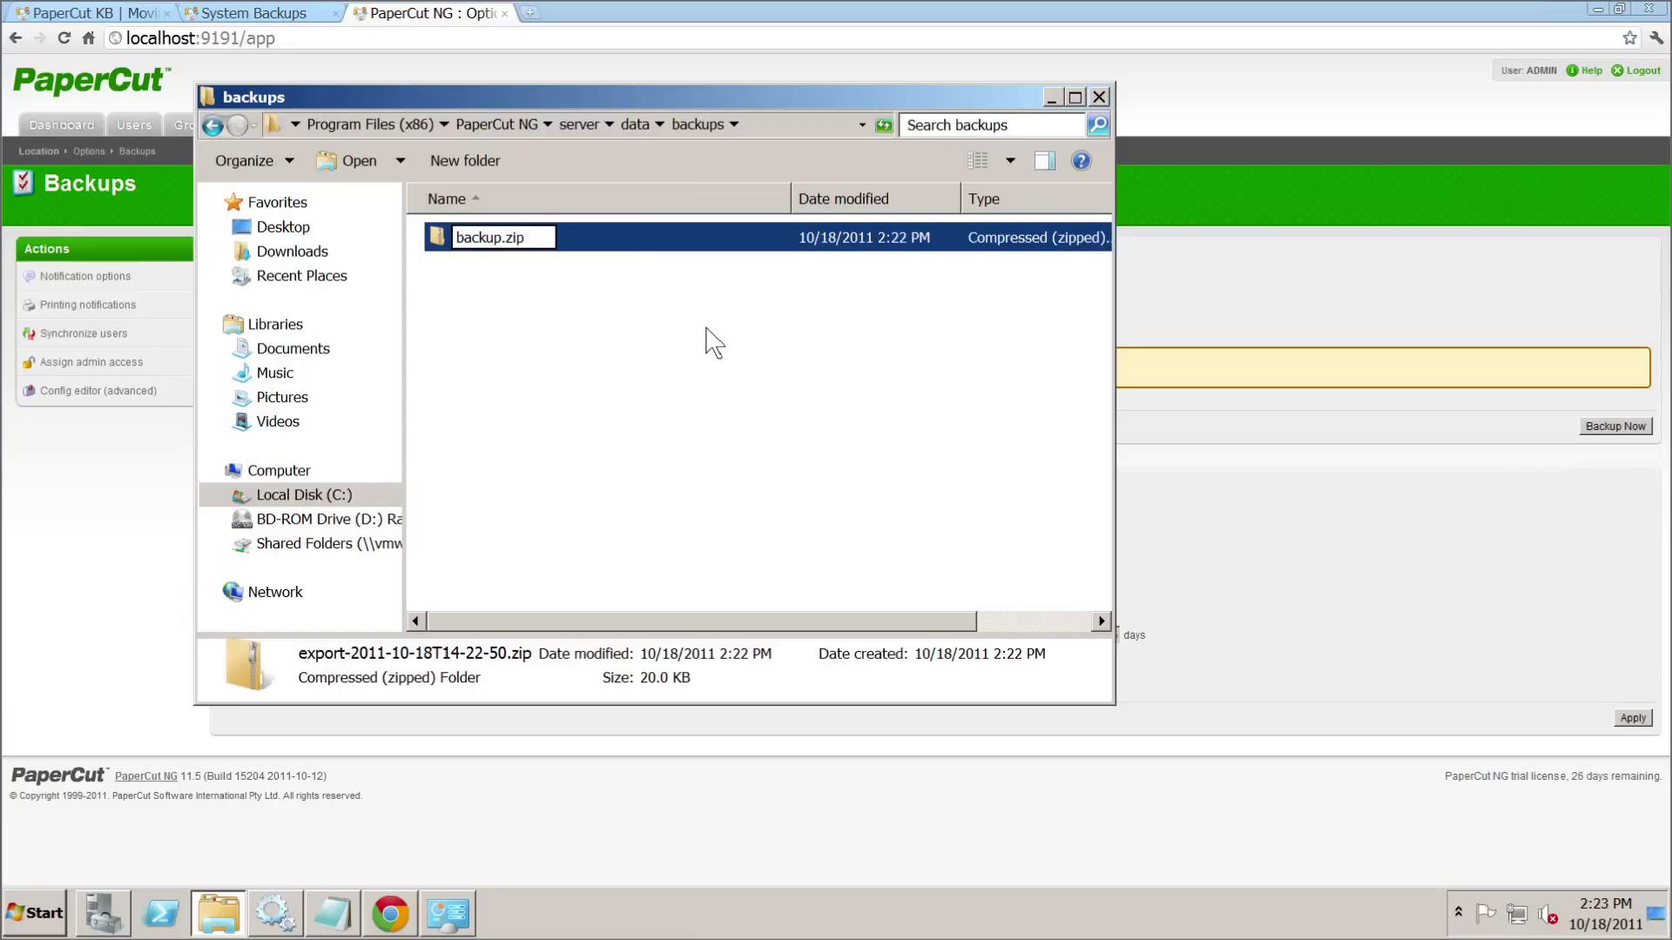
{"action": "key", "text": "Return"}
{"action": "left_click", "coordinate": [779, 536]}
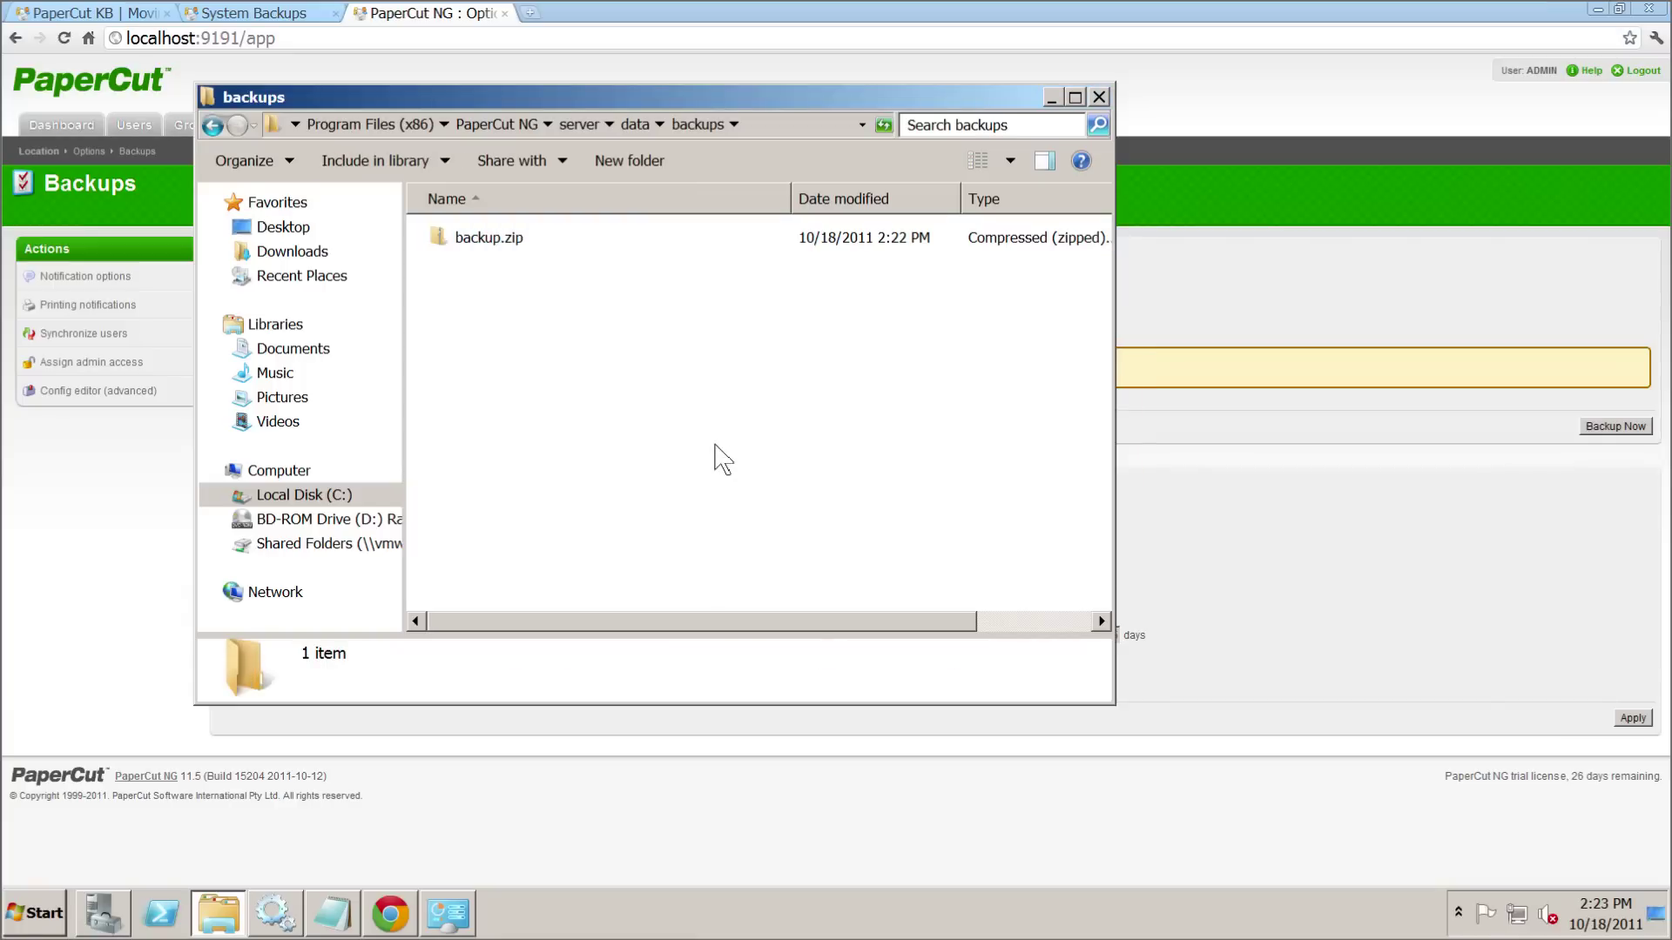
- Cut backup.zip, go to C:\temp and delete the old backup.zip there
{"action": "right_click", "coordinate": [494, 237]}
{"action": "left_click", "coordinate": [546, 413]}
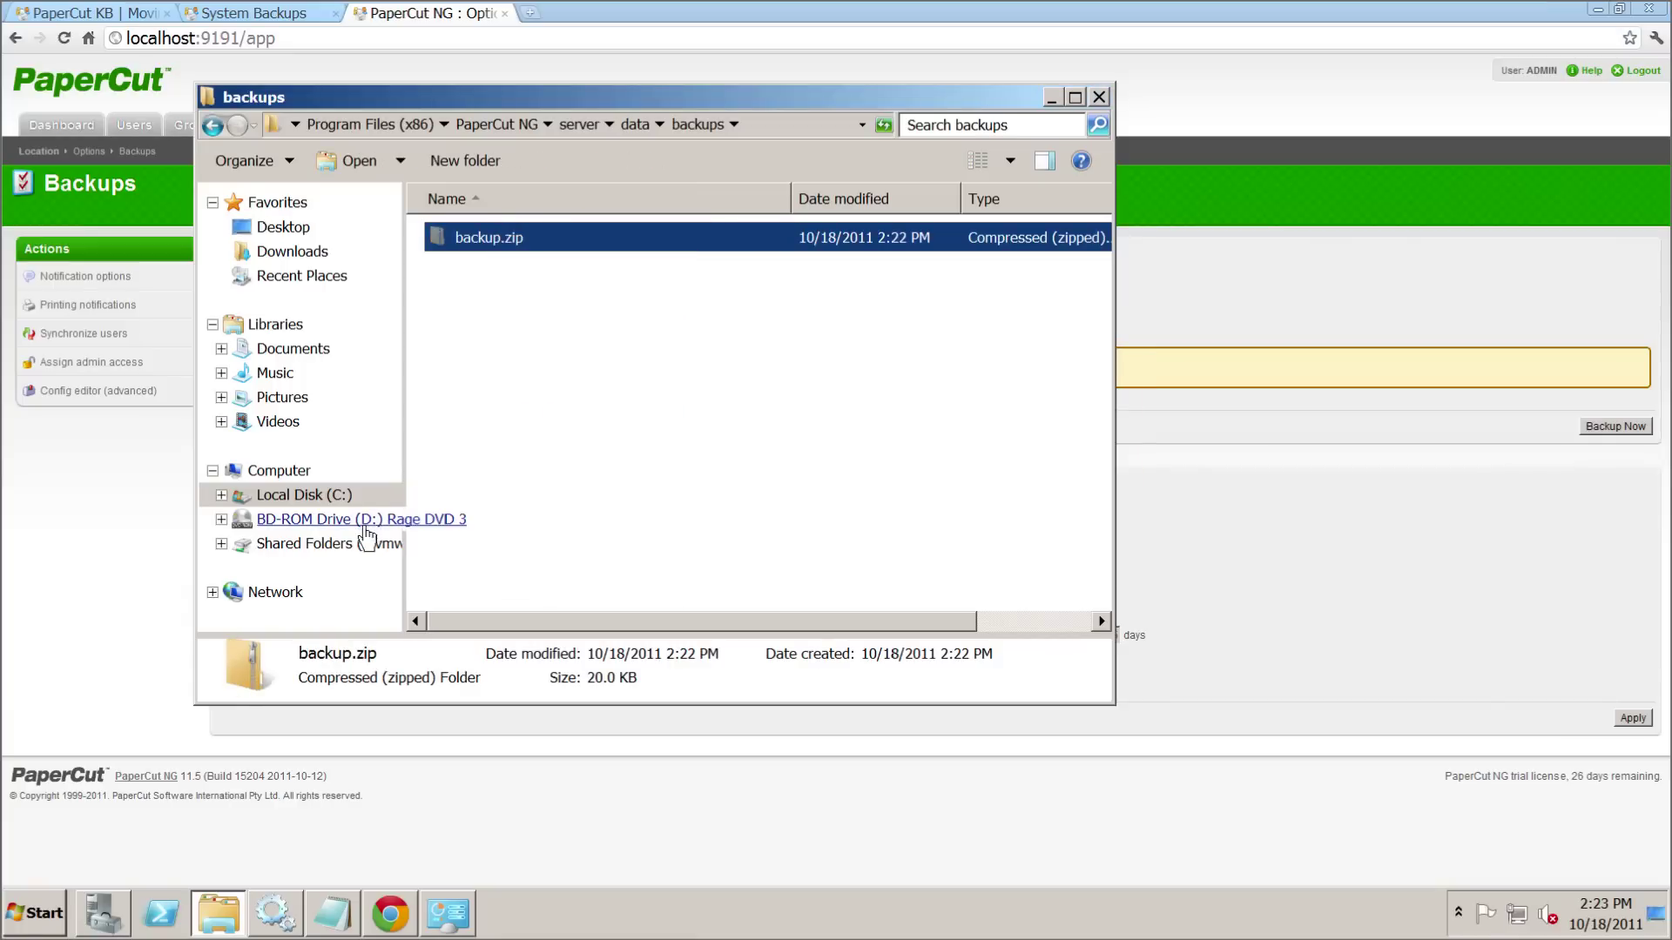
{"action": "left_click", "coordinate": [329, 495]}
{"action": "double_click", "coordinate": [490, 330]}
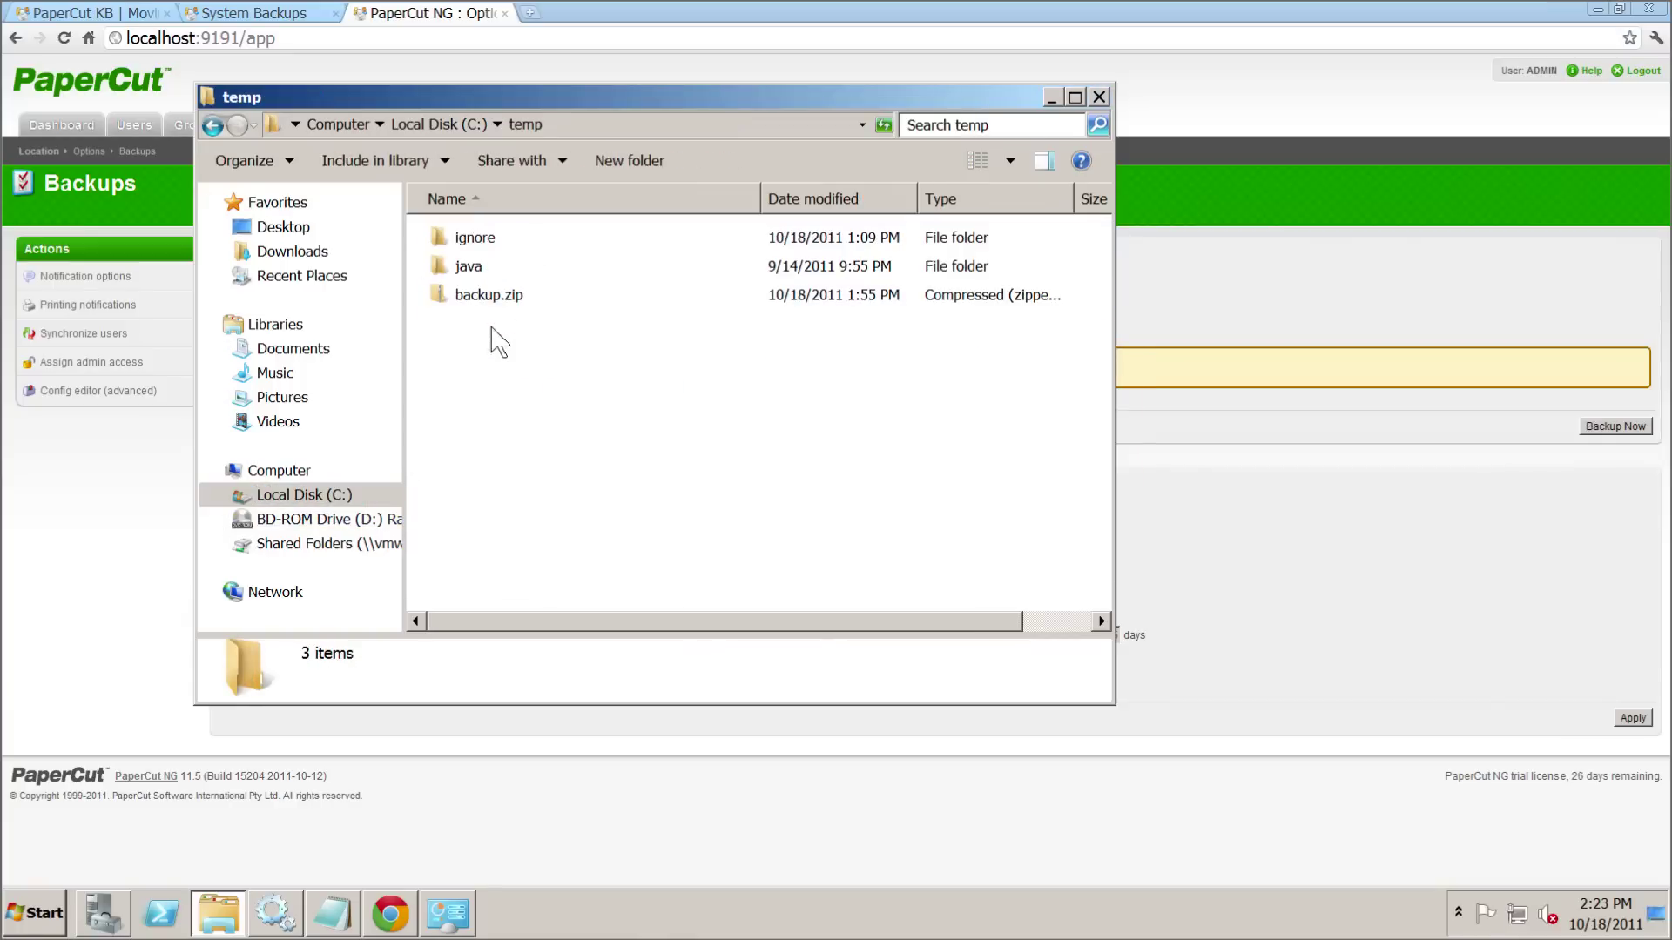
{"action": "left_click", "coordinate": [514, 299]}
{"action": "key", "text": "Delete"}
{"action": "key", "text": "Return"}
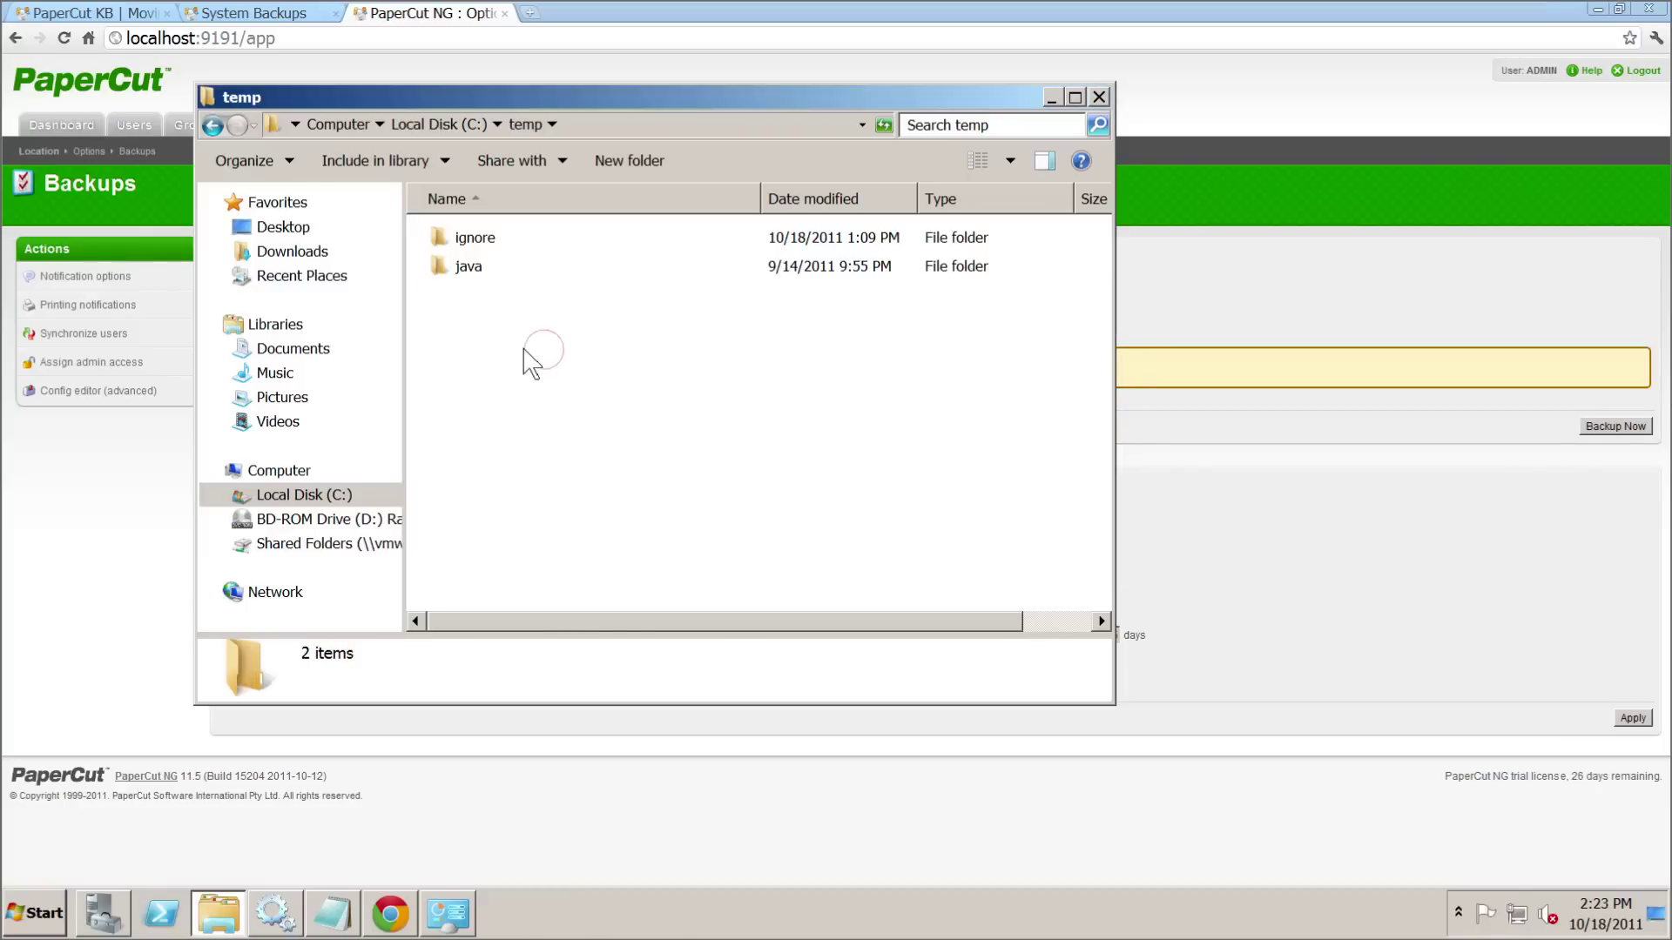
- Paste backup.zip into C:\temp and confirm it is a 20.0 KB compressed folder
{"action": "right_click", "coordinate": [522, 347]}
{"action": "left_click", "coordinate": [585, 483]}
{"action": "left_click", "coordinate": [808, 538]}
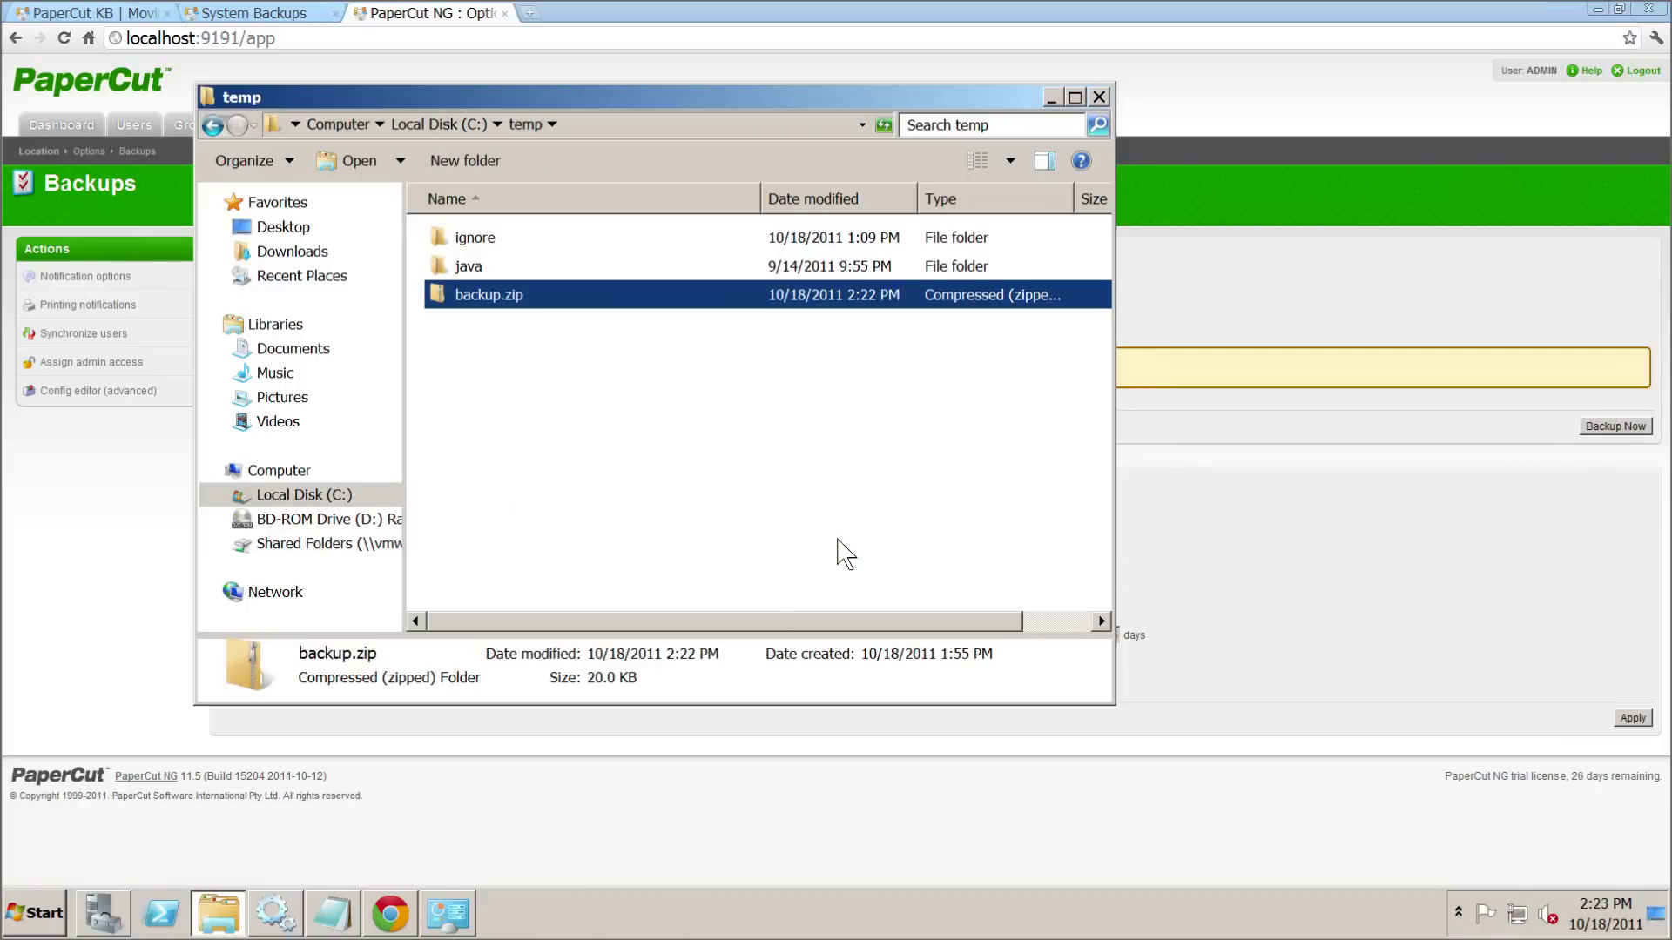
{"action": "left_click", "coordinate": [832, 543]}
{"action": "left_click", "coordinate": [1223, 370]}
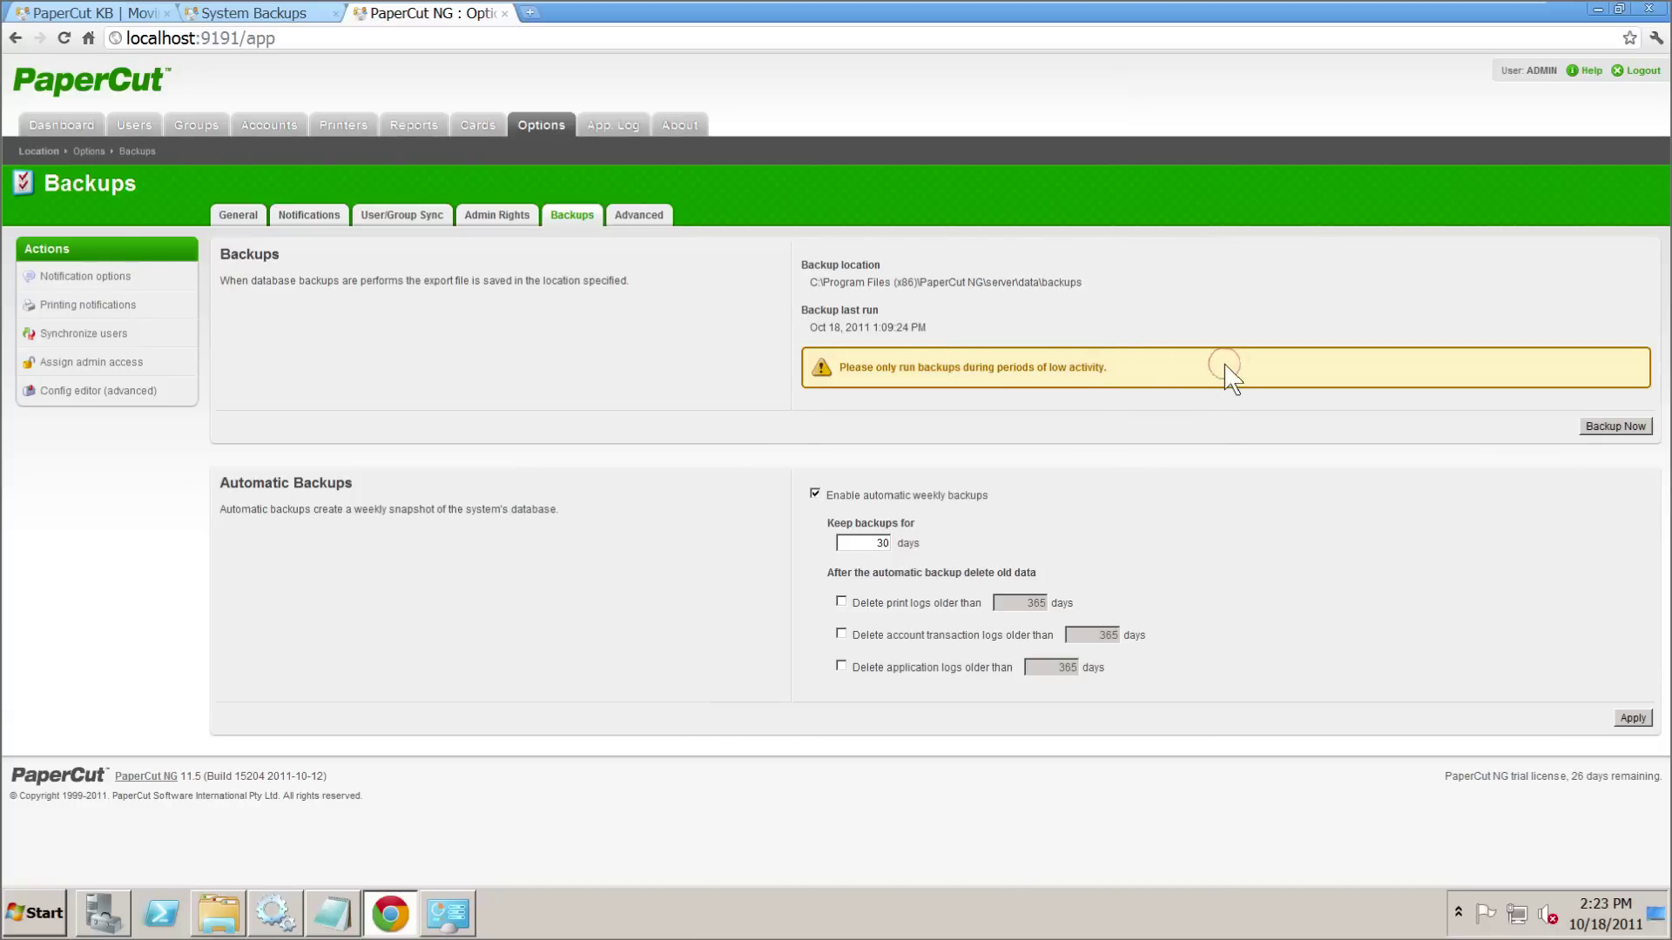
{"action": "left_click", "coordinate": [231, 921]}
{"action": "left_click", "coordinate": [510, 299]}
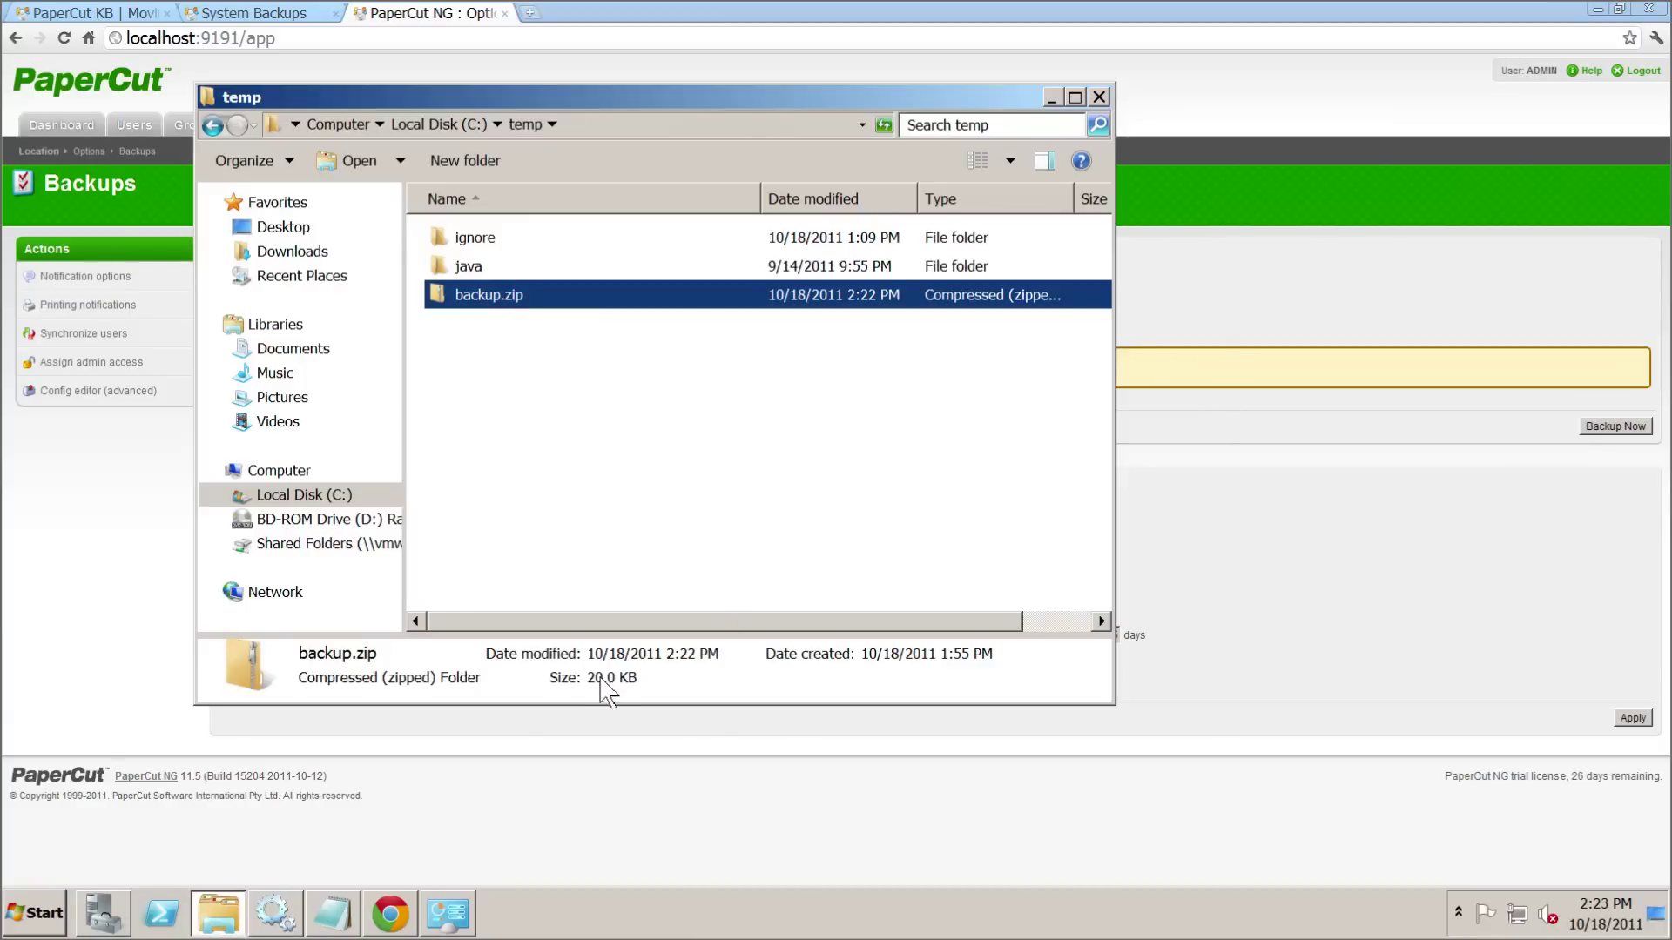
{"action": "left_click", "coordinate": [1301, 538]}
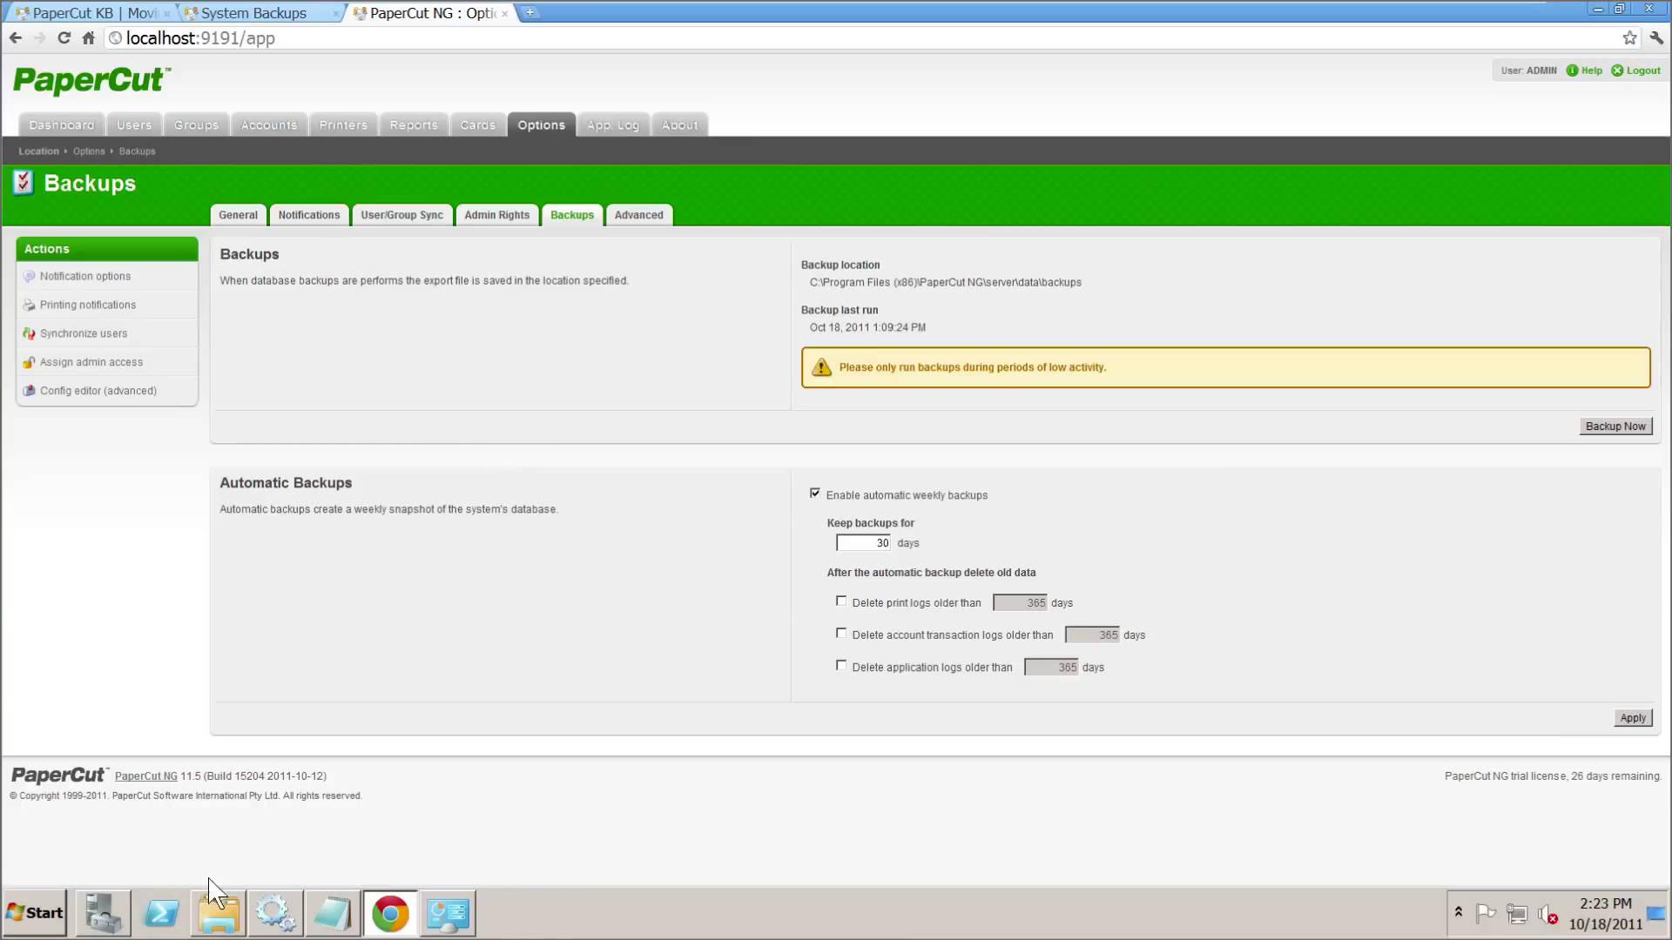
- Refresh Programs and Features and uninstall PaperCut NG 11.5, confirming complete removal
{"action": "left_click", "coordinate": [449, 915]}
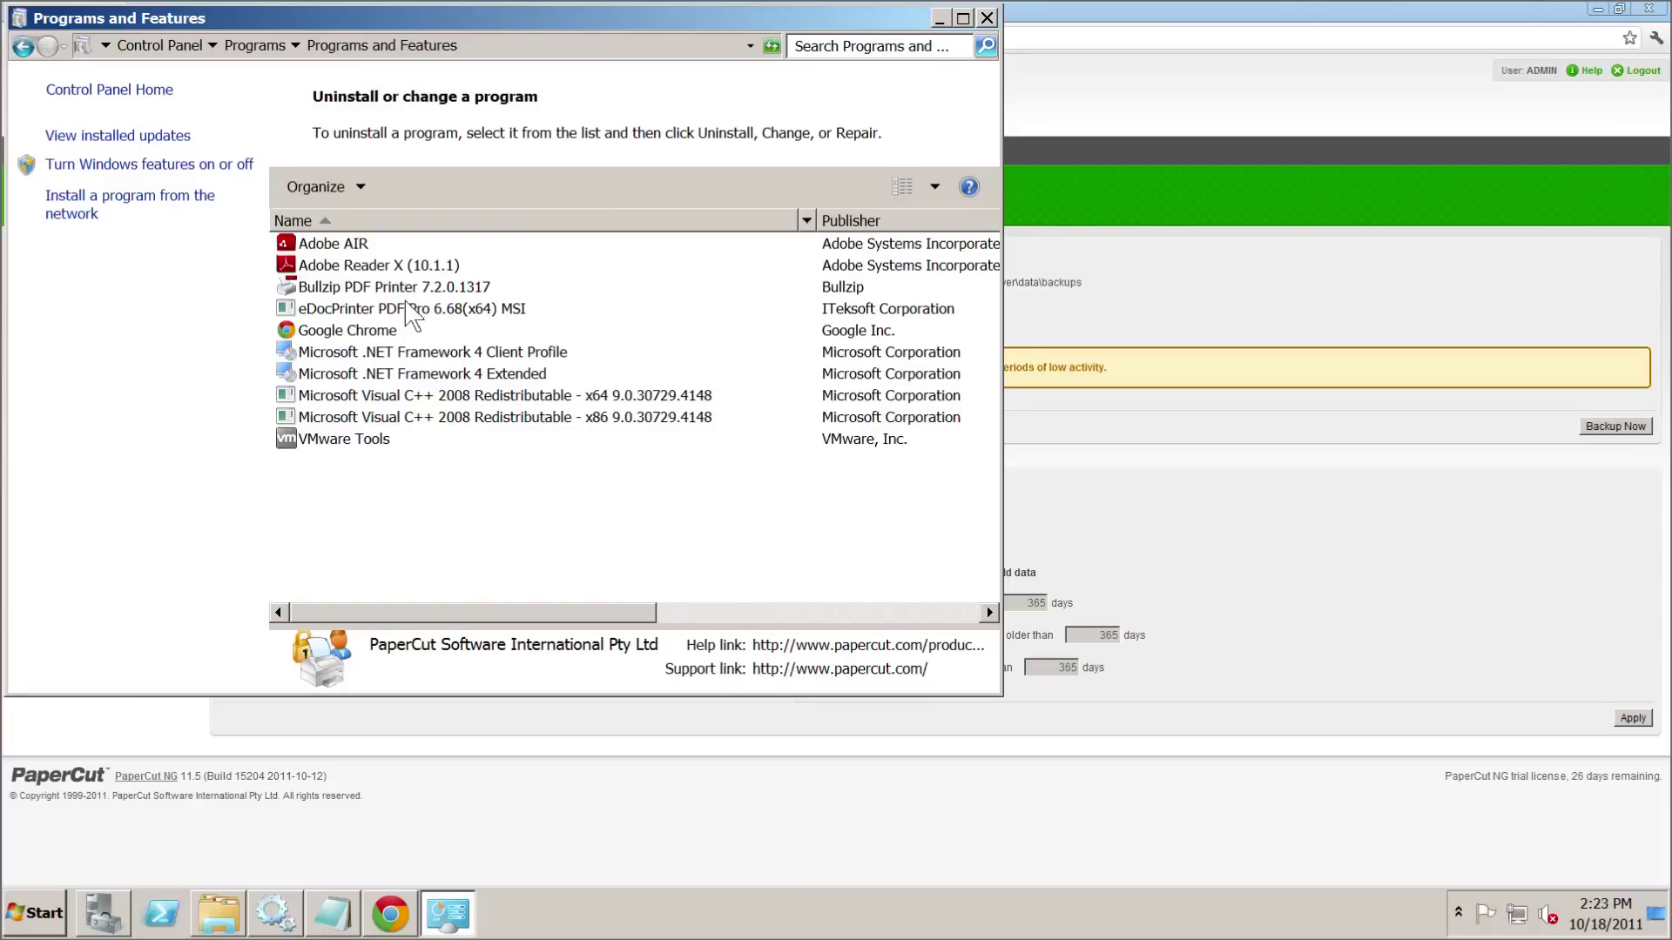
{"action": "right_click", "coordinate": [484, 504]}
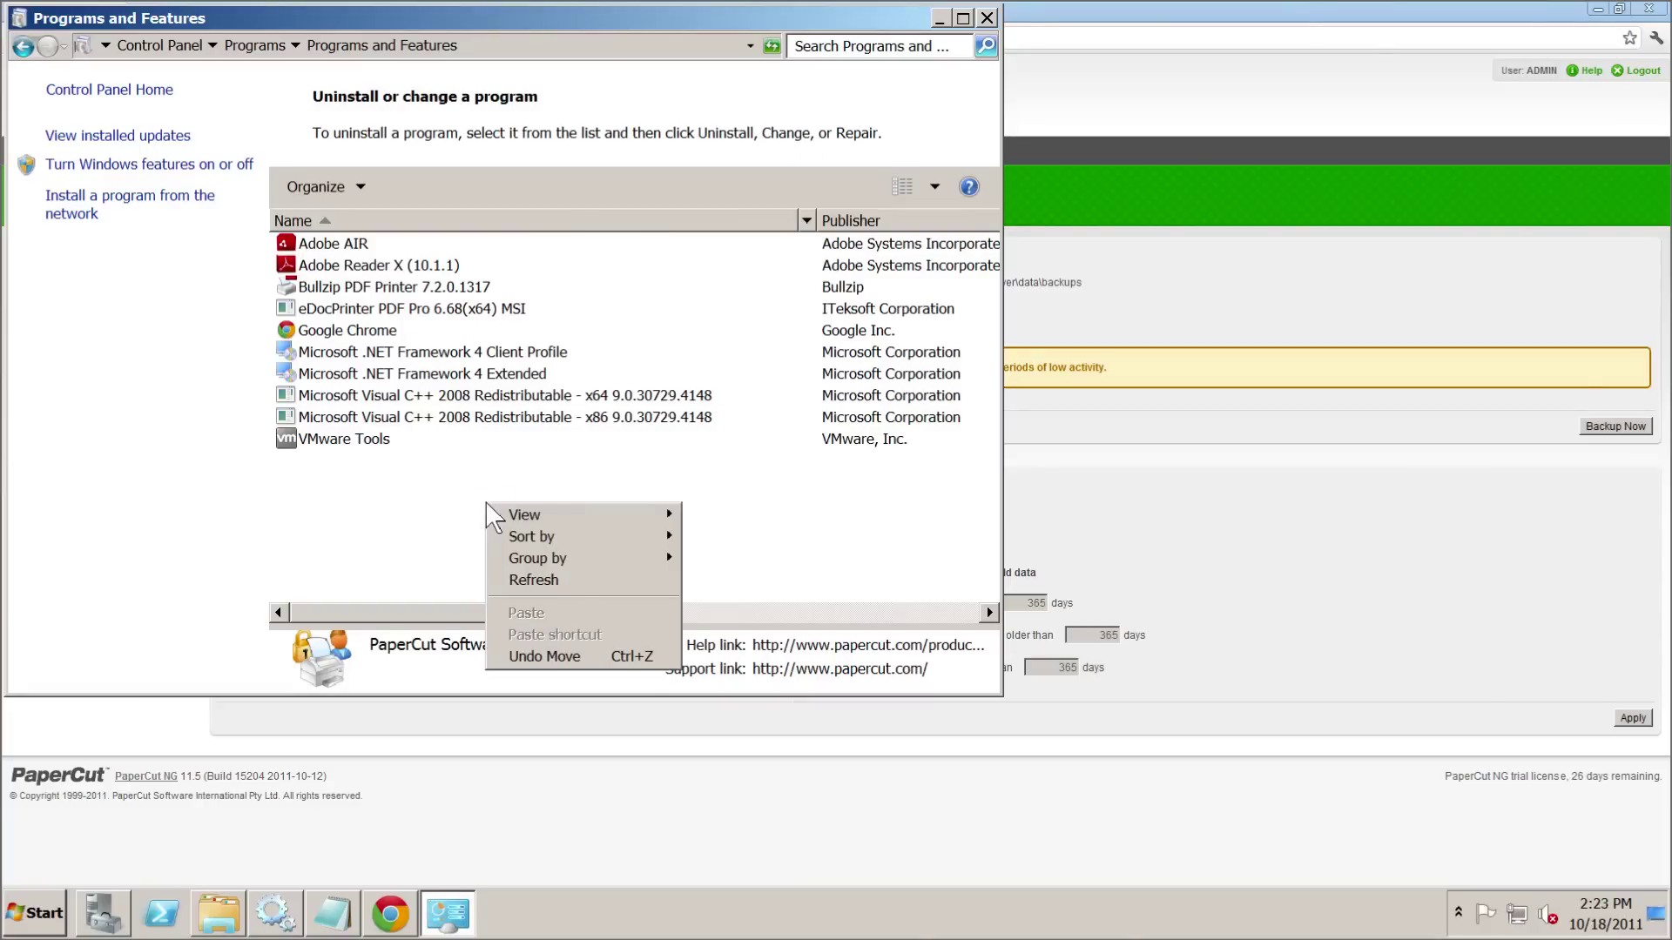
{"action": "left_click", "coordinate": [558, 578]}
{"action": "left_click", "coordinate": [389, 440]}
{"action": "right_click", "coordinate": [388, 440]}
{"action": "left_click", "coordinate": [456, 451]}
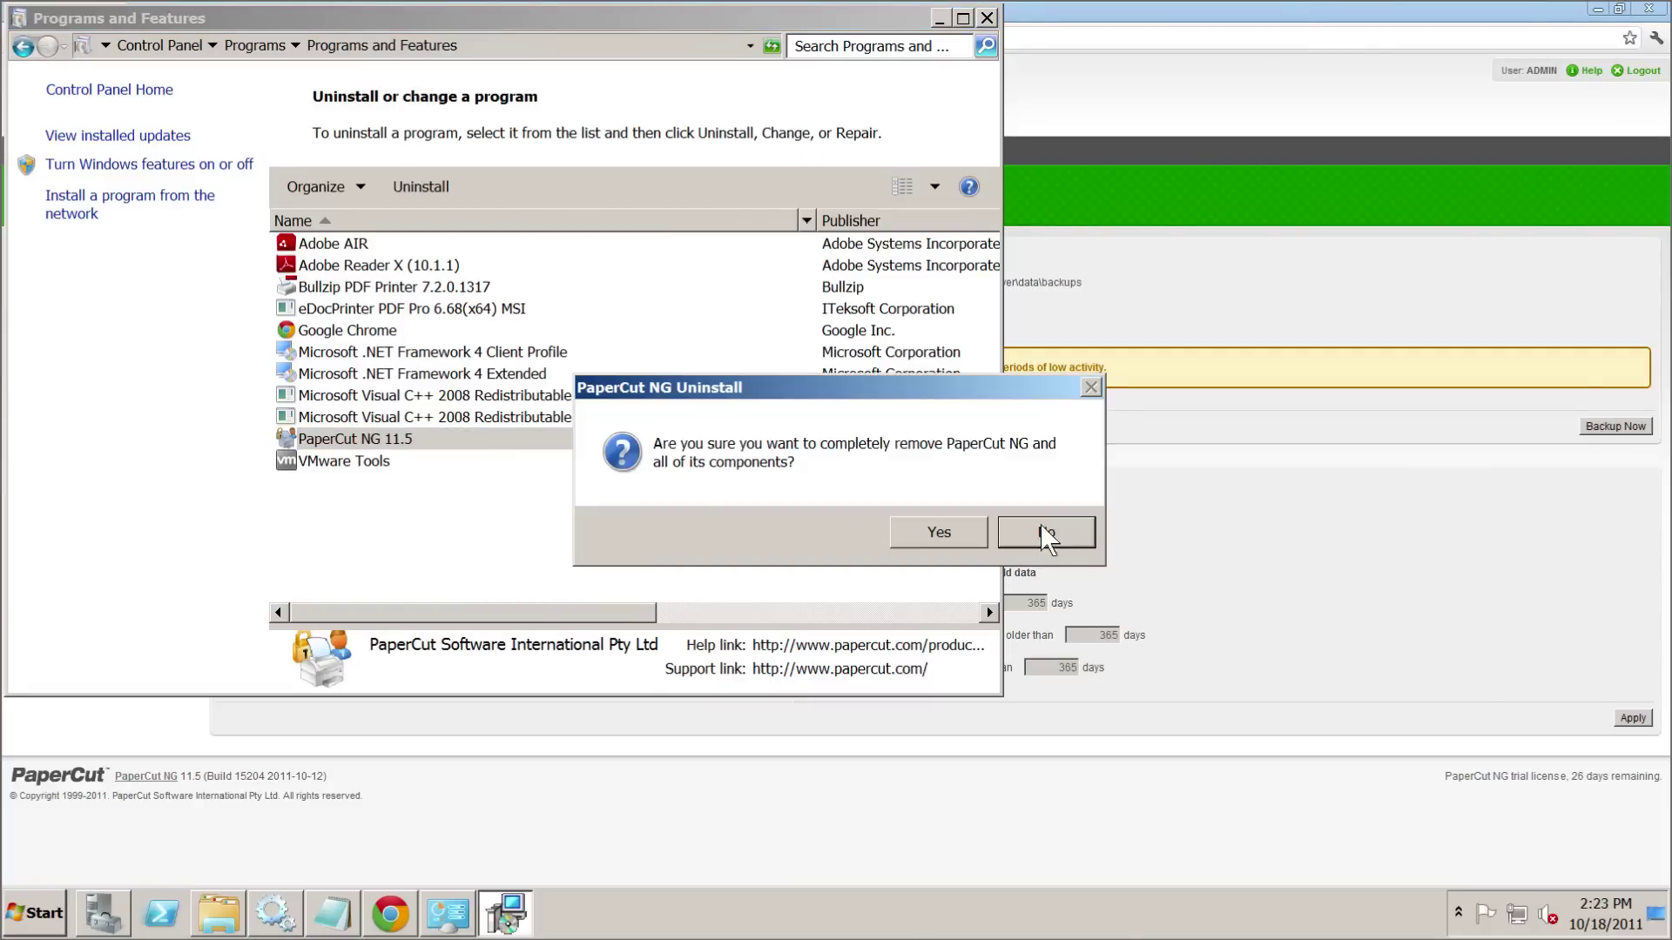
{"action": "left_click", "coordinate": [957, 535]}
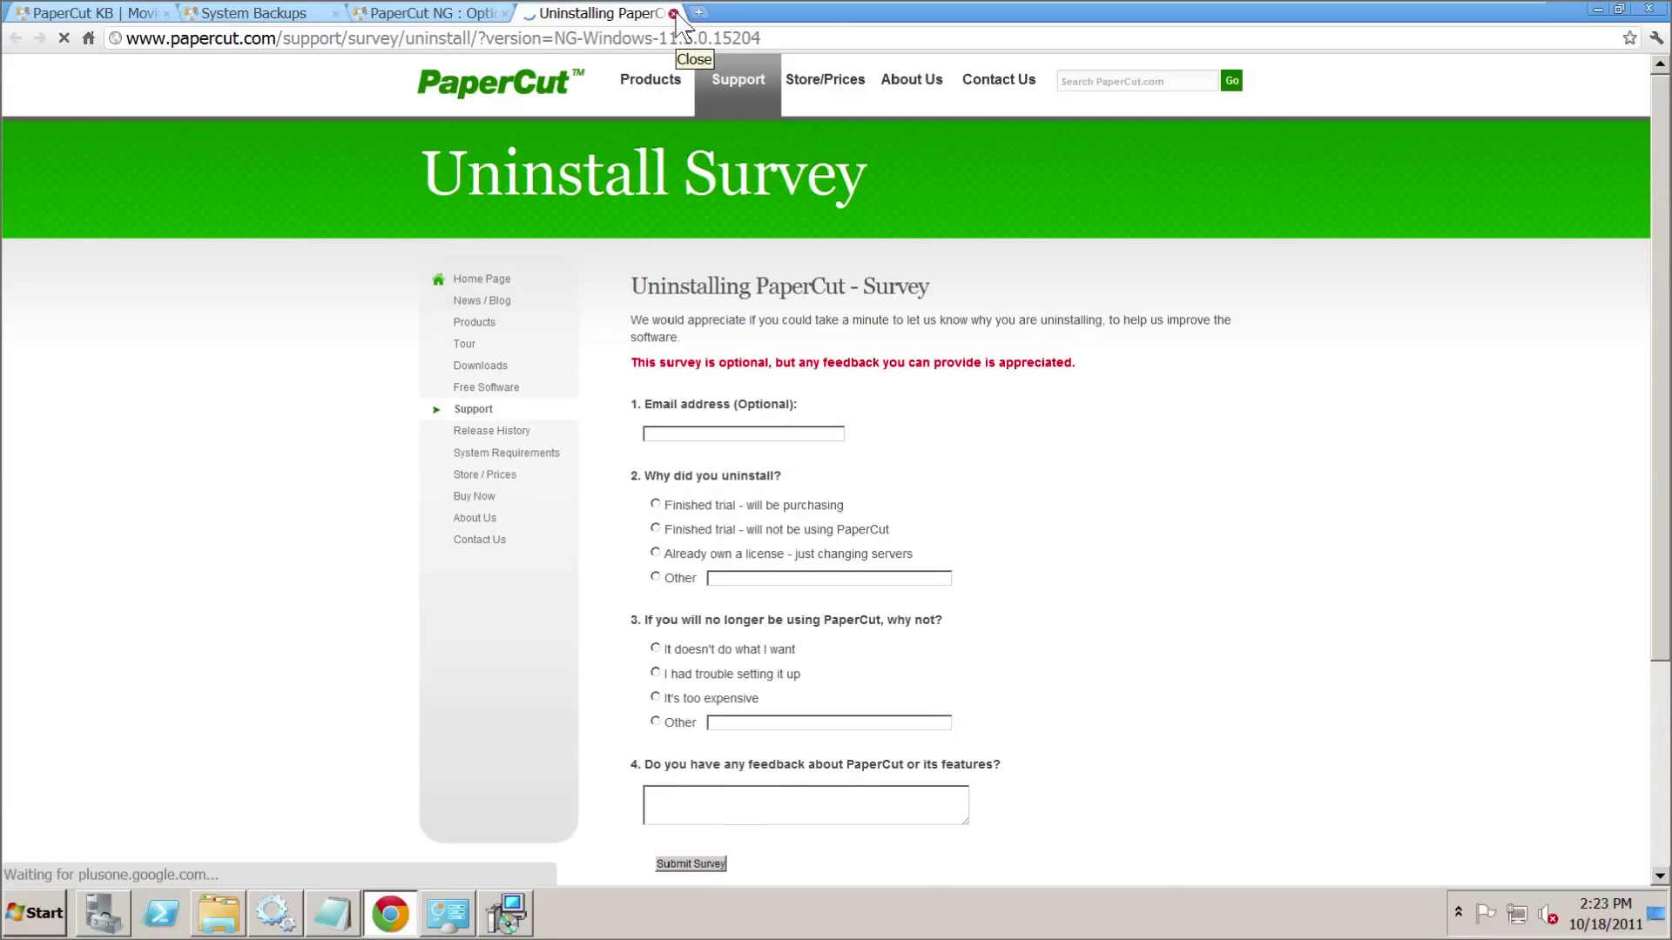
- Close the uninstall survey, acknowledge the finished uninstall, and close Programs and Features
{"action": "left_click", "coordinate": [673, 13]}
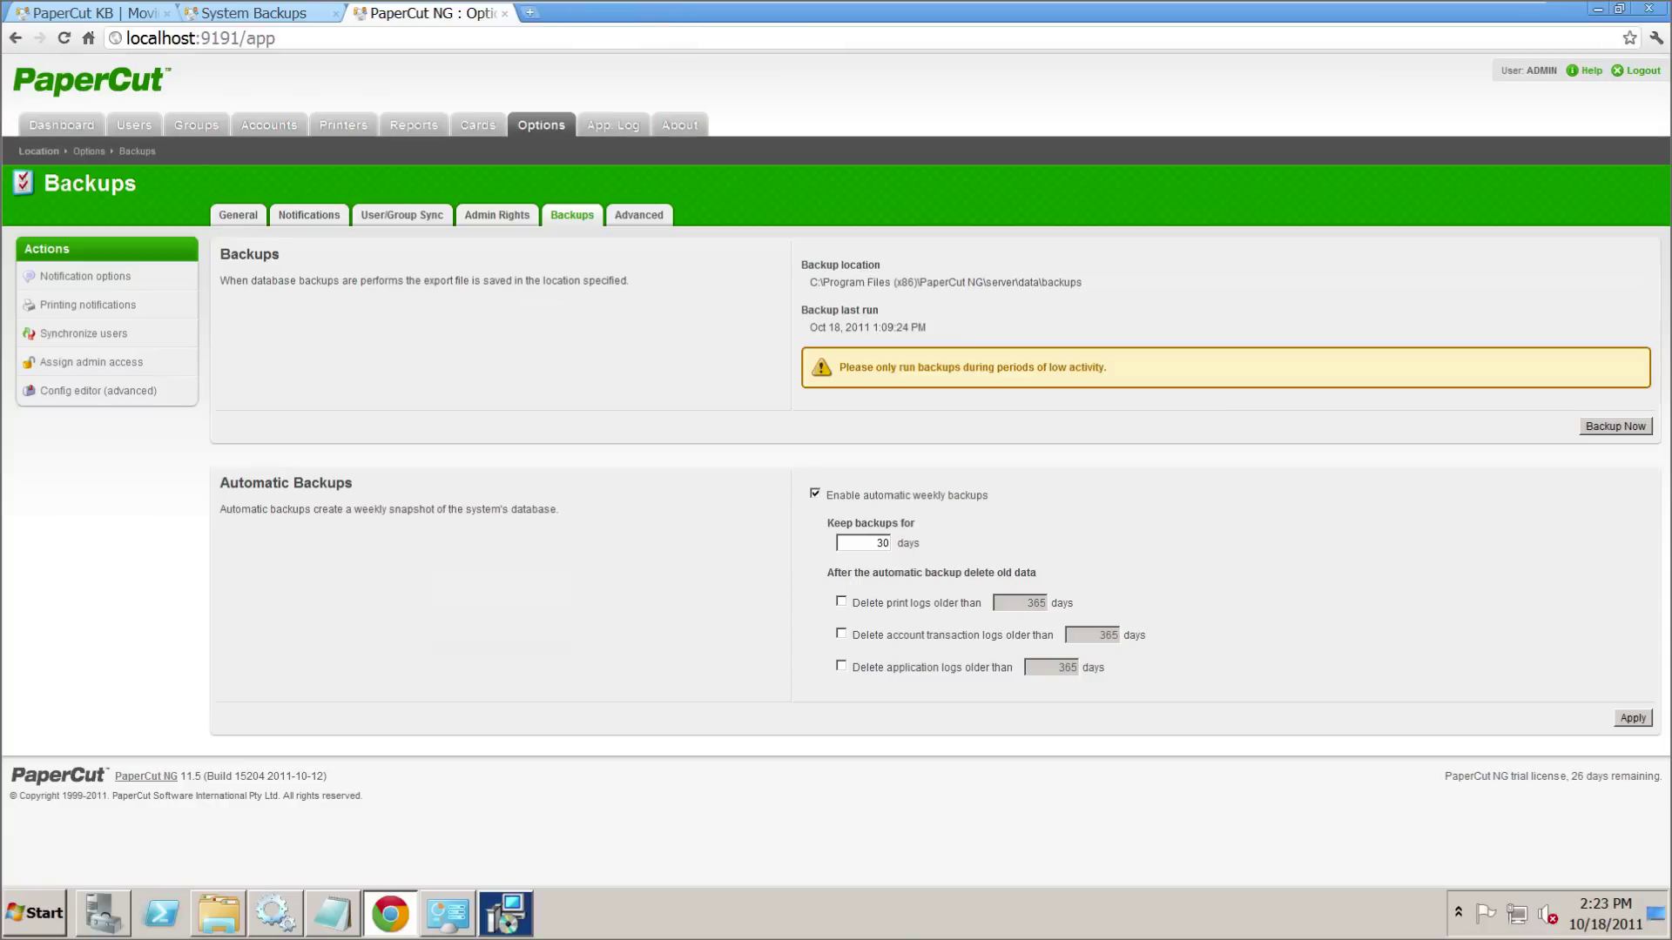
{"action": "left_click", "coordinate": [1597, 9]}
{"action": "left_click", "coordinate": [1060, 528]}
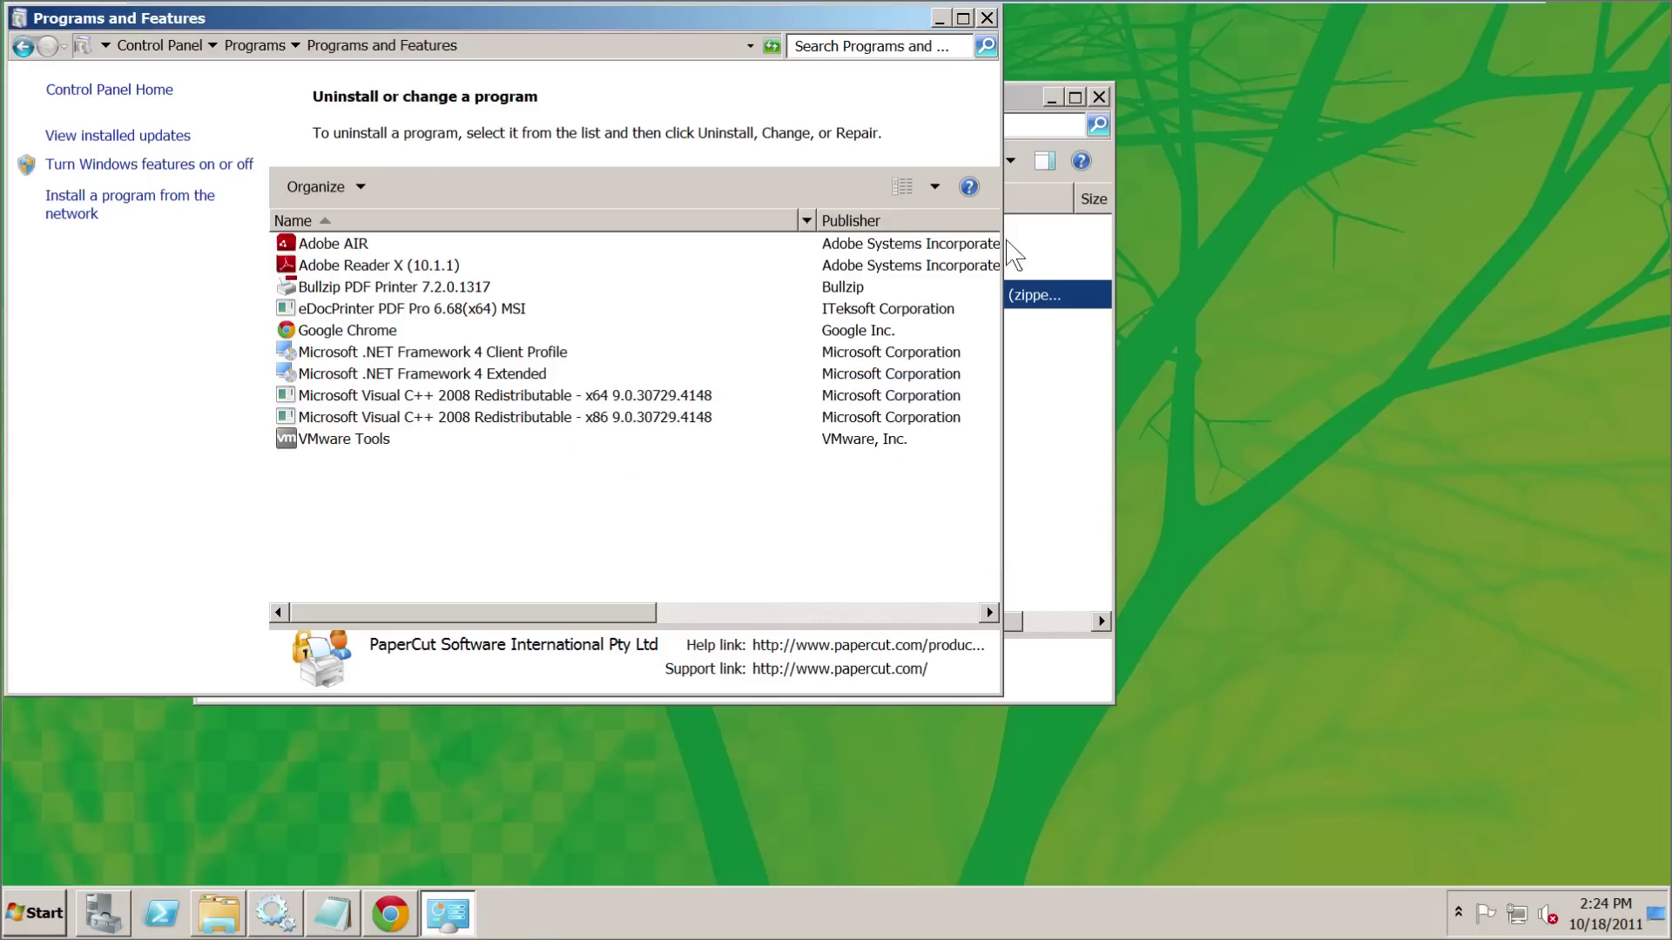
{"action": "left_click", "coordinate": [939, 17]}
{"action": "left_click_drag", "start_coordinate": [626, 92], "coordinate": [928, 132]}
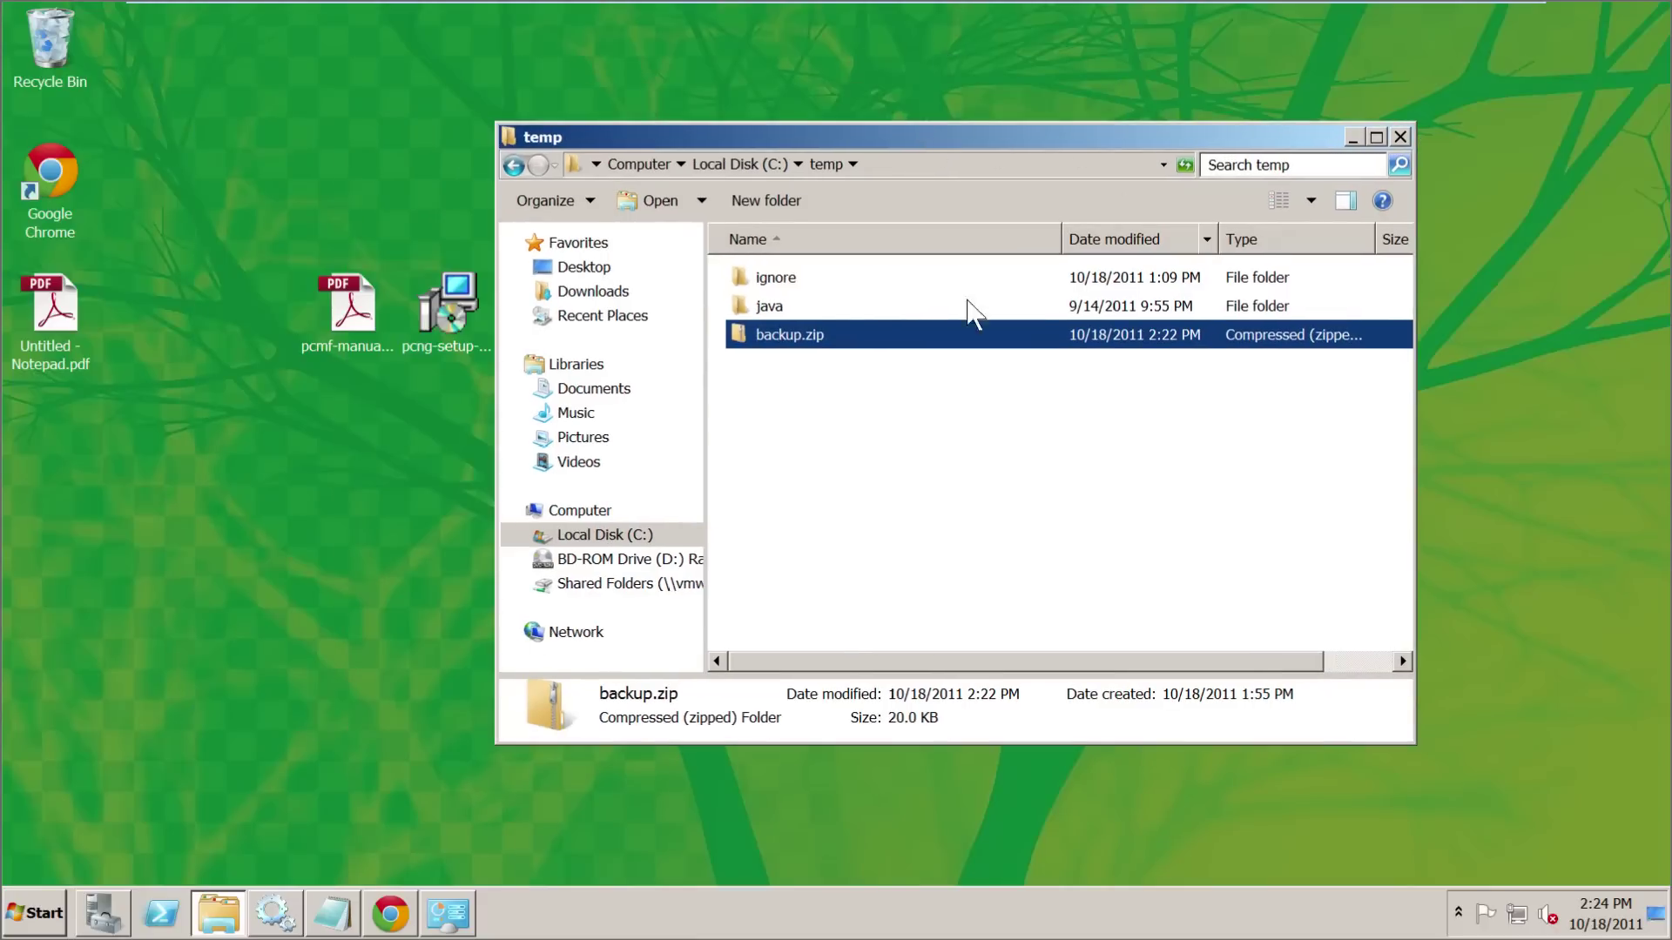
- Review the edition-moving KB article, minimize the windows, and select the pcmf-setup installer
{"action": "left_click", "coordinate": [391, 913]}
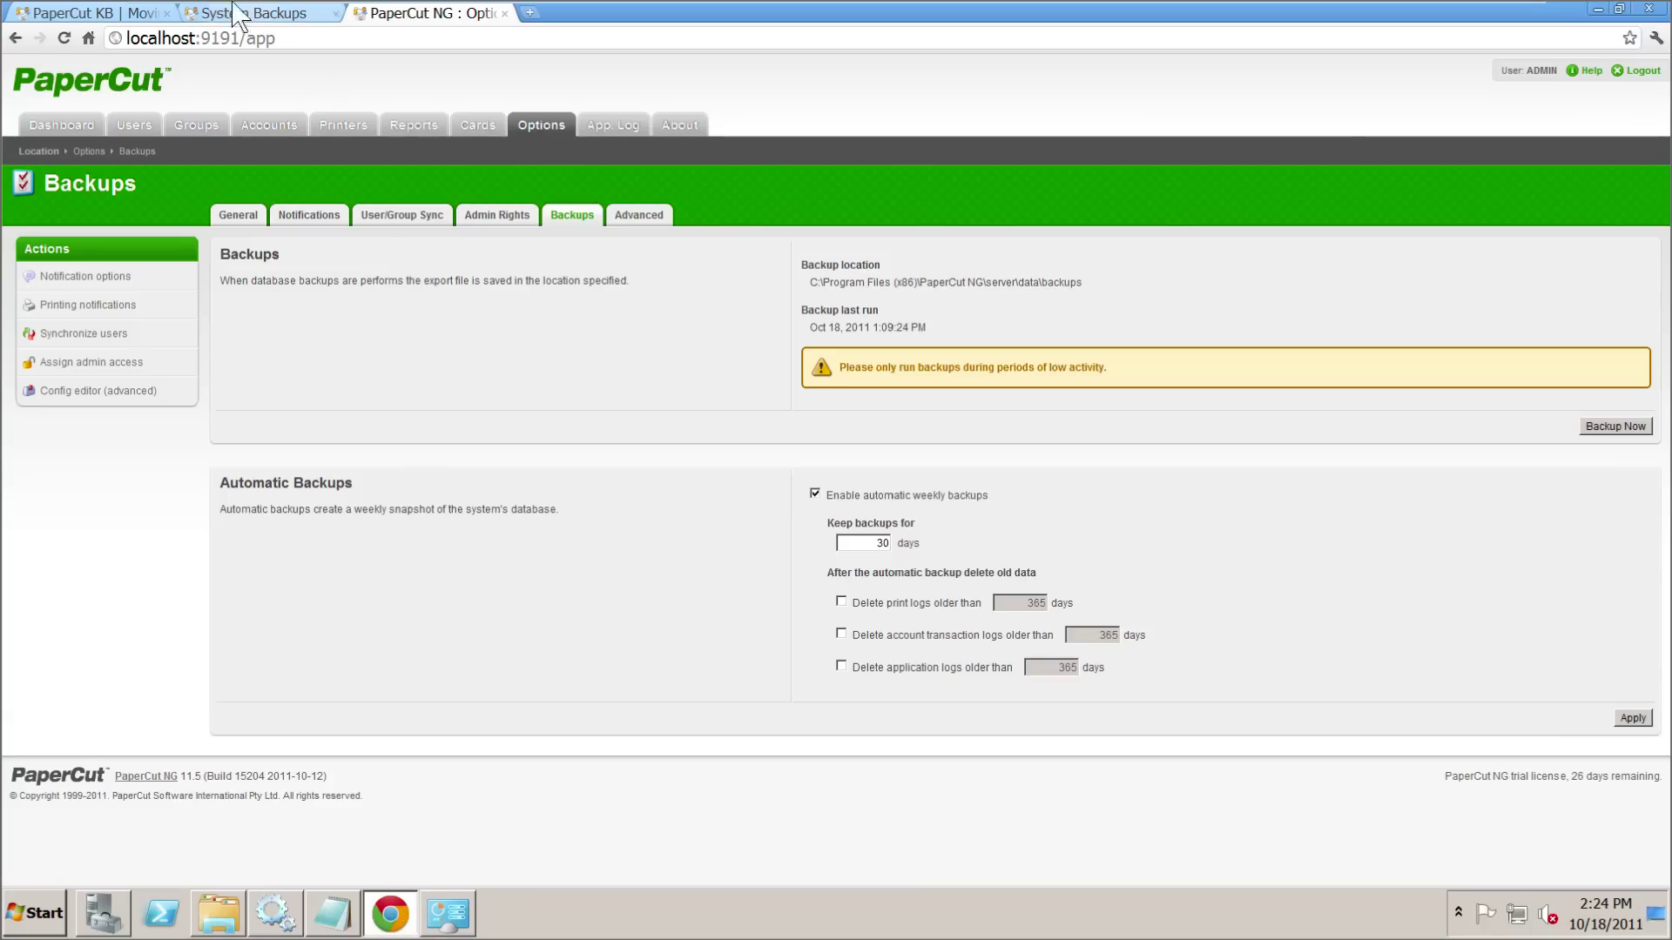
{"action": "left_click", "coordinate": [87, 12]}
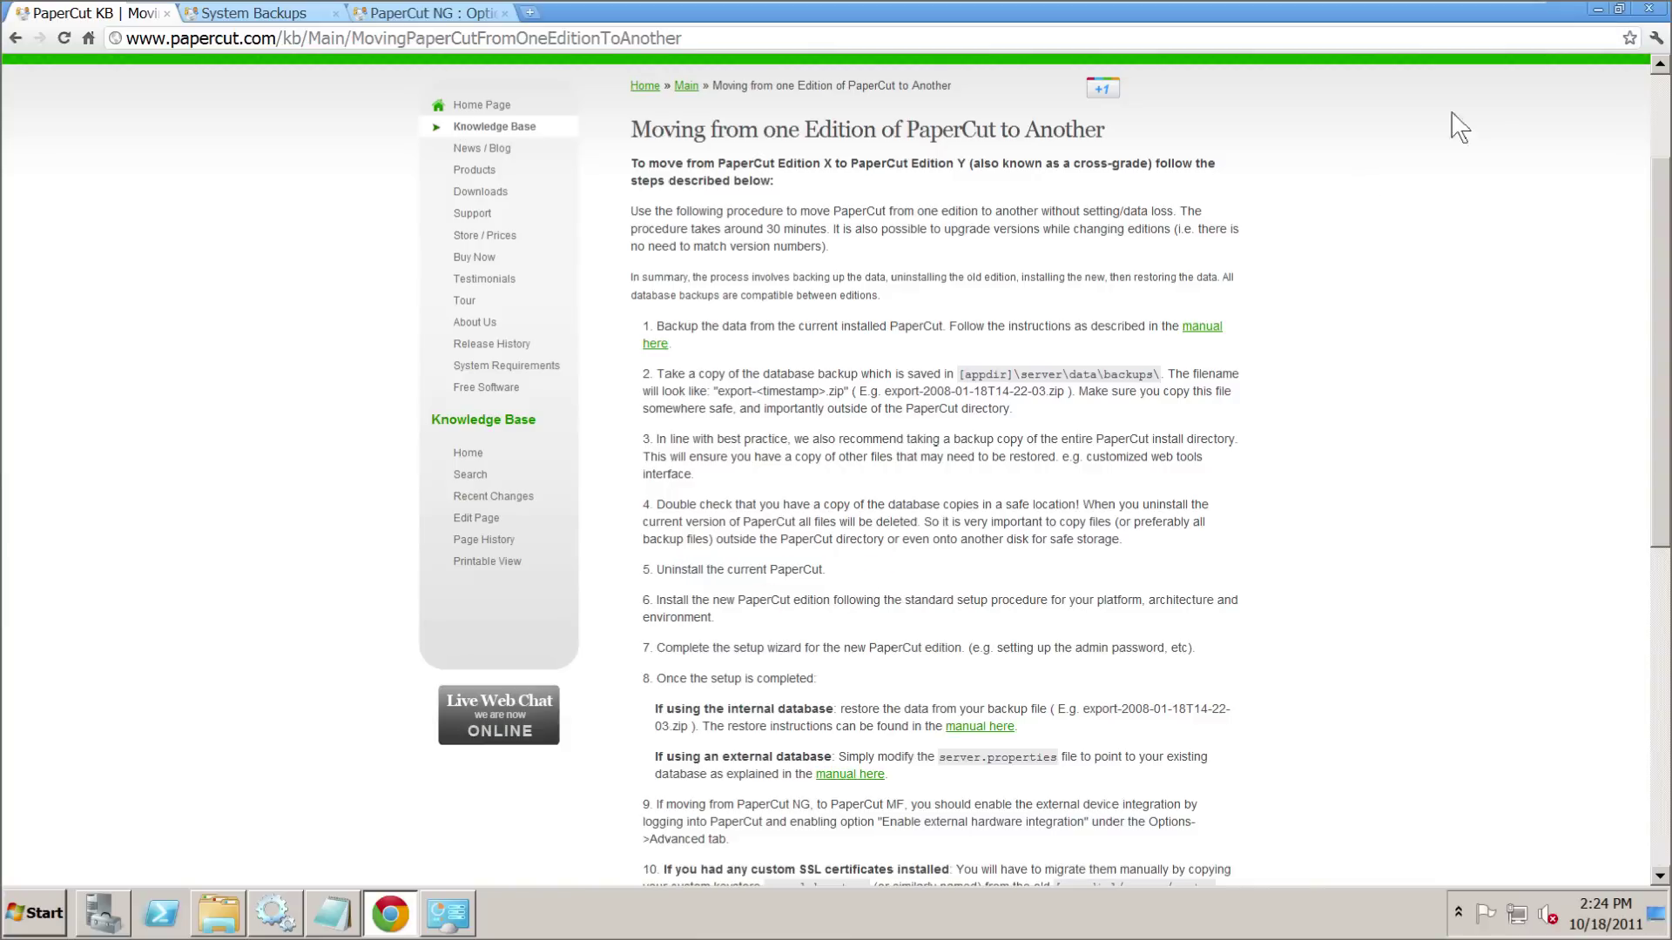
{"action": "left_click", "coordinate": [1598, 8]}
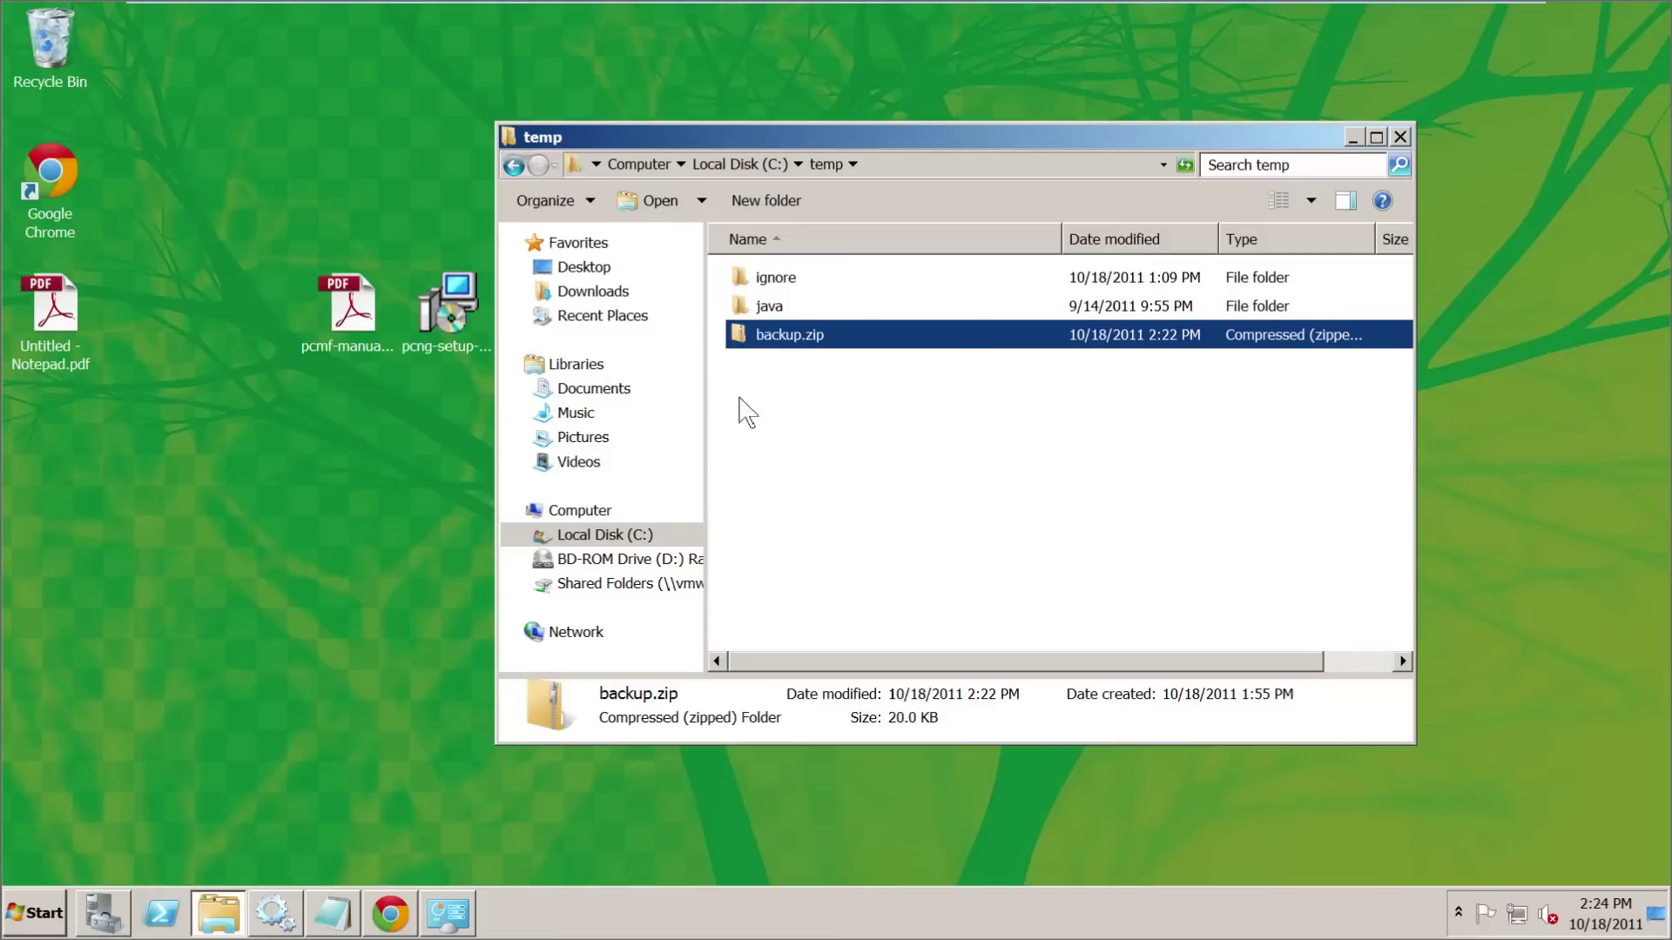
{"action": "left_click", "coordinate": [1345, 132]}
{"action": "left_click", "coordinate": [546, 295]}
- Run the PaperCut MF installer as administrator and start the setup wizard
{"action": "right_click", "coordinate": [545, 295]}
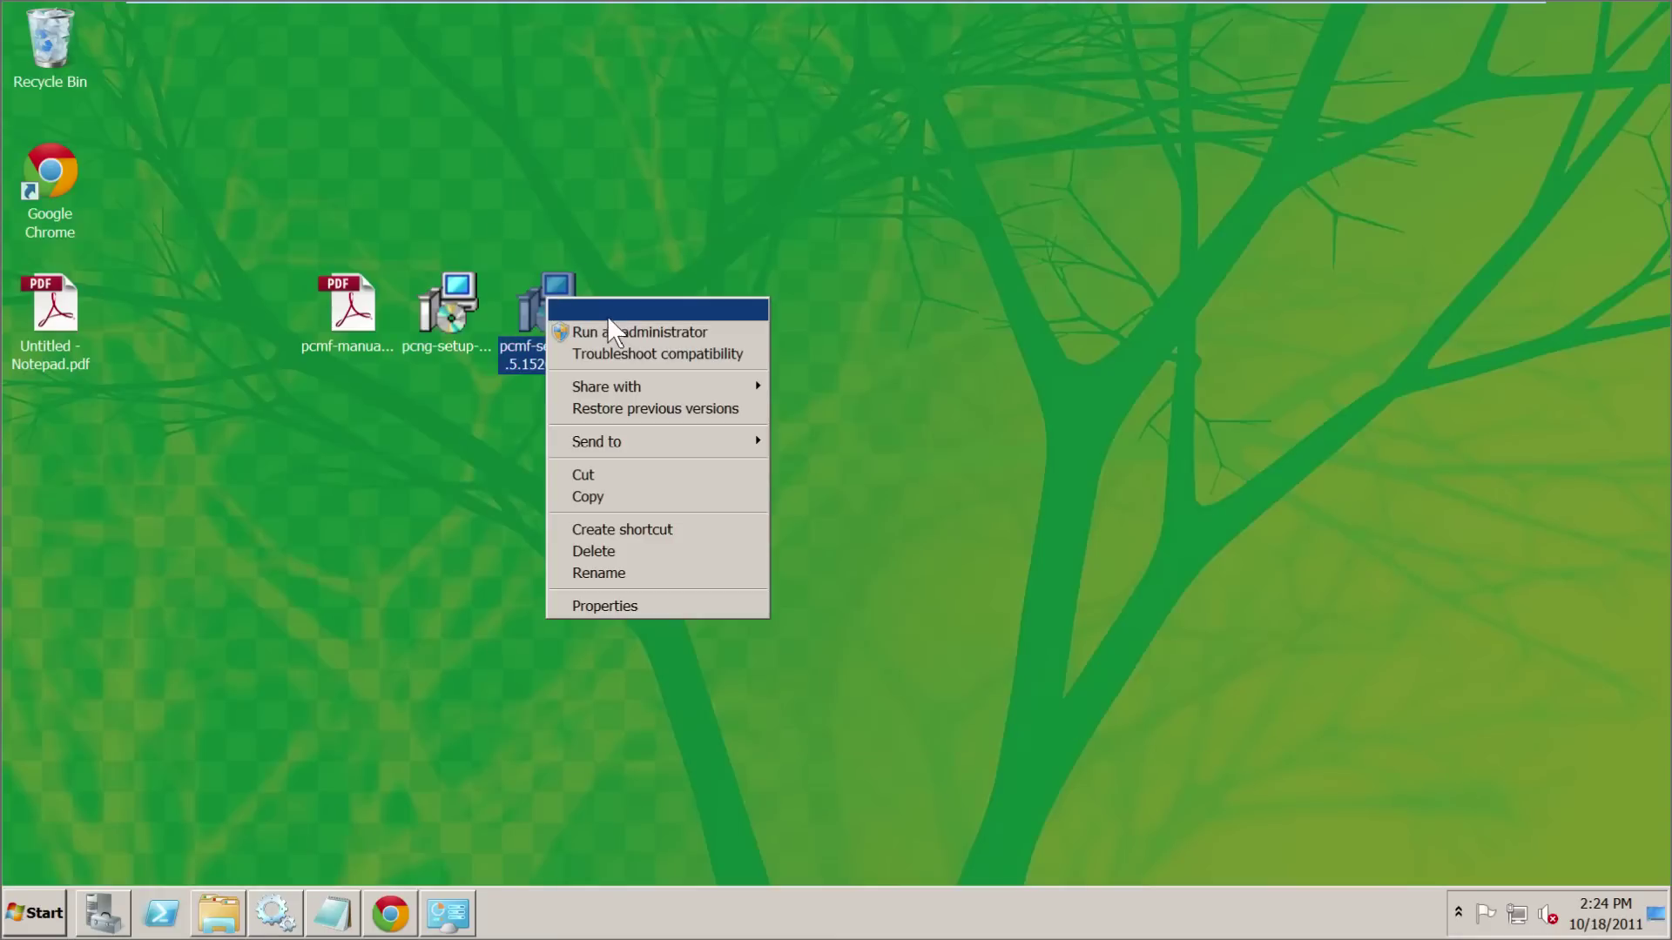
{"action": "left_click", "coordinate": [615, 321]}
{"action": "left_click", "coordinate": [911, 510]}
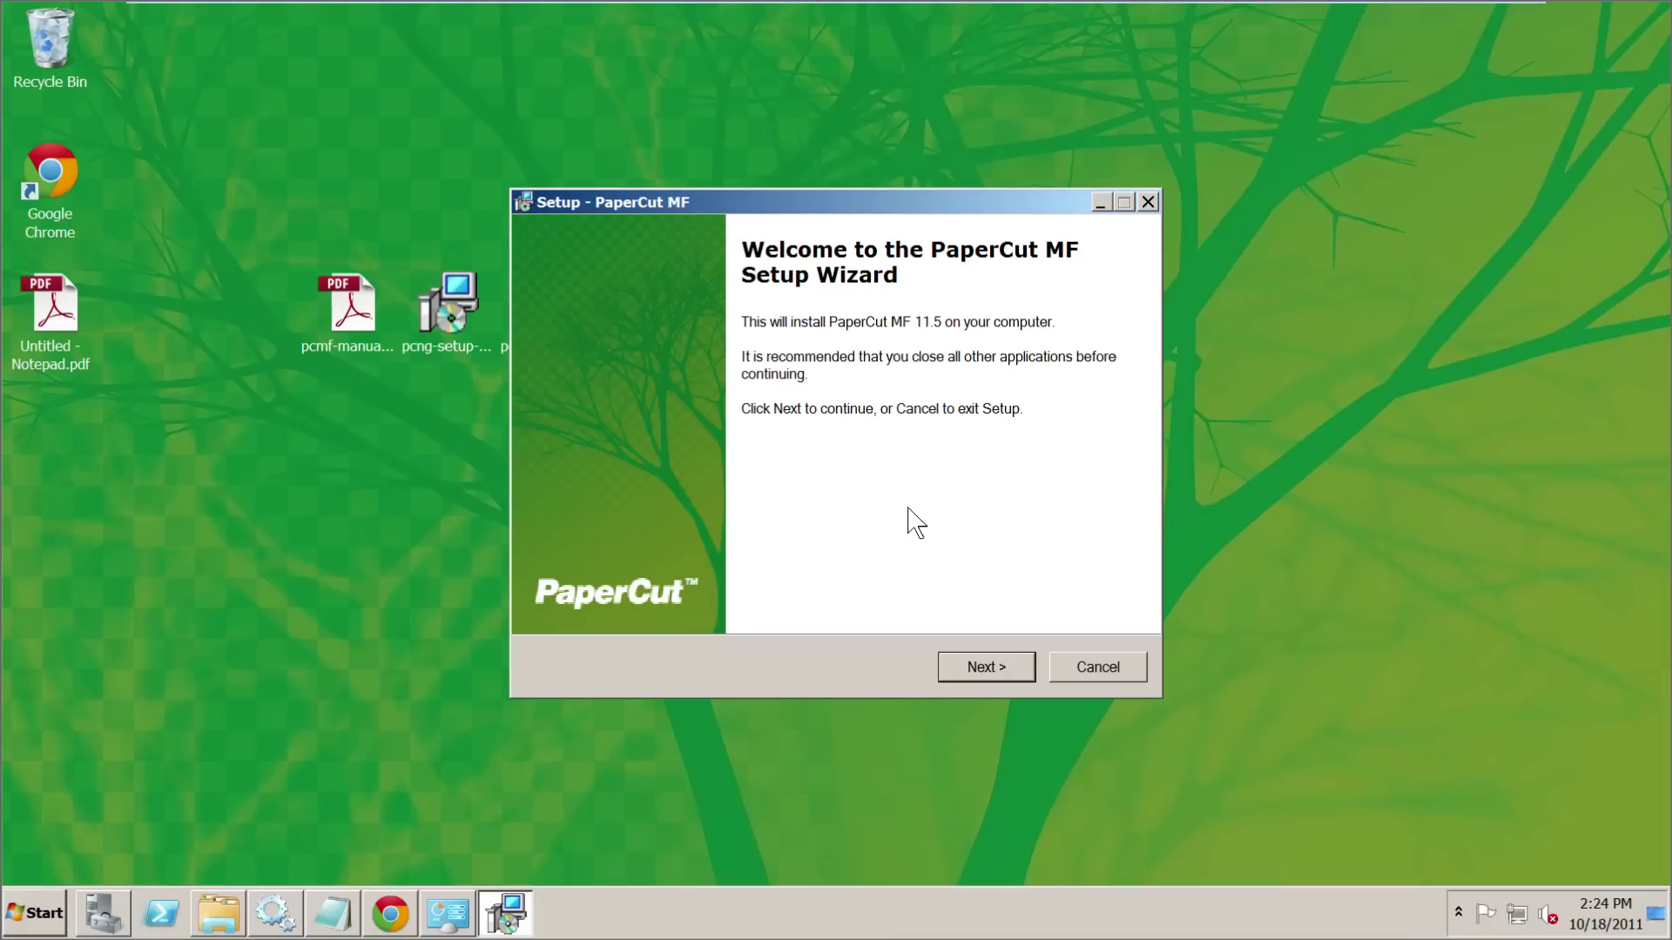
{"action": "left_click", "coordinate": [987, 666]}
- Accept the licence and install PaperCut MF into the existing C:\Program Files (x86)\PaperCut MF folder
{"action": "left_click", "coordinate": [664, 584]}
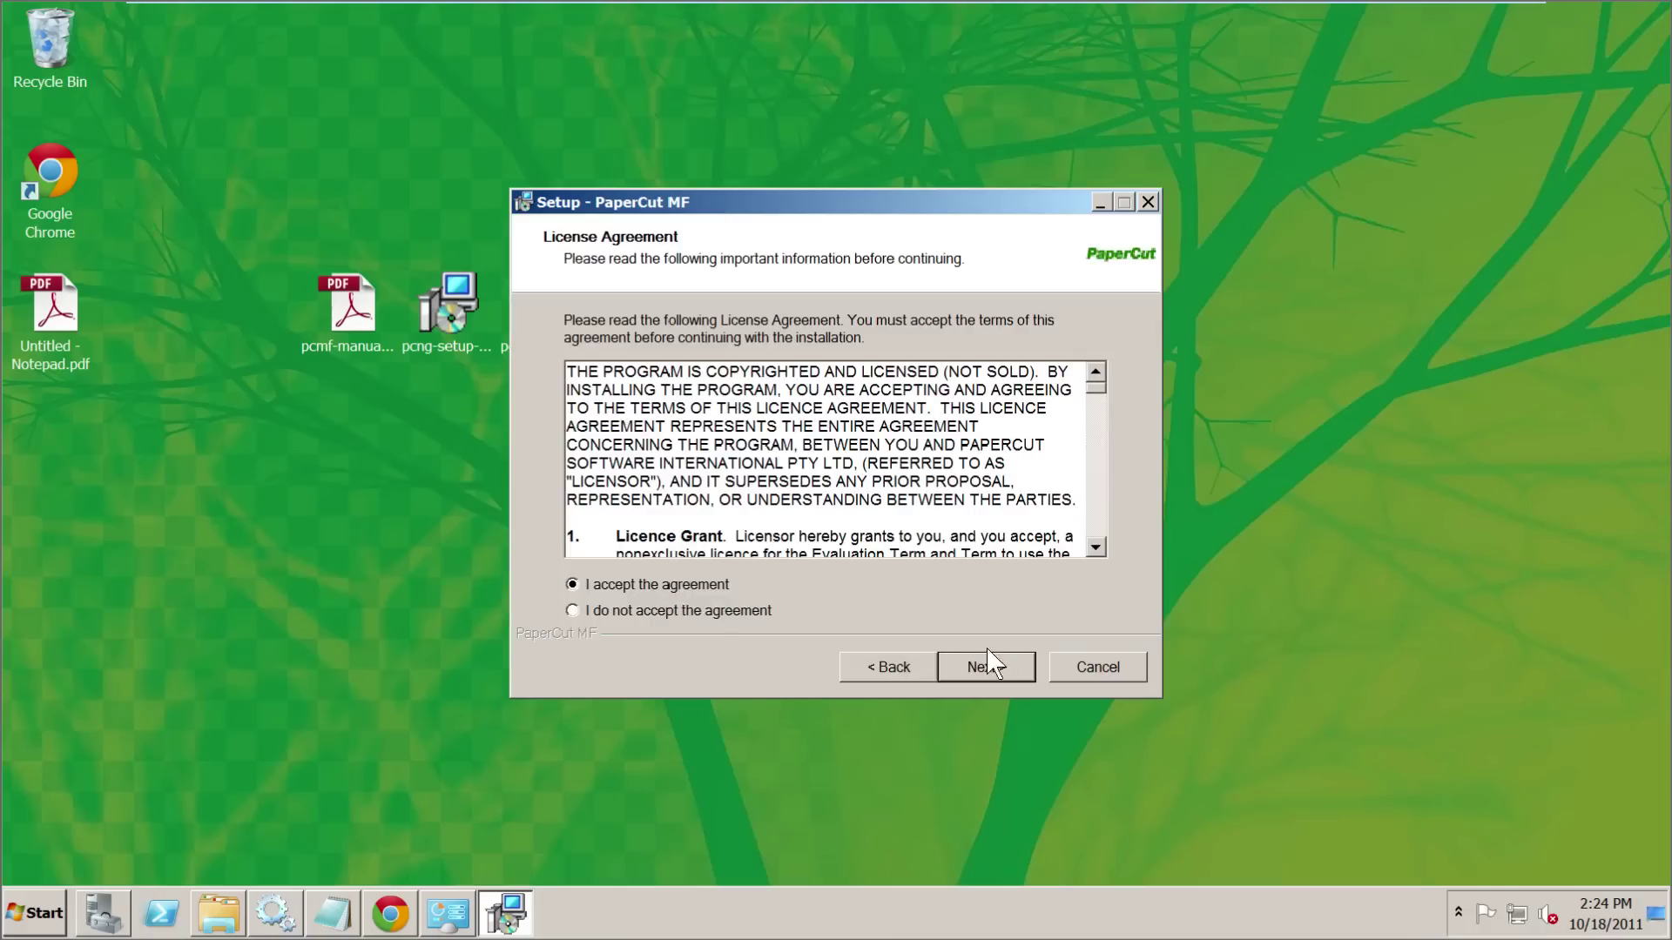
{"action": "left_click", "coordinate": [991, 667]}
{"action": "left_click", "coordinate": [993, 671]}
{"action": "left_click", "coordinate": [990, 669]}
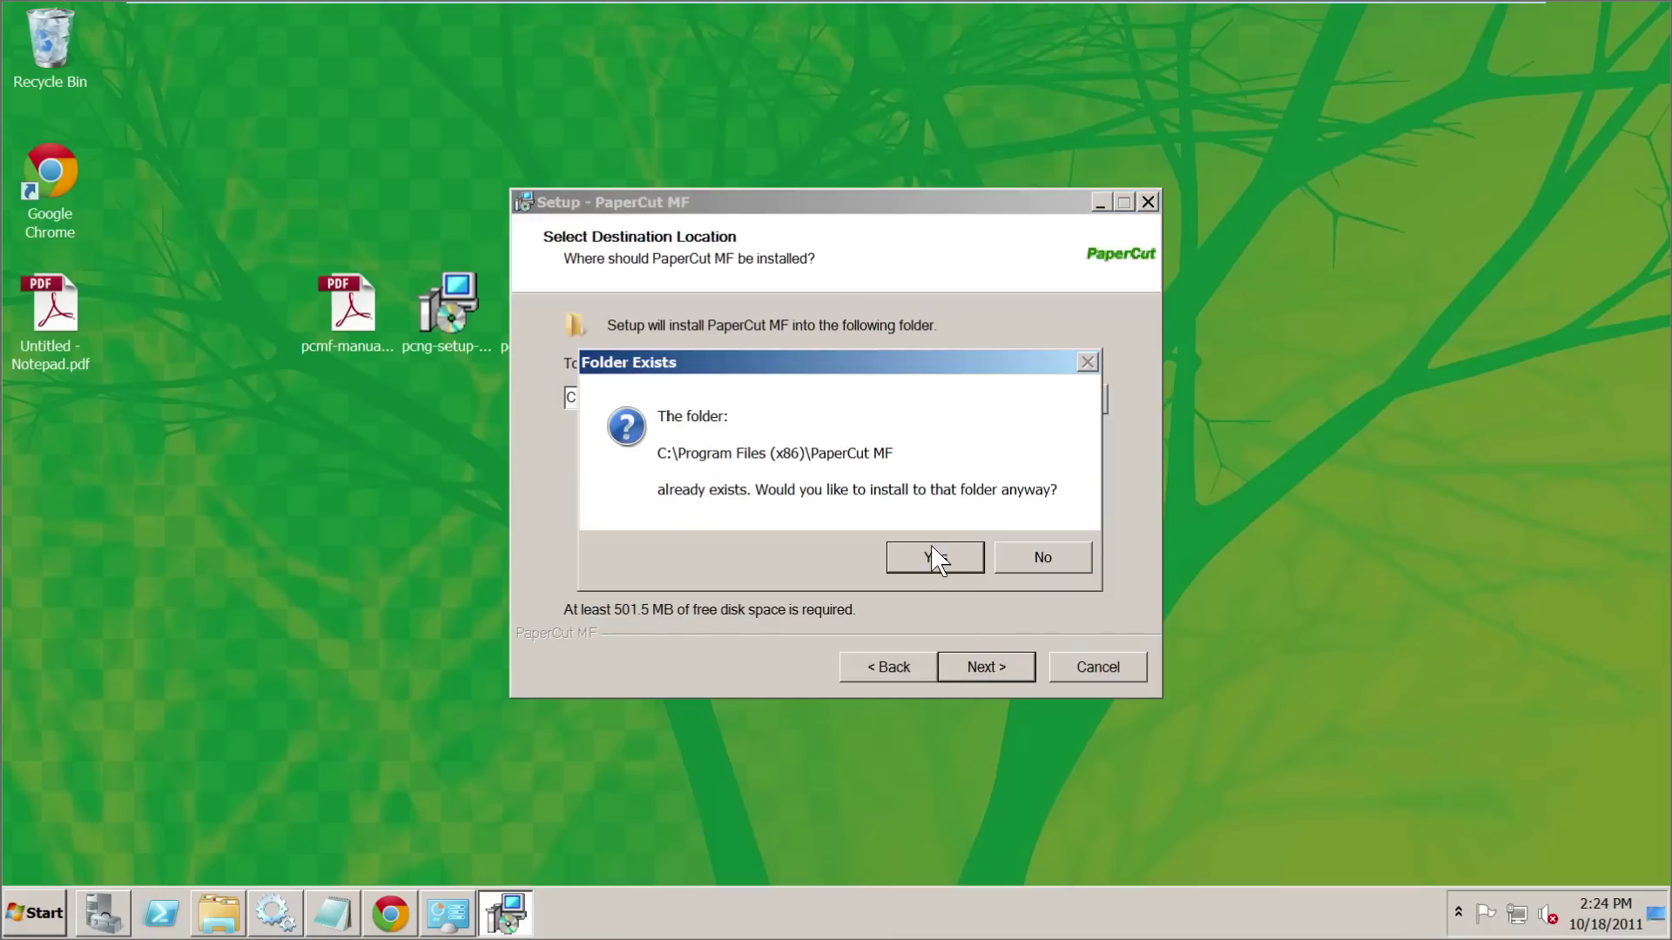
{"action": "left_click", "coordinate": [934, 558]}
{"action": "left_click", "coordinate": [985, 668]}
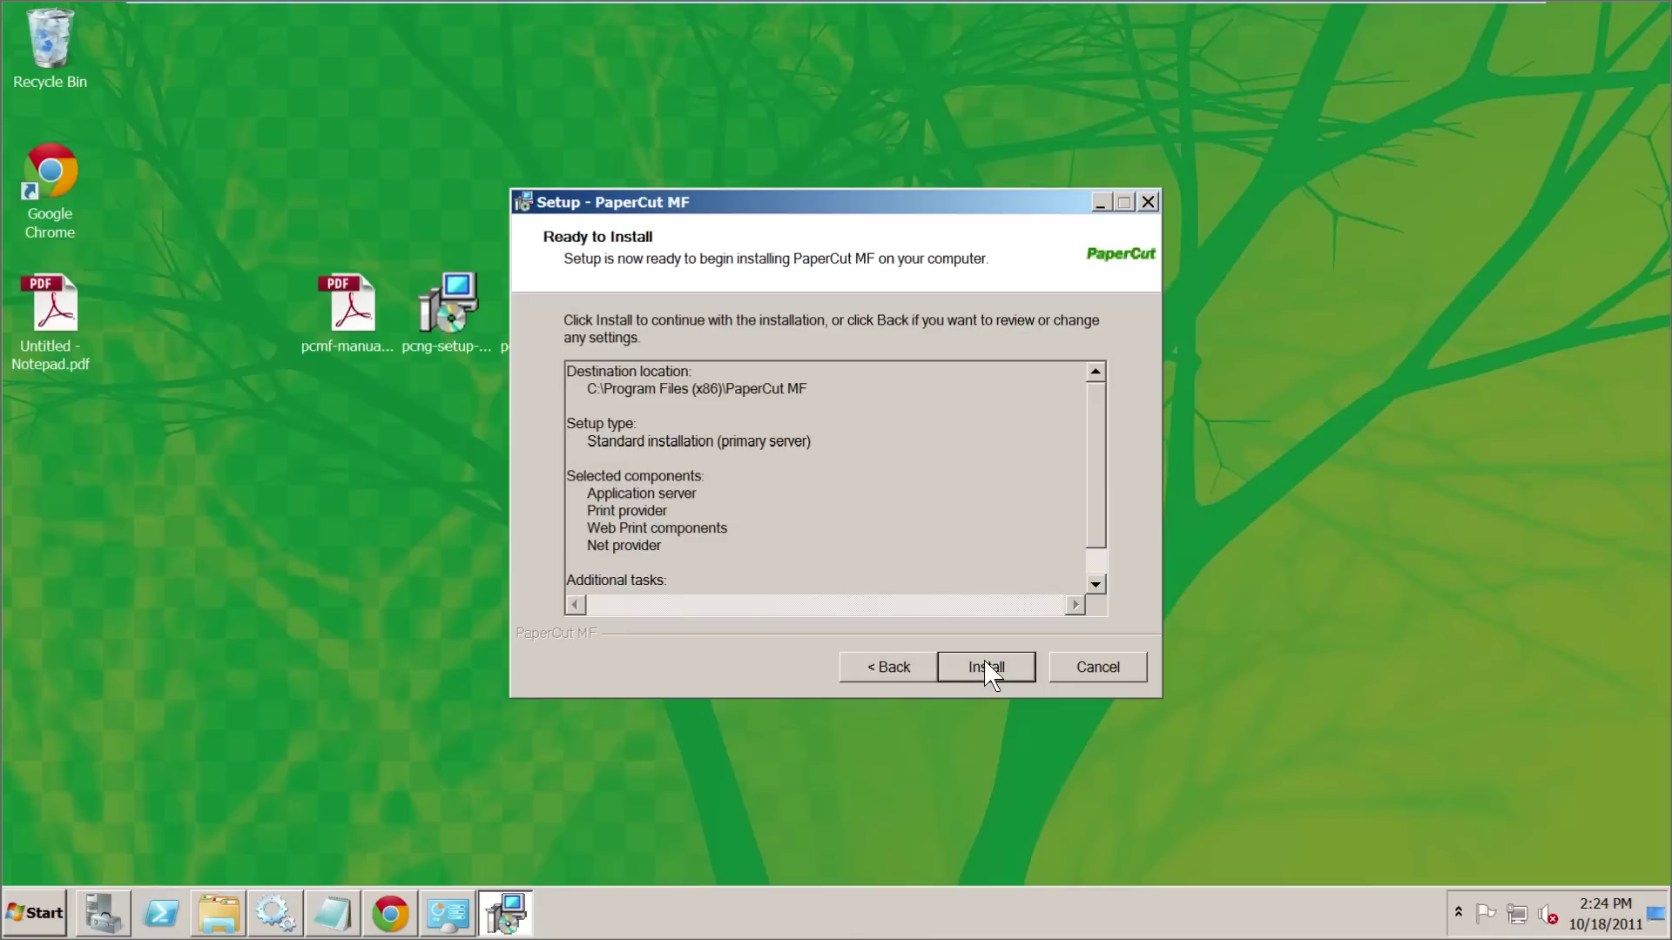
{"action": "left_click", "coordinate": [986, 665]}
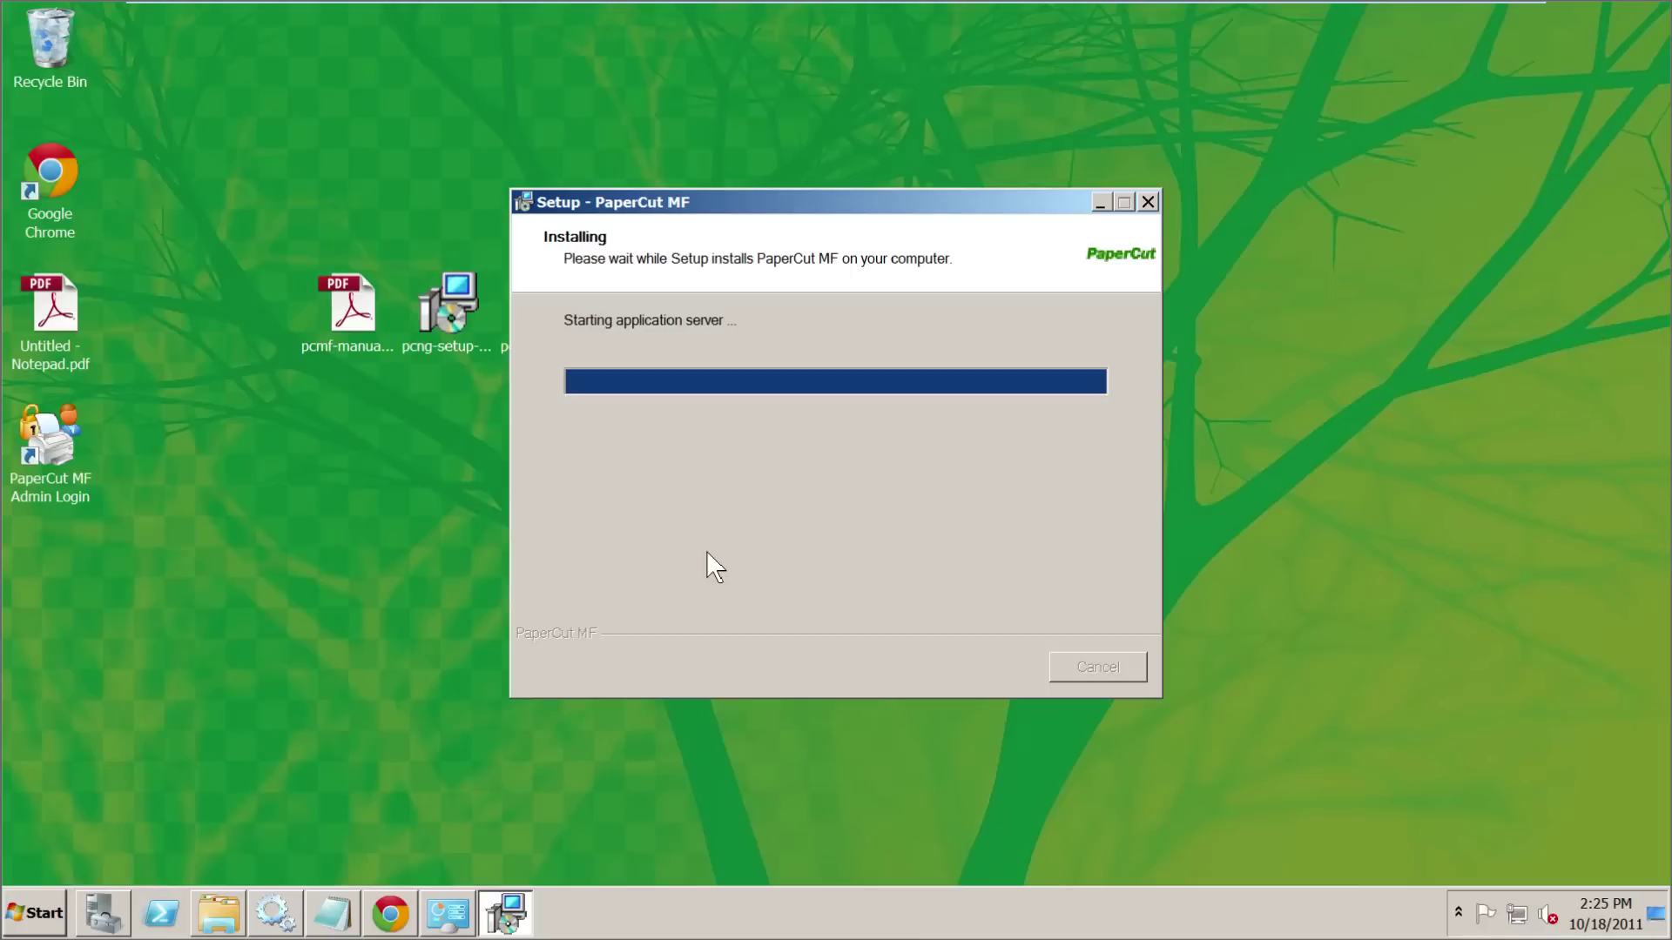
{"action": "left_click", "coordinate": [273, 912]}
- Confirm the PaperCut Application Server and Print Provider services are Started, then finish setup
{"action": "left_click", "coordinate": [781, 462]}
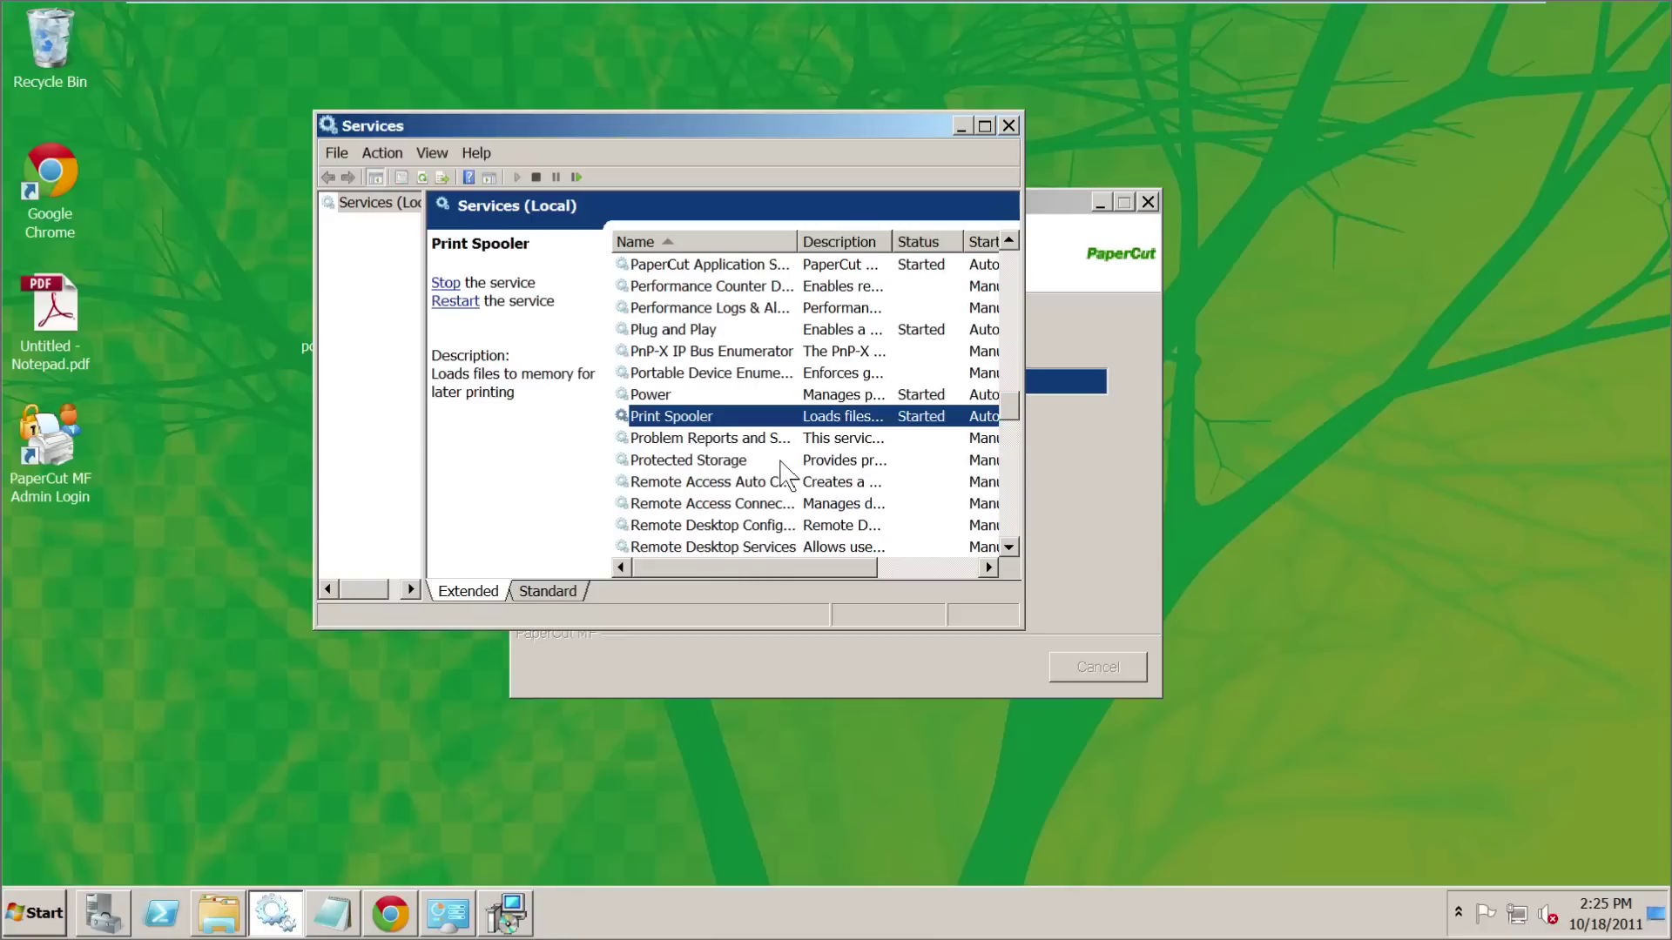
{"action": "scroll", "coordinate": [780, 366], "scroll_direction": "up", "scroll_amount": 1}
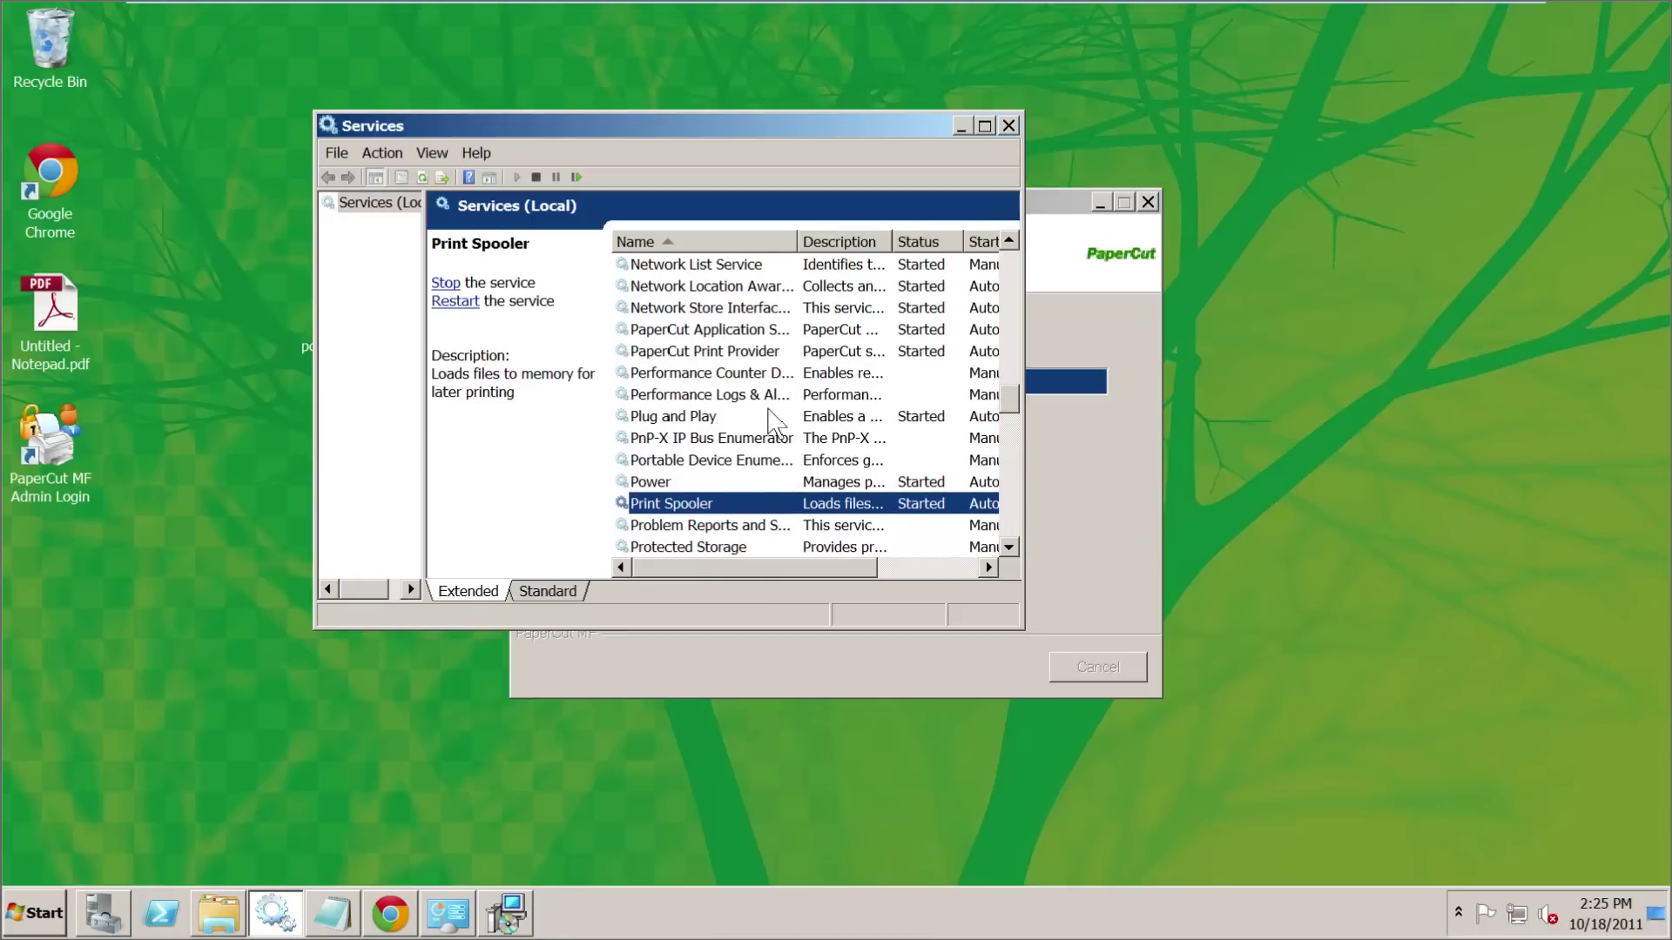
{"action": "left_click", "coordinate": [756, 352]}
{"action": "left_click", "coordinate": [751, 331]}
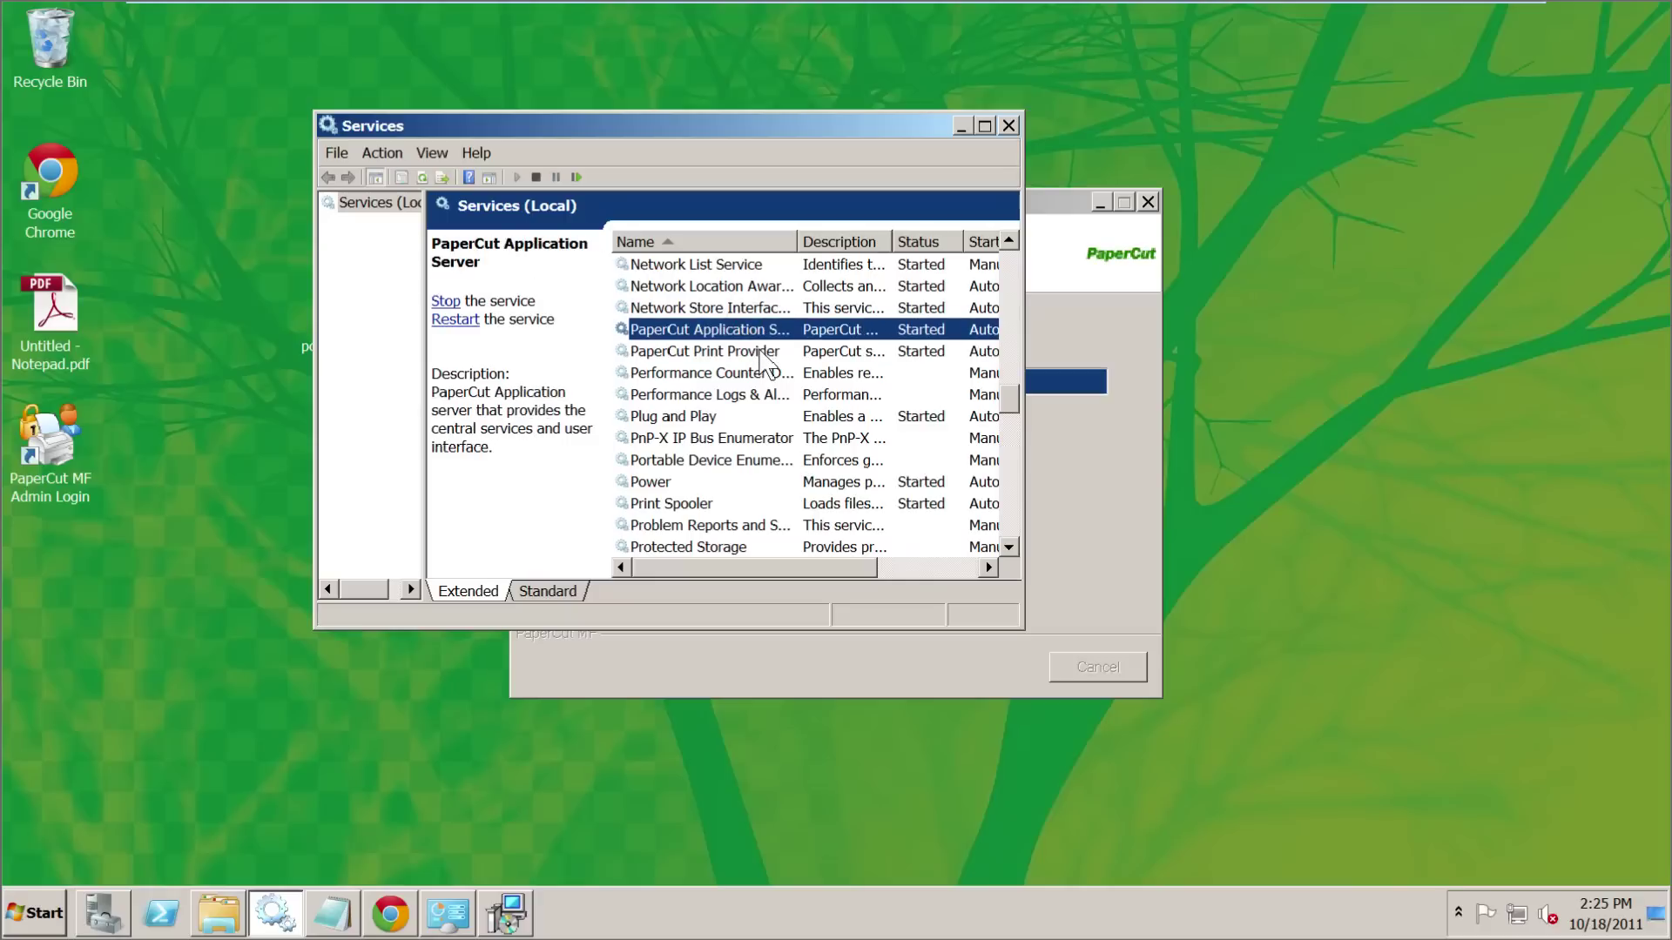
{"action": "left_click", "coordinate": [960, 127]}
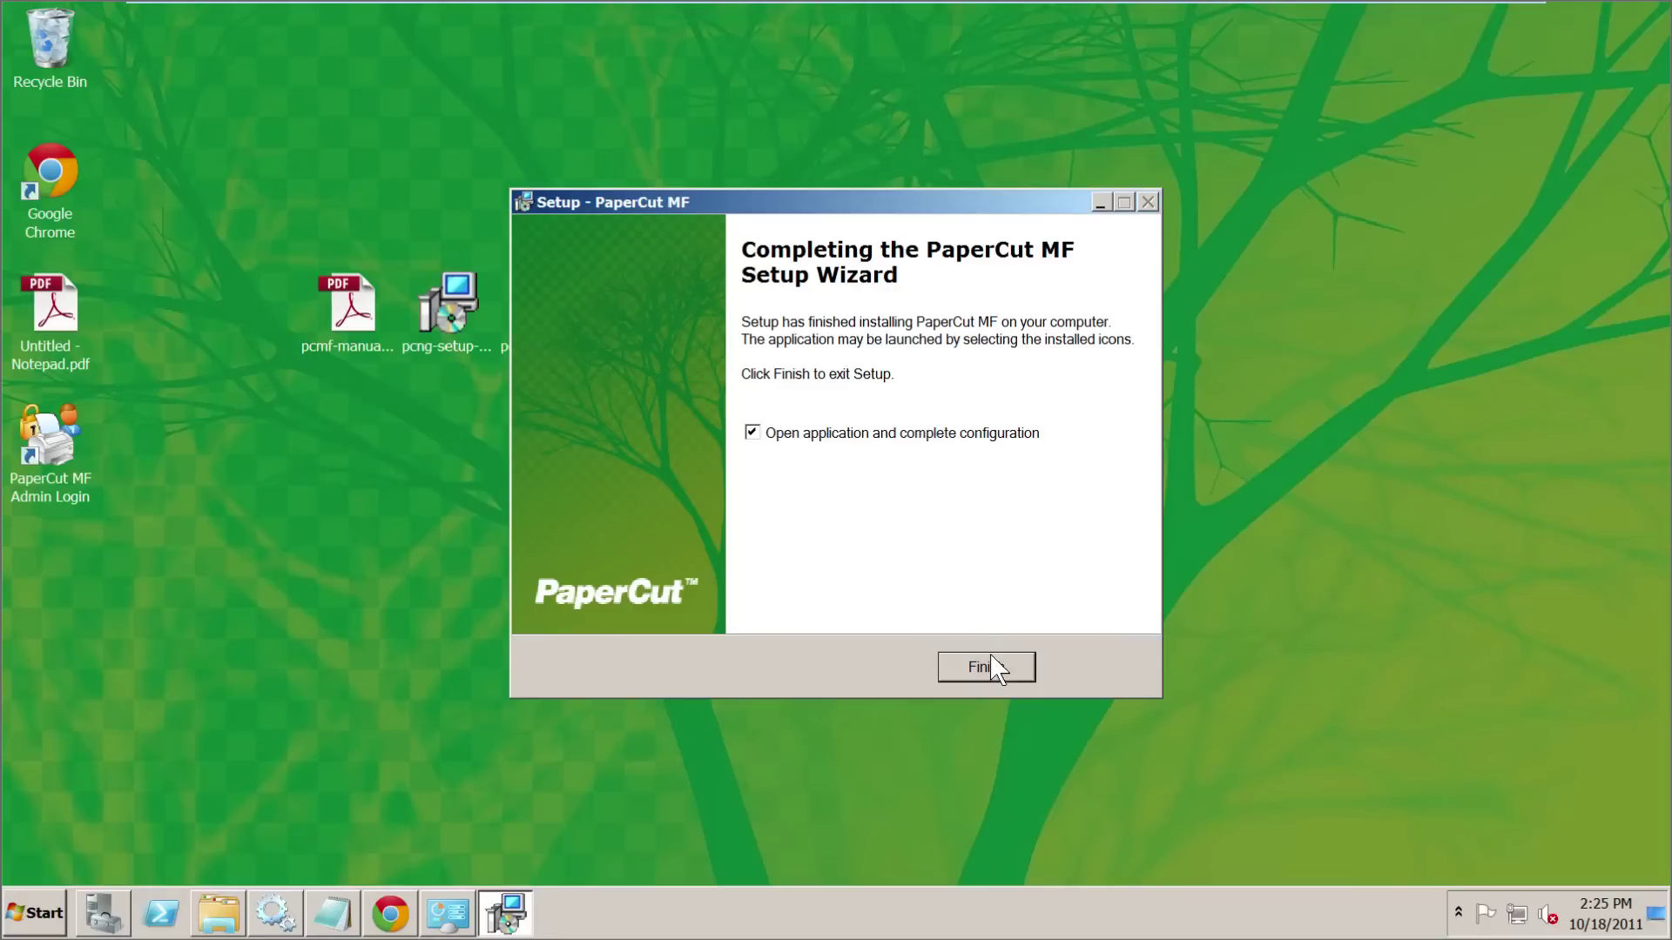
{"action": "left_click", "coordinate": [992, 667]}
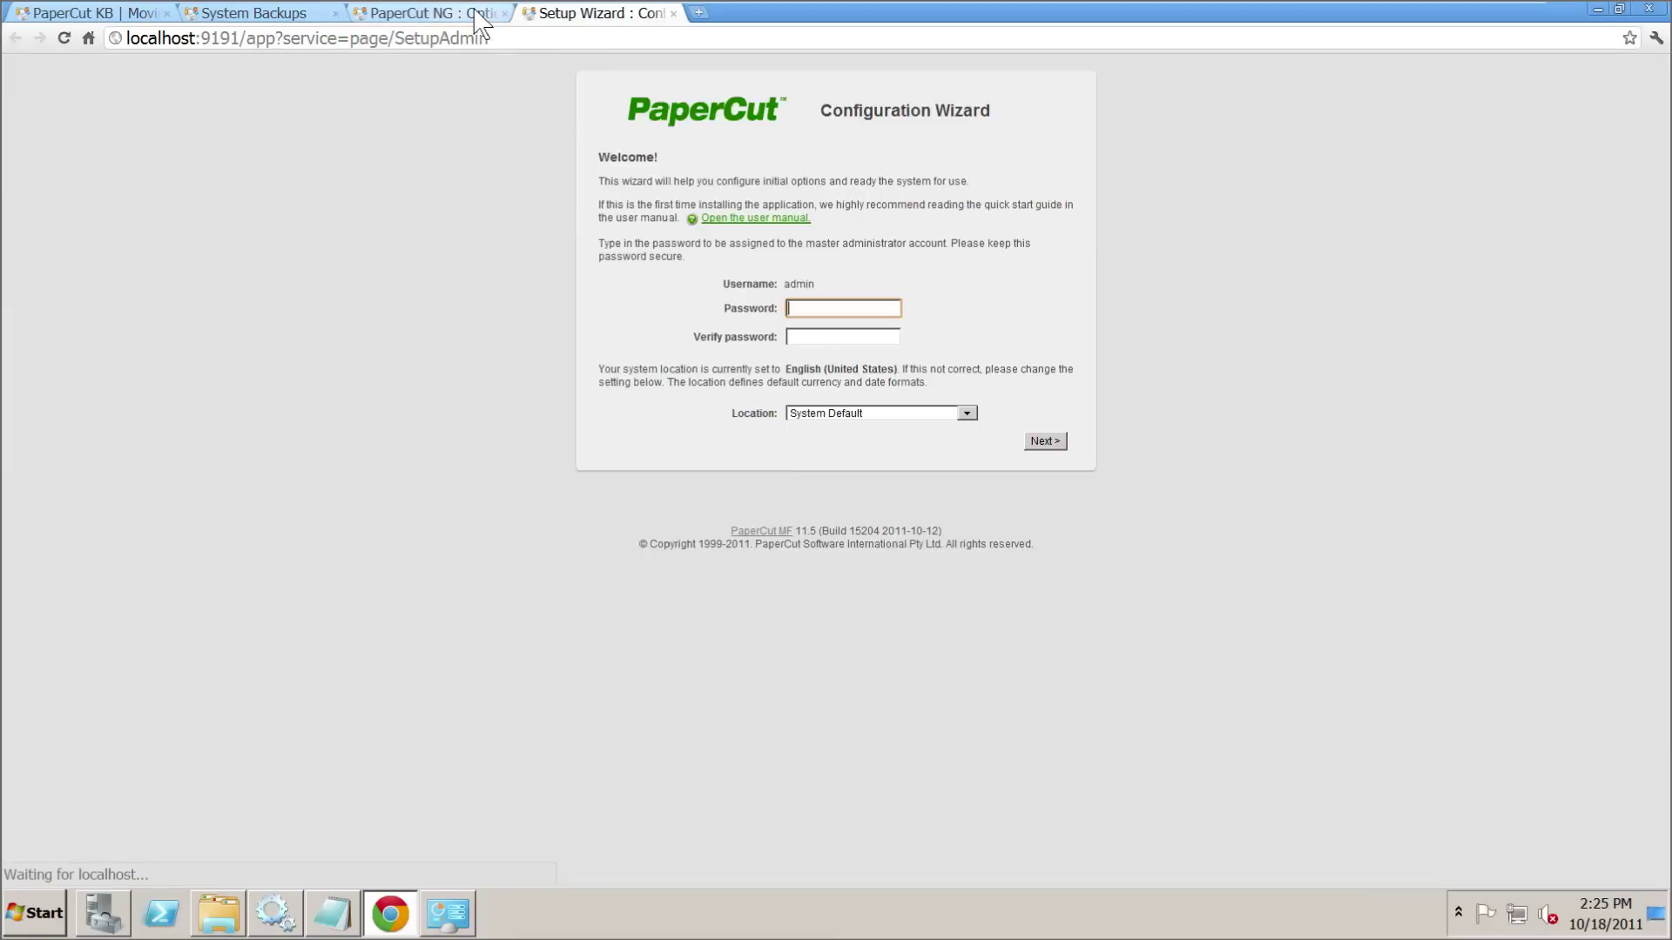
- Close the old PaperCut NG tab and enter and confirm the new admin password
{"action": "left_click", "coordinate": [488, 14]}
{"action": "left_click", "coordinate": [505, 13]}
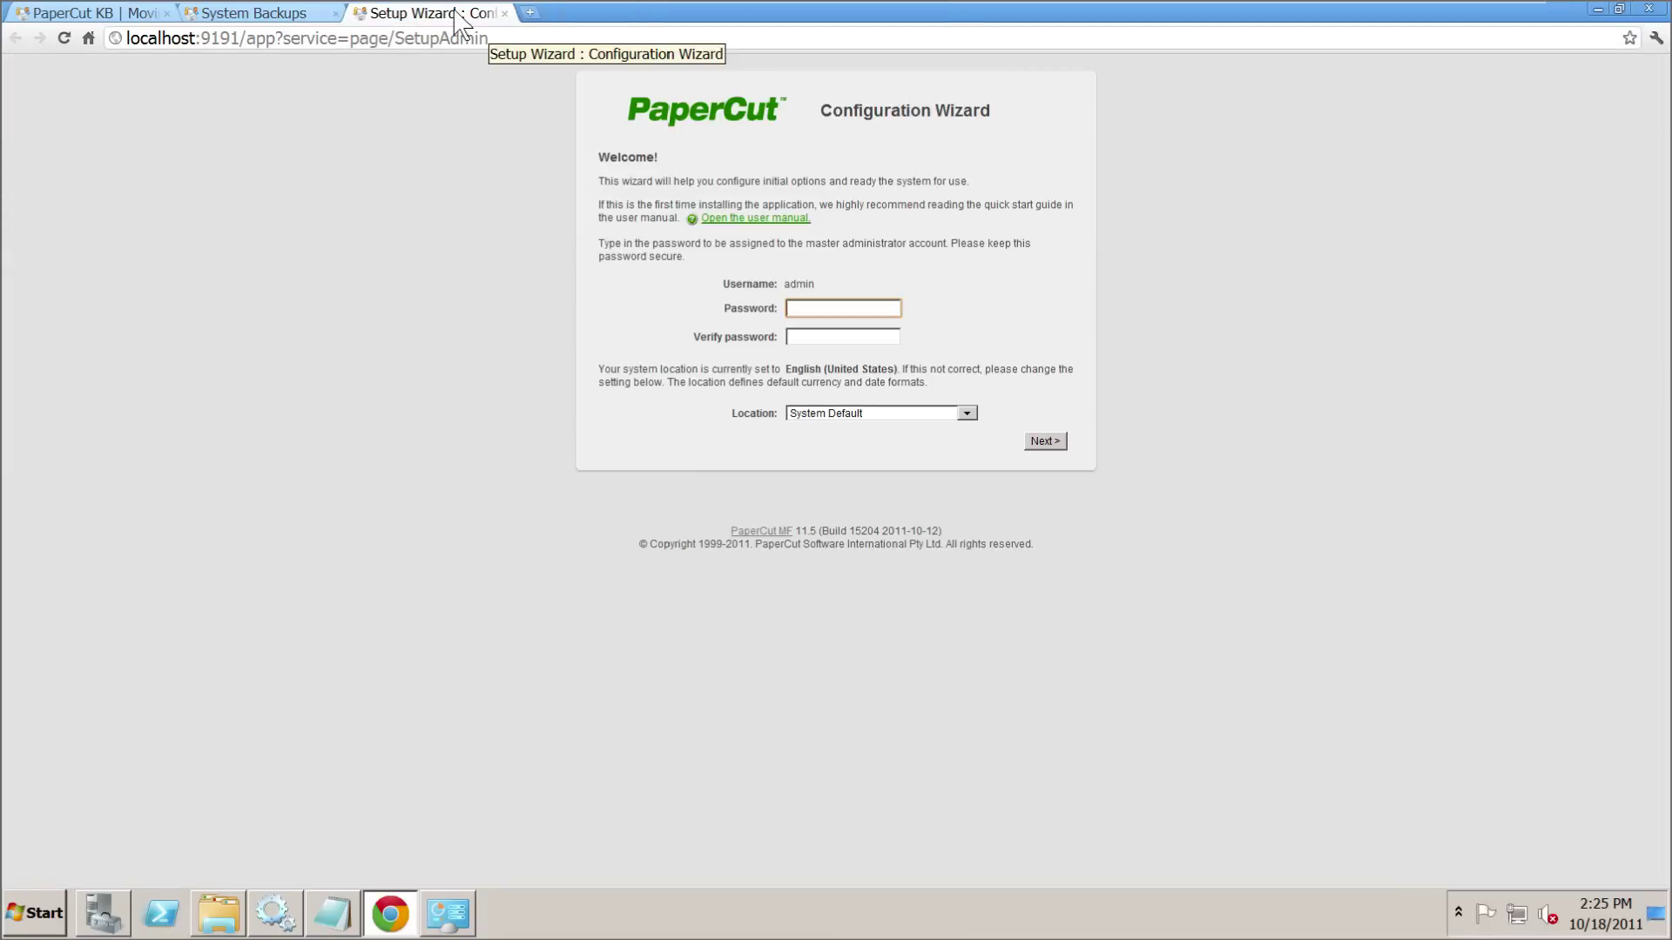
{"action": "left_click", "coordinate": [824, 307]}
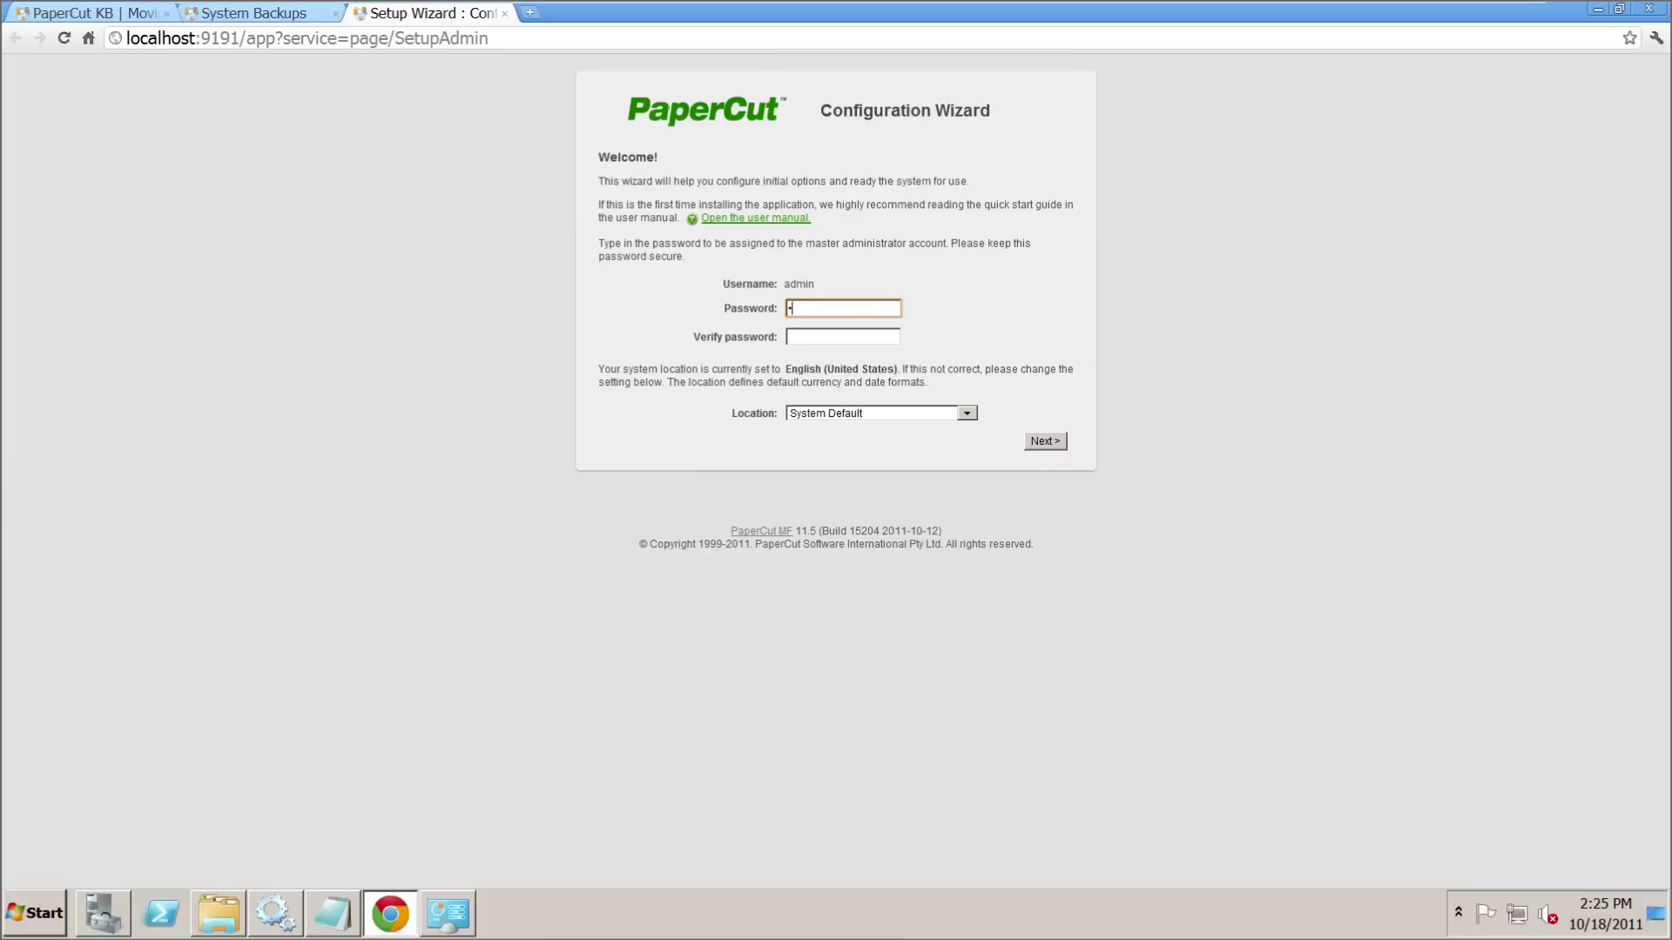
{"action": "left_click", "coordinate": [843, 337]}
{"action": "type", "text": "p"}
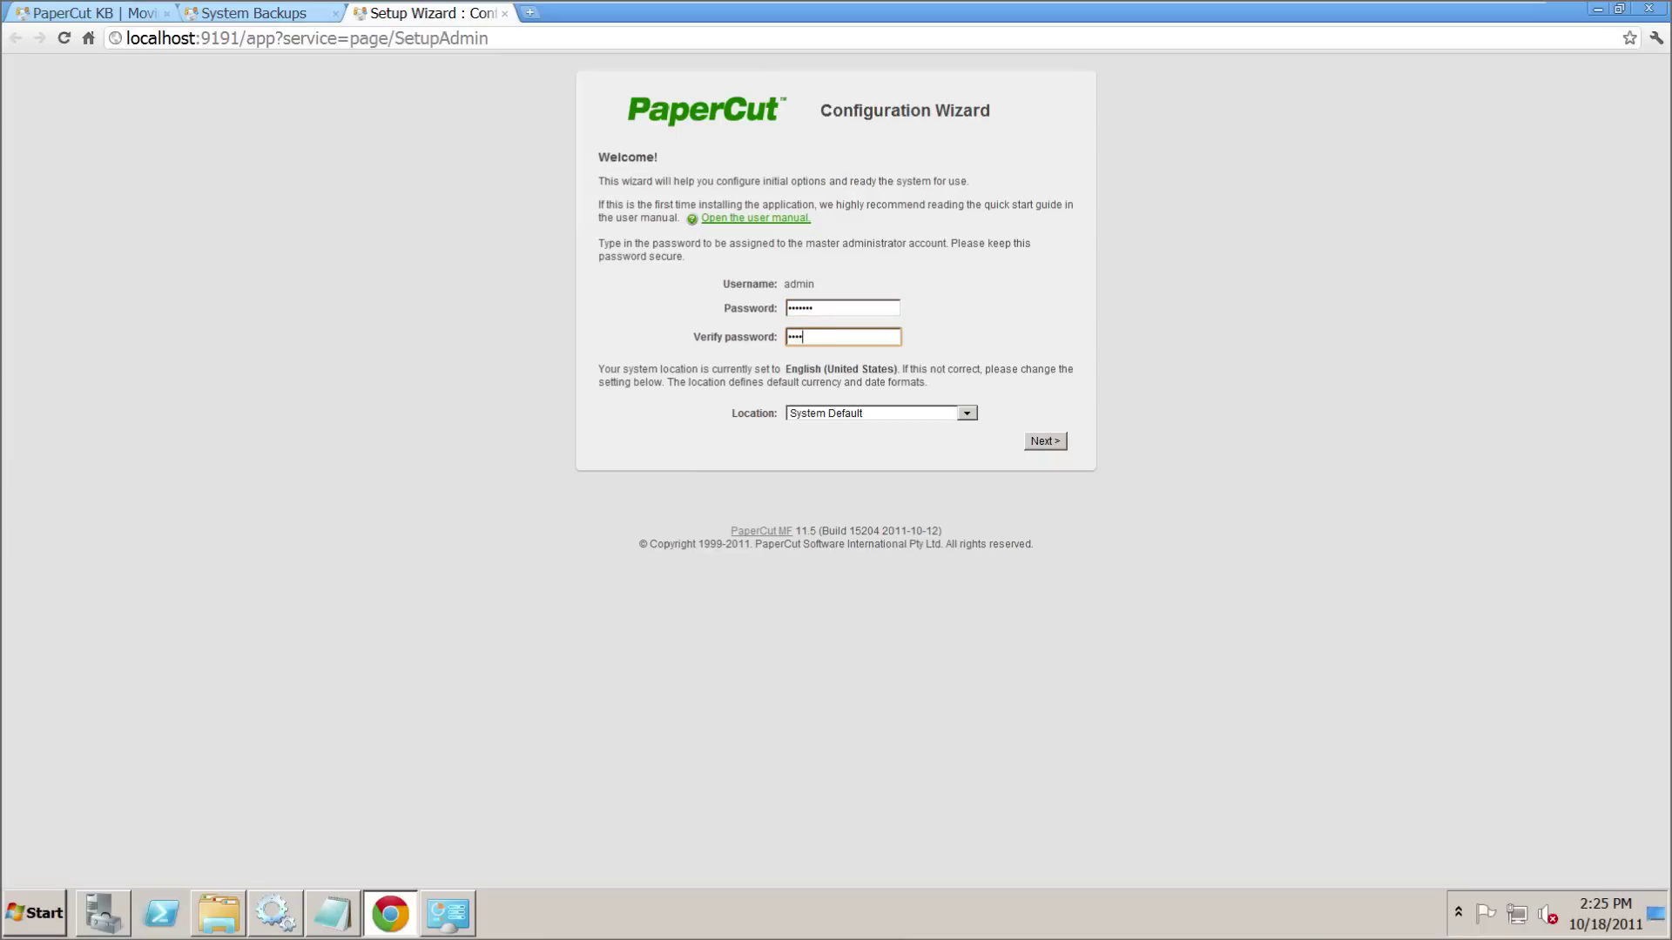
- Set the system location to English (United Kingdom)
{"action": "left_click", "coordinate": [965, 413]}
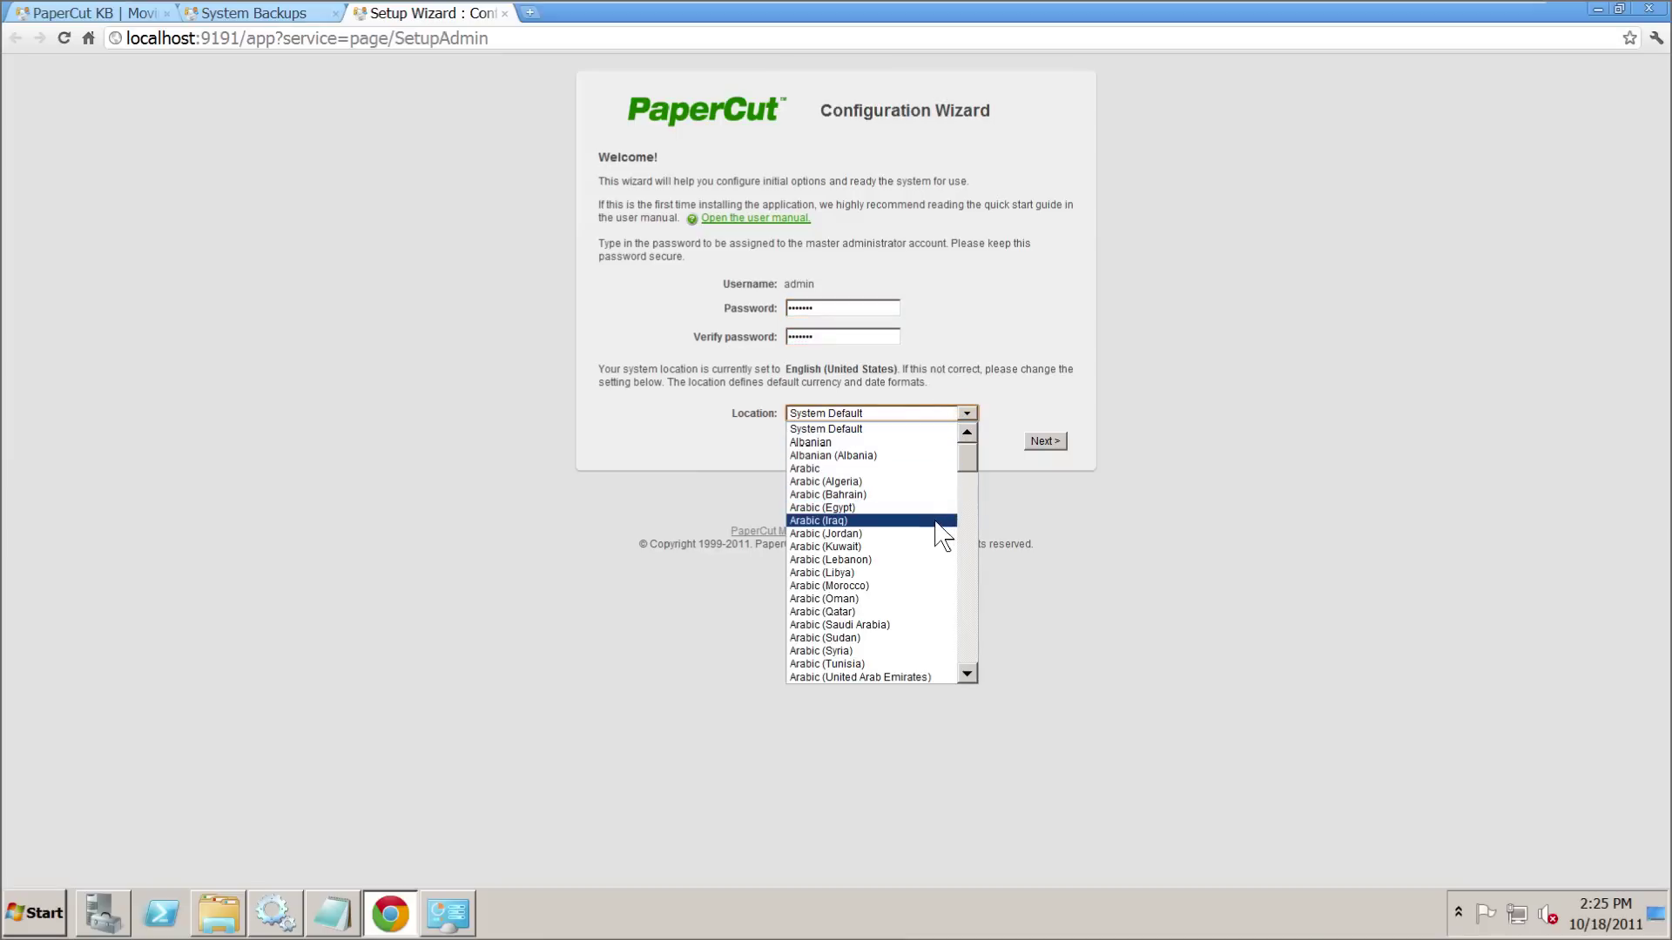
{"action": "scroll", "coordinate": [941, 534], "scroll_direction": "down", "scroll_amount": 10}
{"action": "scroll", "coordinate": [931, 540], "scroll_direction": "down", "scroll_amount": 5}
{"action": "scroll", "coordinate": [923, 558], "scroll_direction": "up", "scroll_amount": 3}
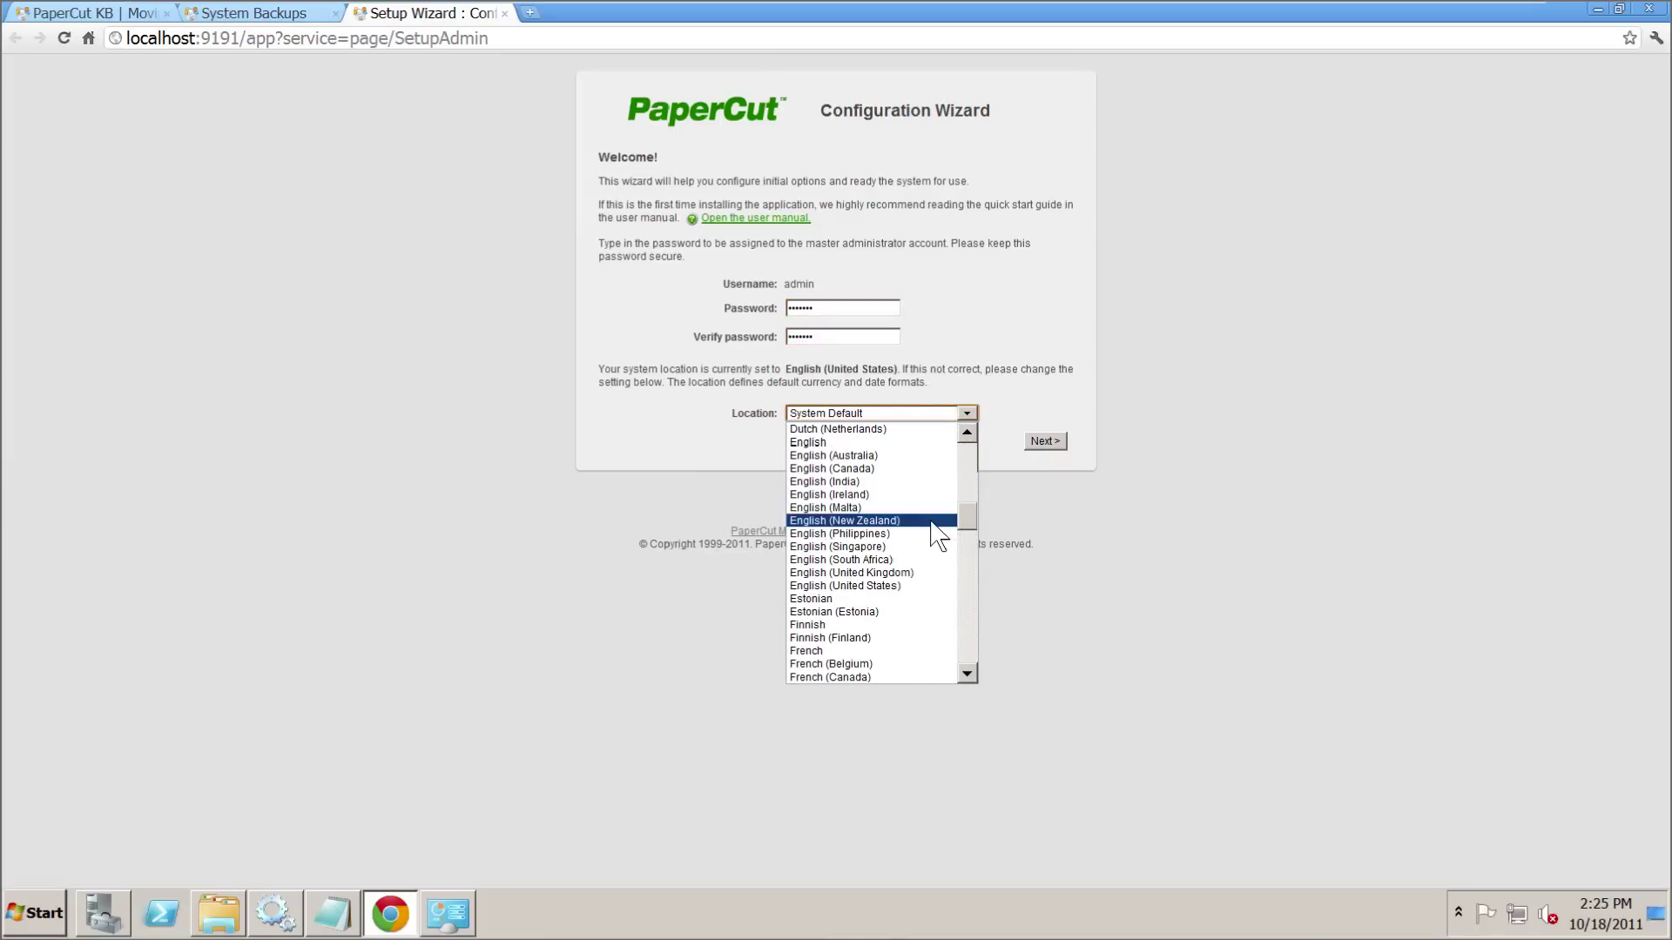
{"action": "left_click", "coordinate": [870, 573]}
{"action": "left_click", "coordinate": [1046, 440]}
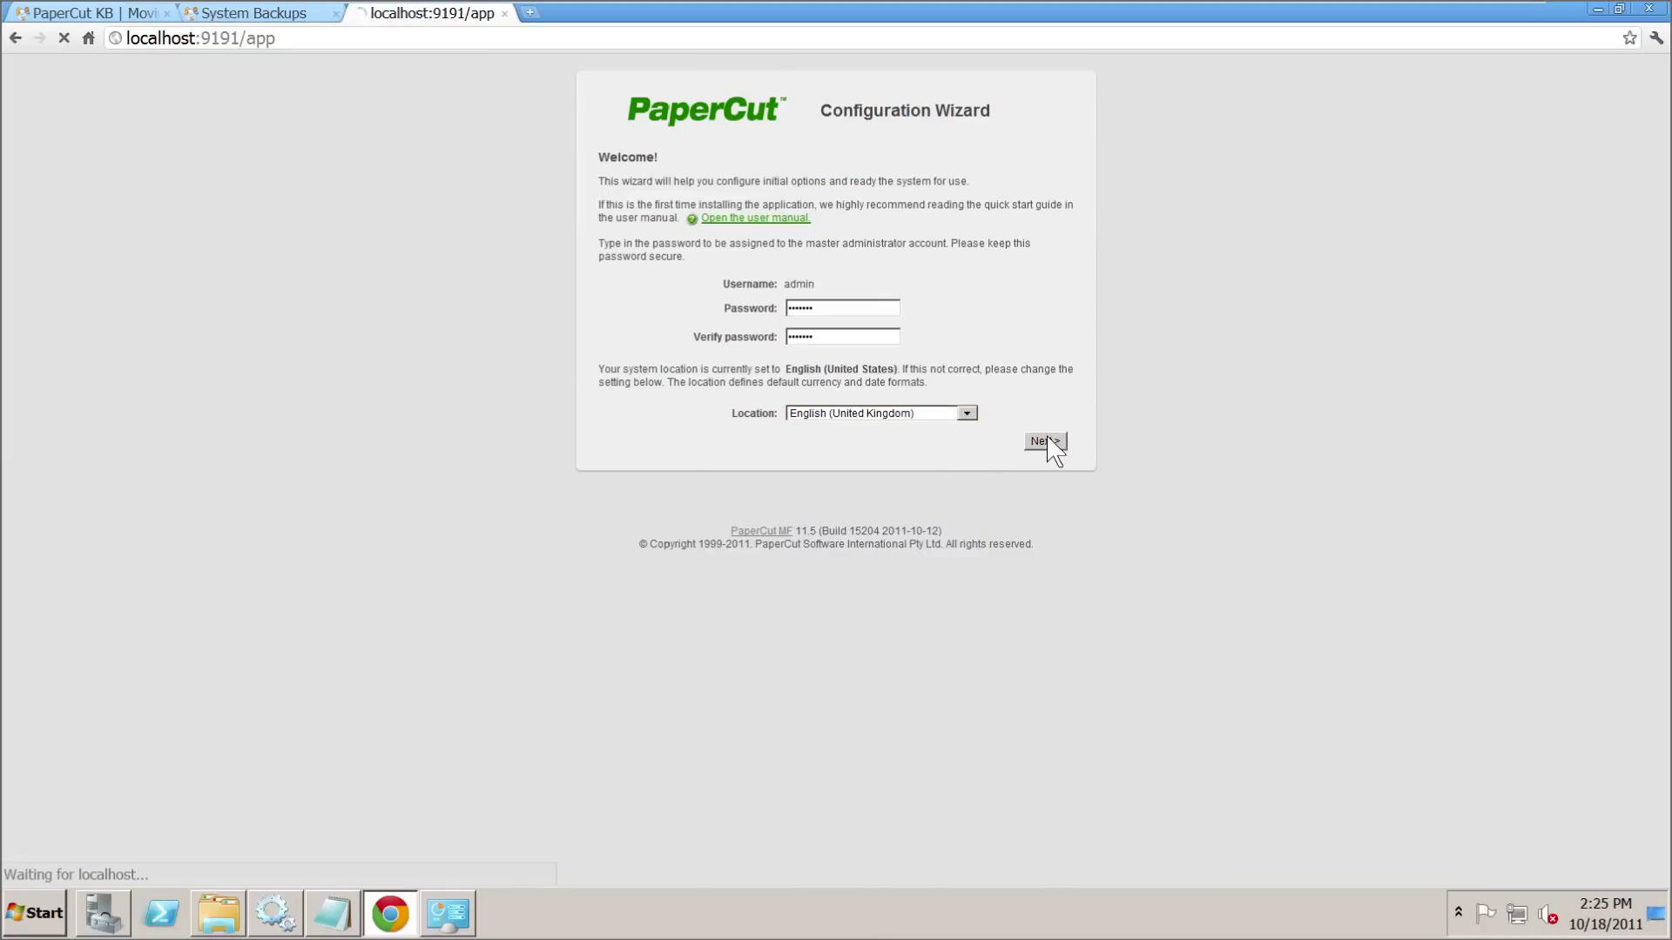
- Choose the Education organization type and a £10.00 default cost per page
{"action": "left_click", "coordinate": [628, 200]}
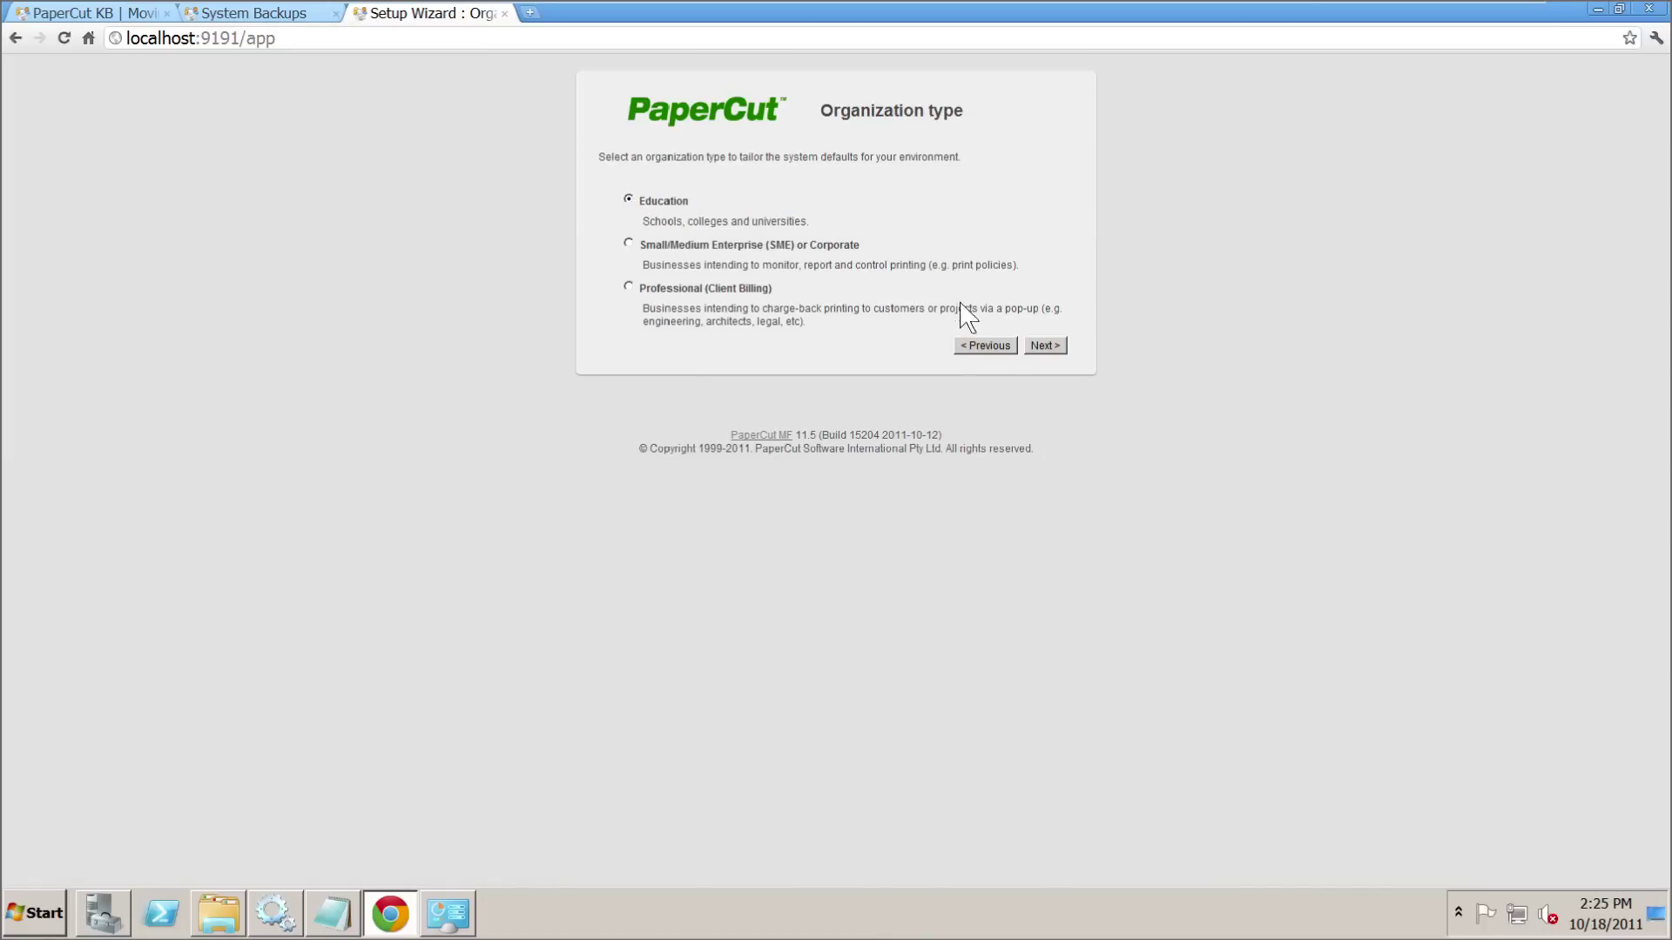
{"action": "left_click", "coordinate": [1045, 346]}
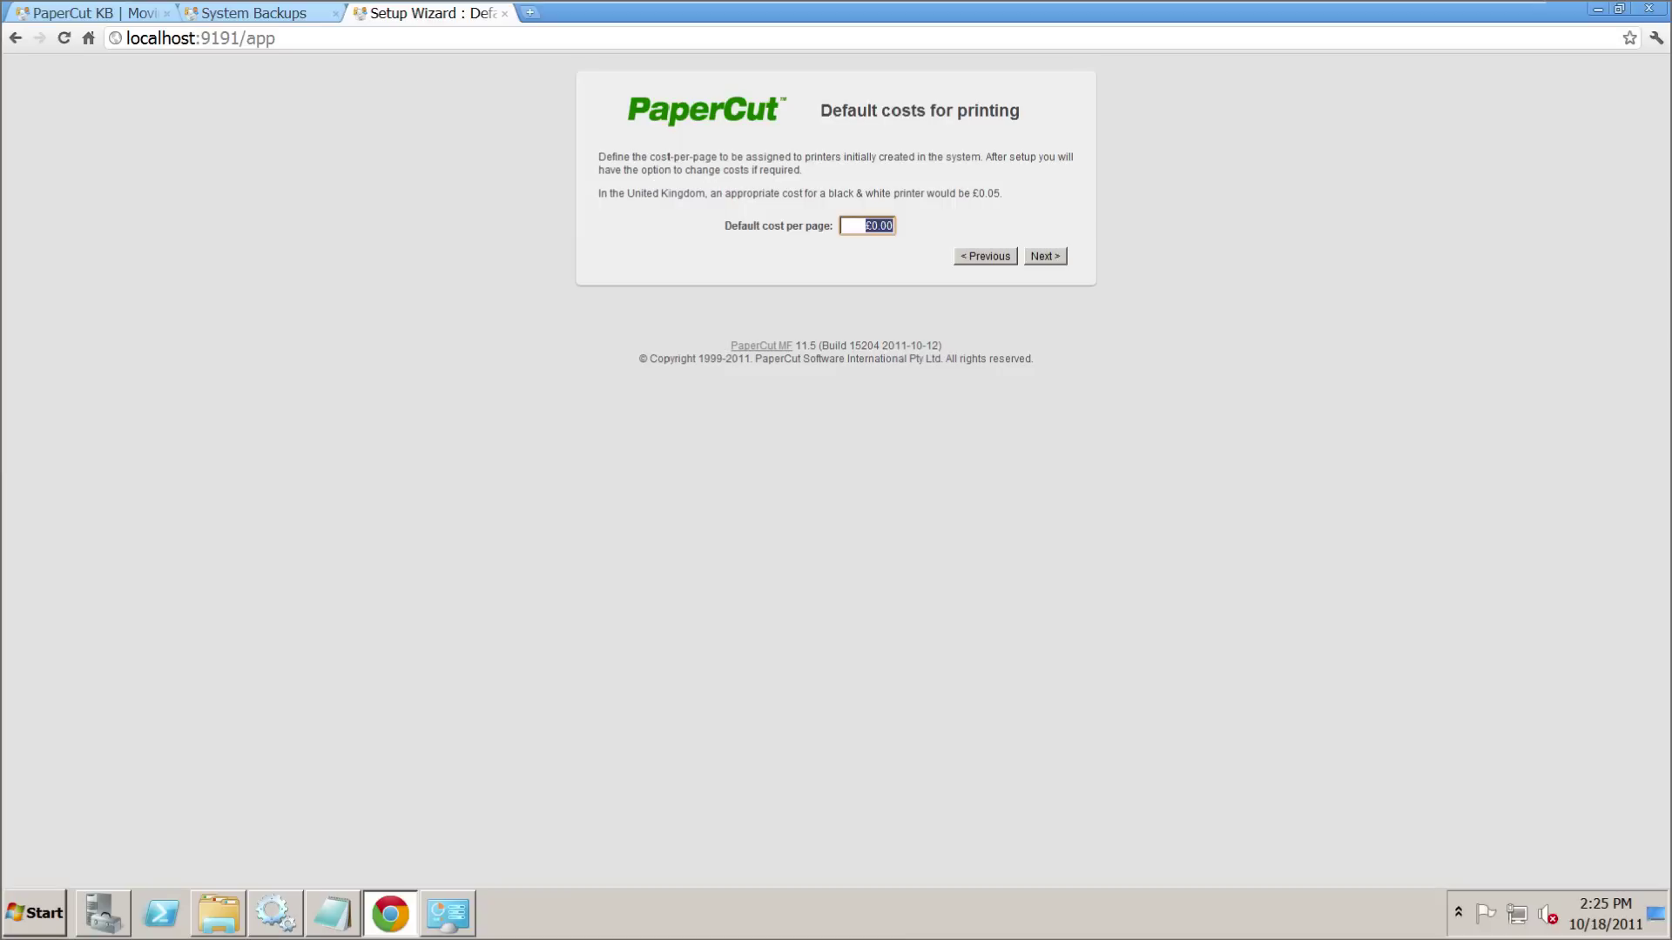
{"action": "left_click", "coordinate": [880, 226]}
{"action": "left_click_drag", "start_coordinate": [880, 226], "coordinate": [917, 244]}
{"action": "left_click", "coordinate": [1045, 256]}
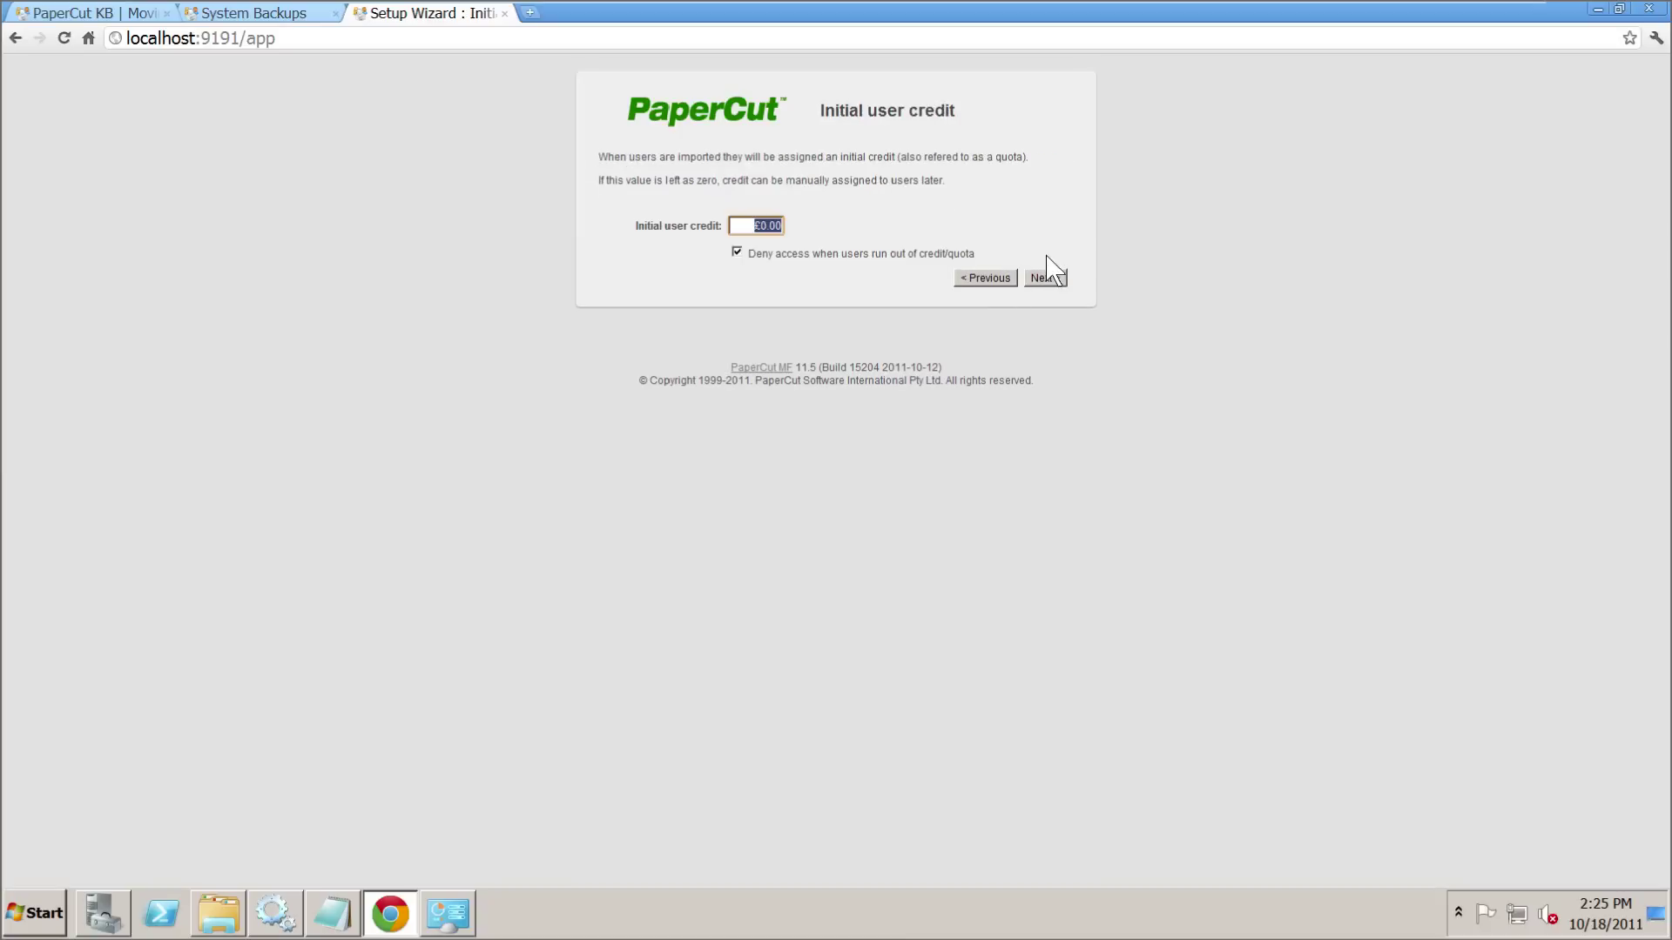
- Give users £100.00 initial credit, import all users, and finish the wizard
{"action": "type", "text": "100"}
{"action": "left_click", "coordinate": [1049, 279]}
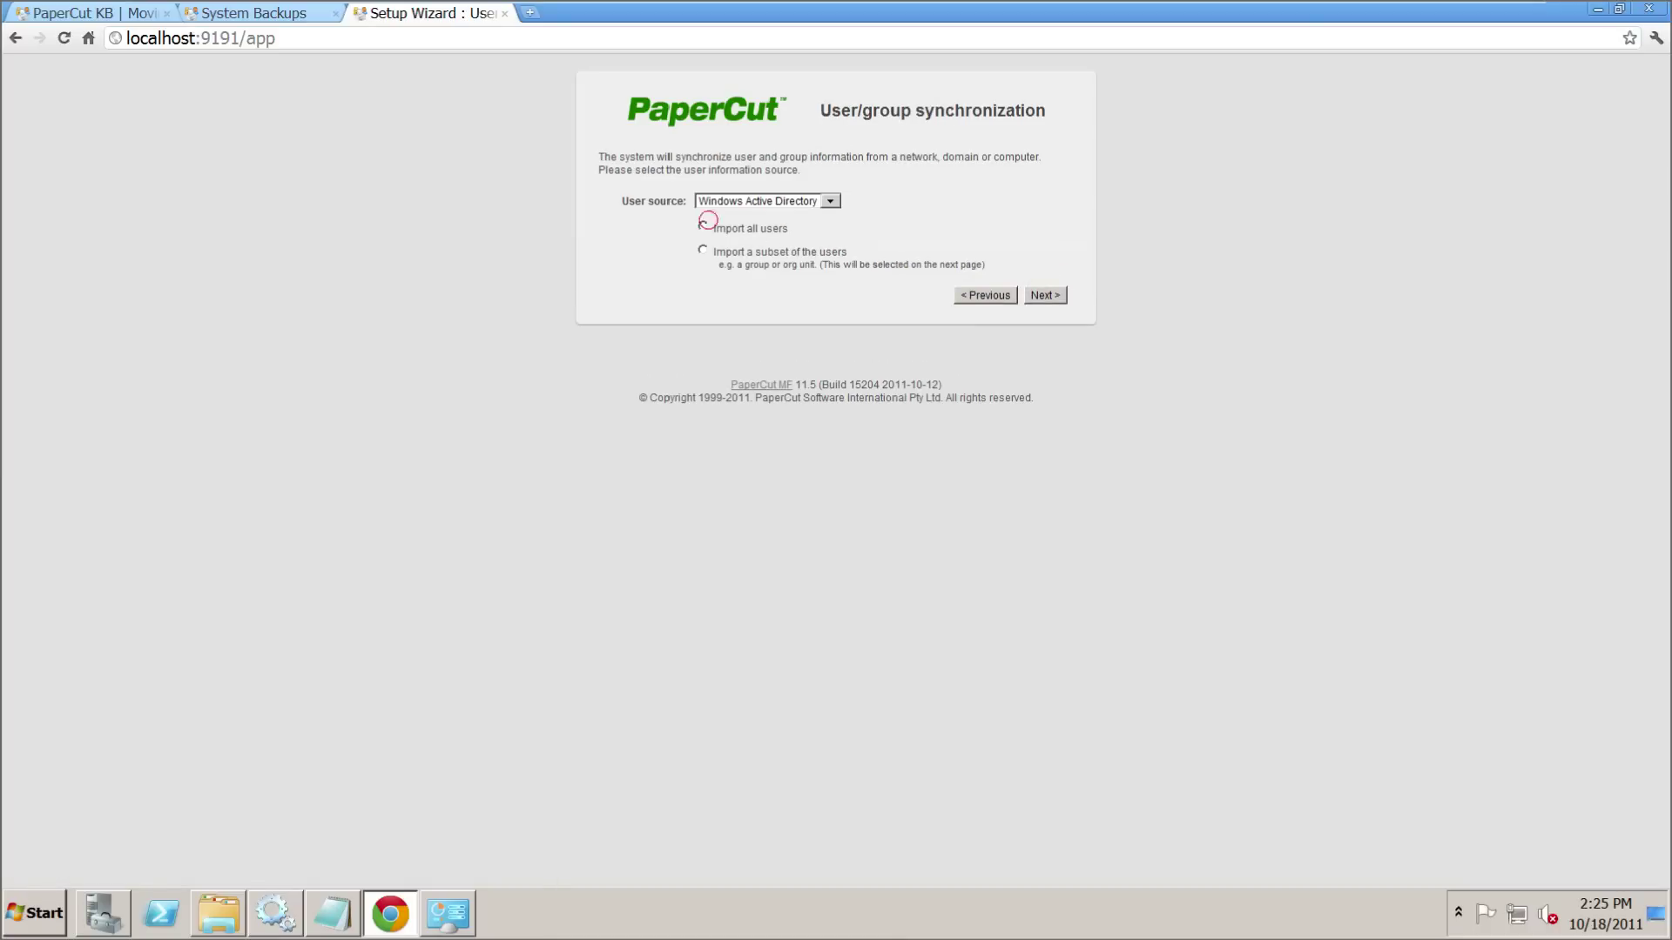
{"action": "left_click", "coordinate": [703, 227]}
{"action": "left_click", "coordinate": [1049, 296]}
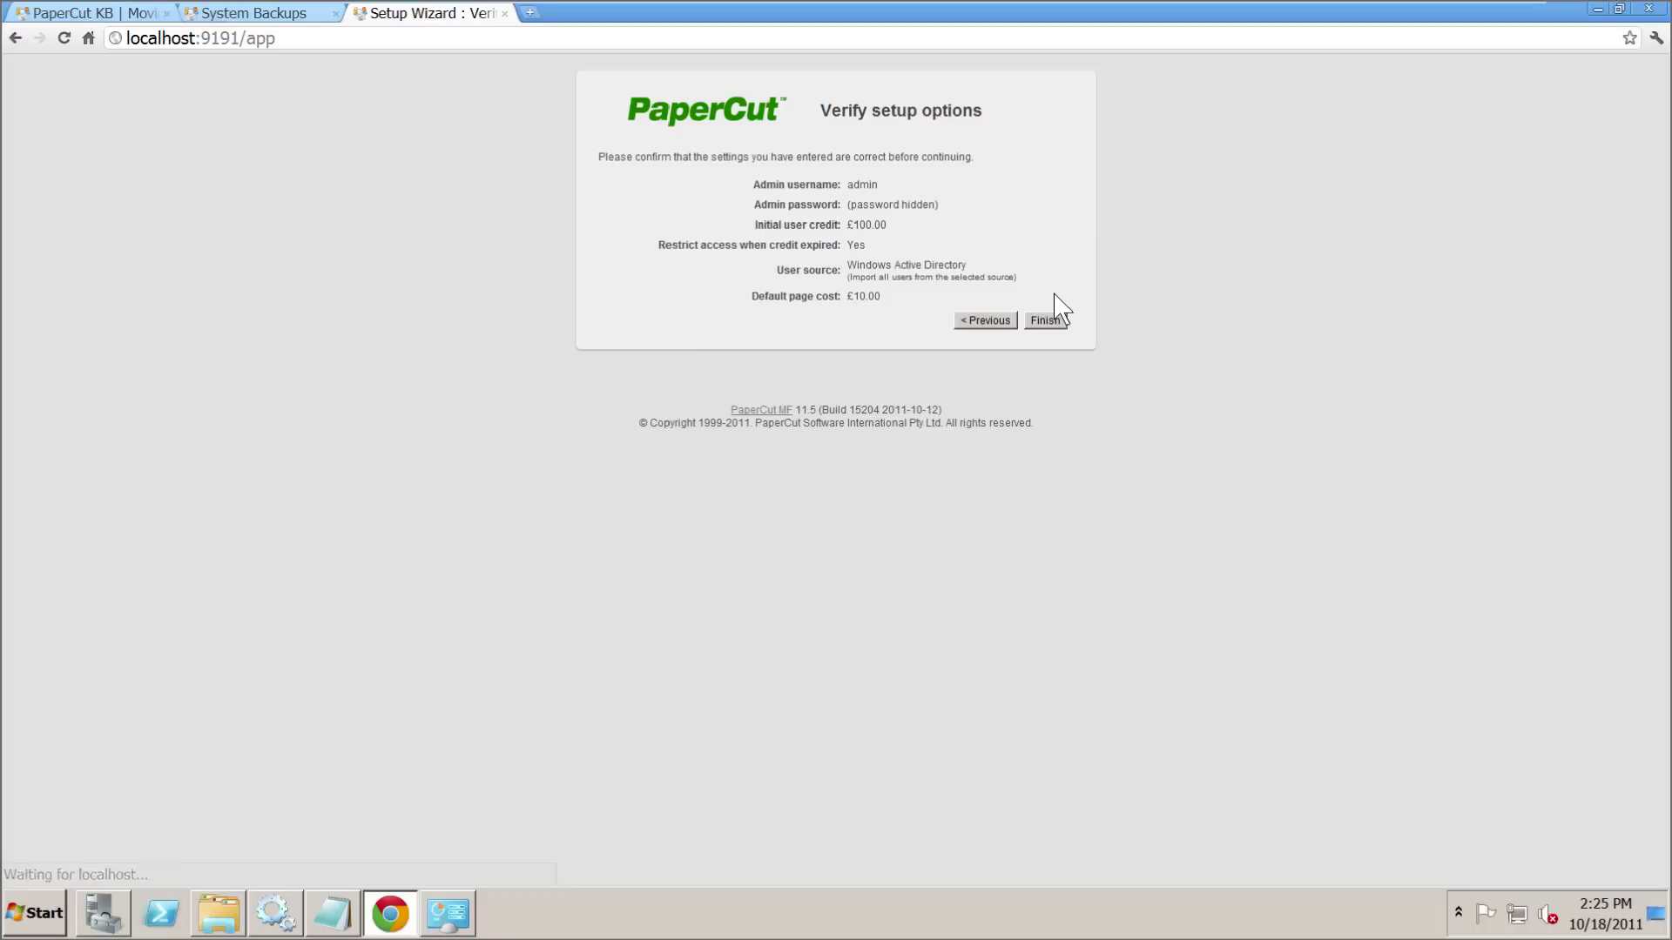
{"action": "left_click", "coordinate": [1044, 320]}
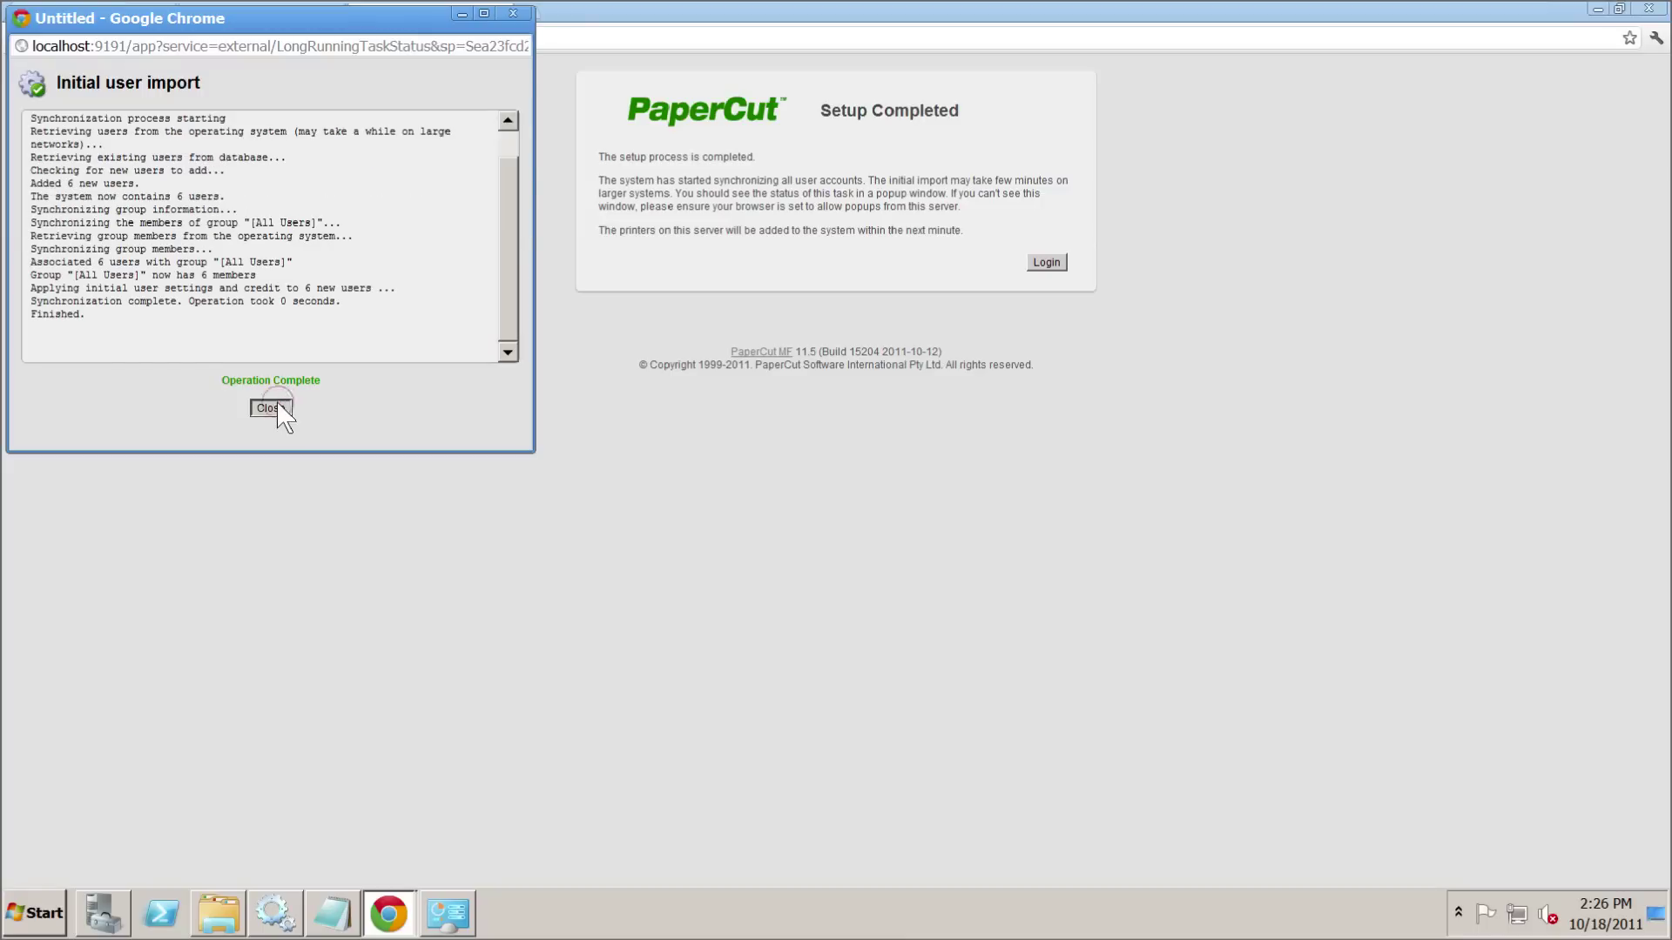
{"action": "left_click", "coordinate": [272, 407]}
- Log in to PaperCut MF and review the 18 printers, shared accounts and 6 users
{"action": "left_click", "coordinate": [1050, 264]}
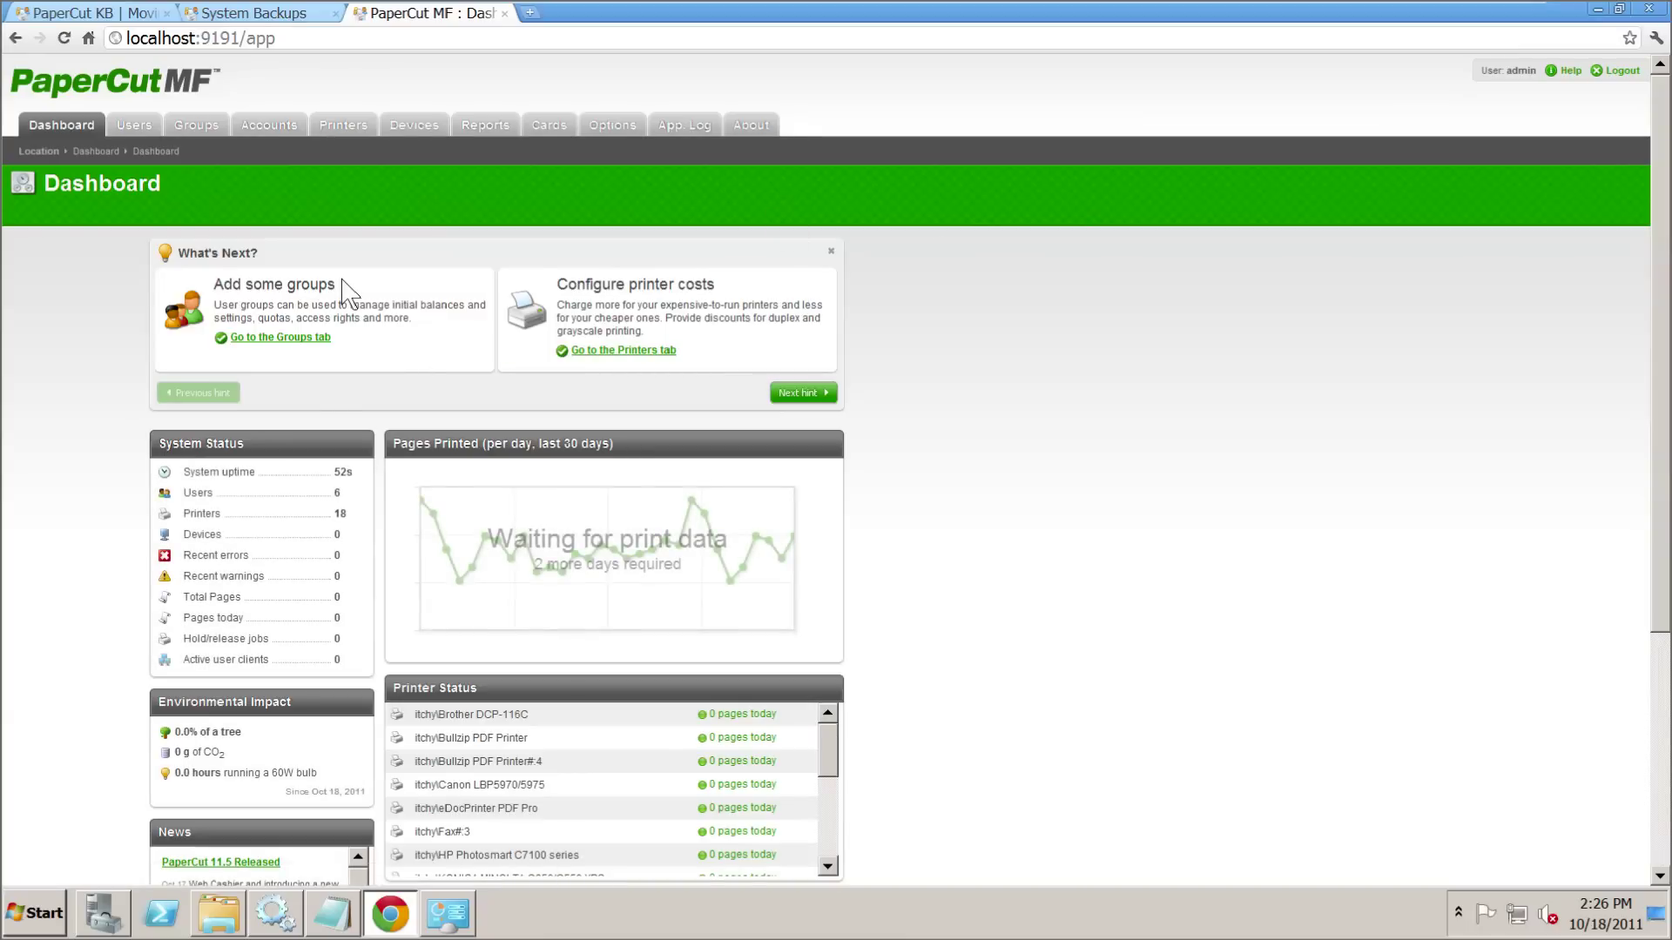
{"action": "left_click", "coordinate": [342, 128]}
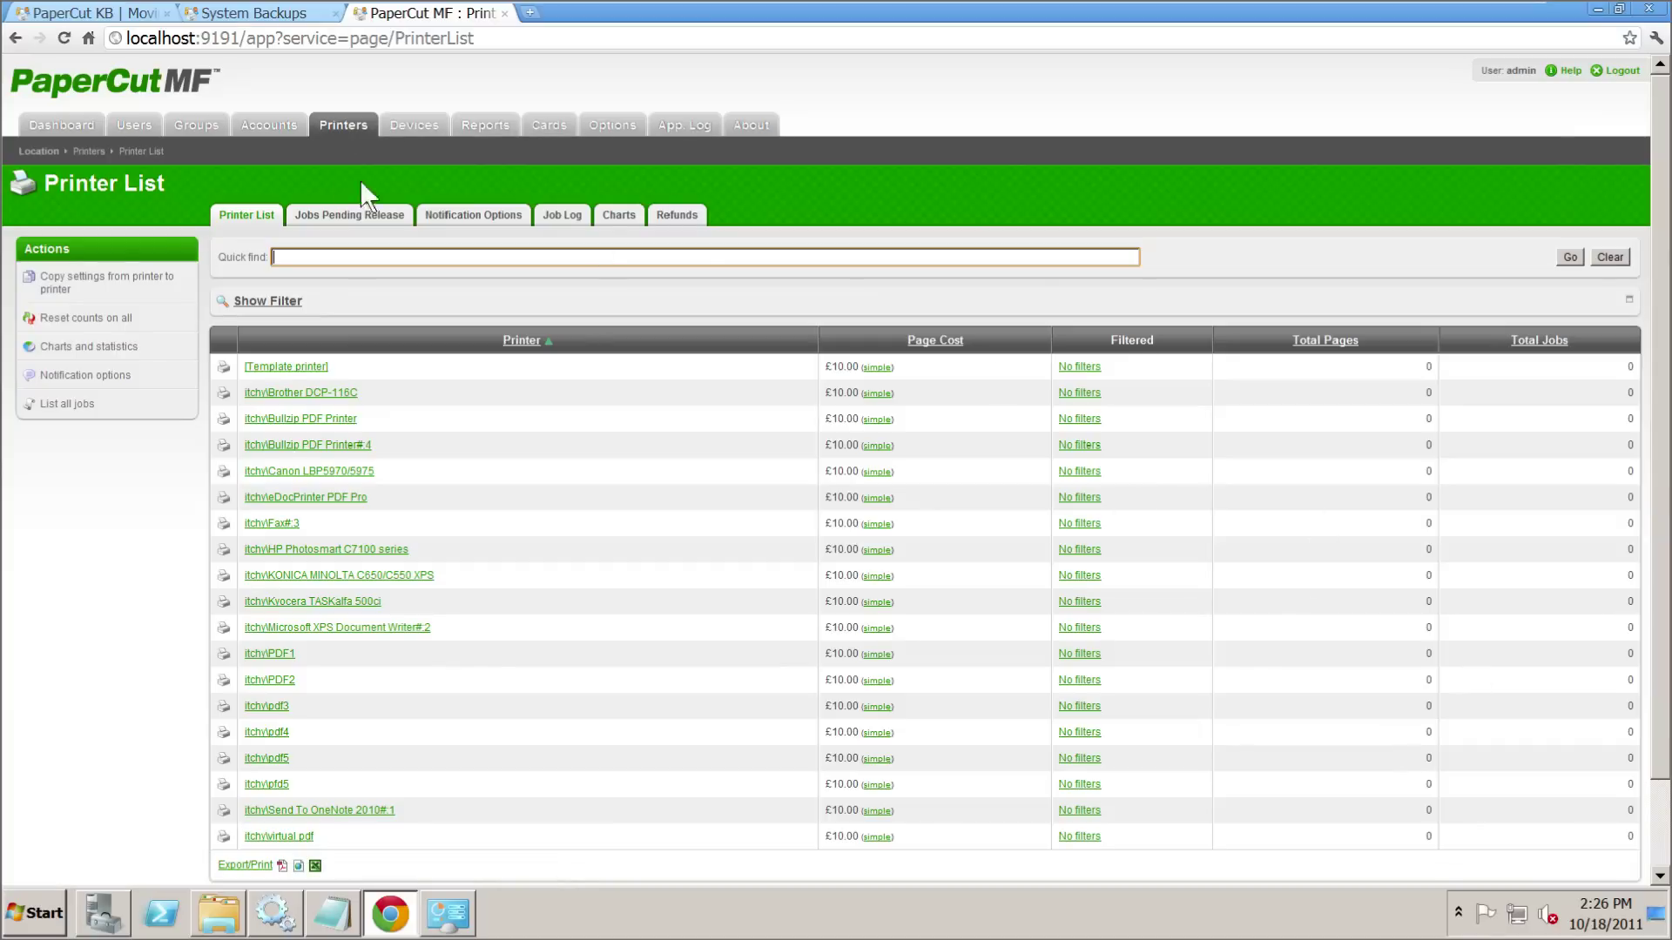
{"action": "left_click", "coordinate": [276, 129]}
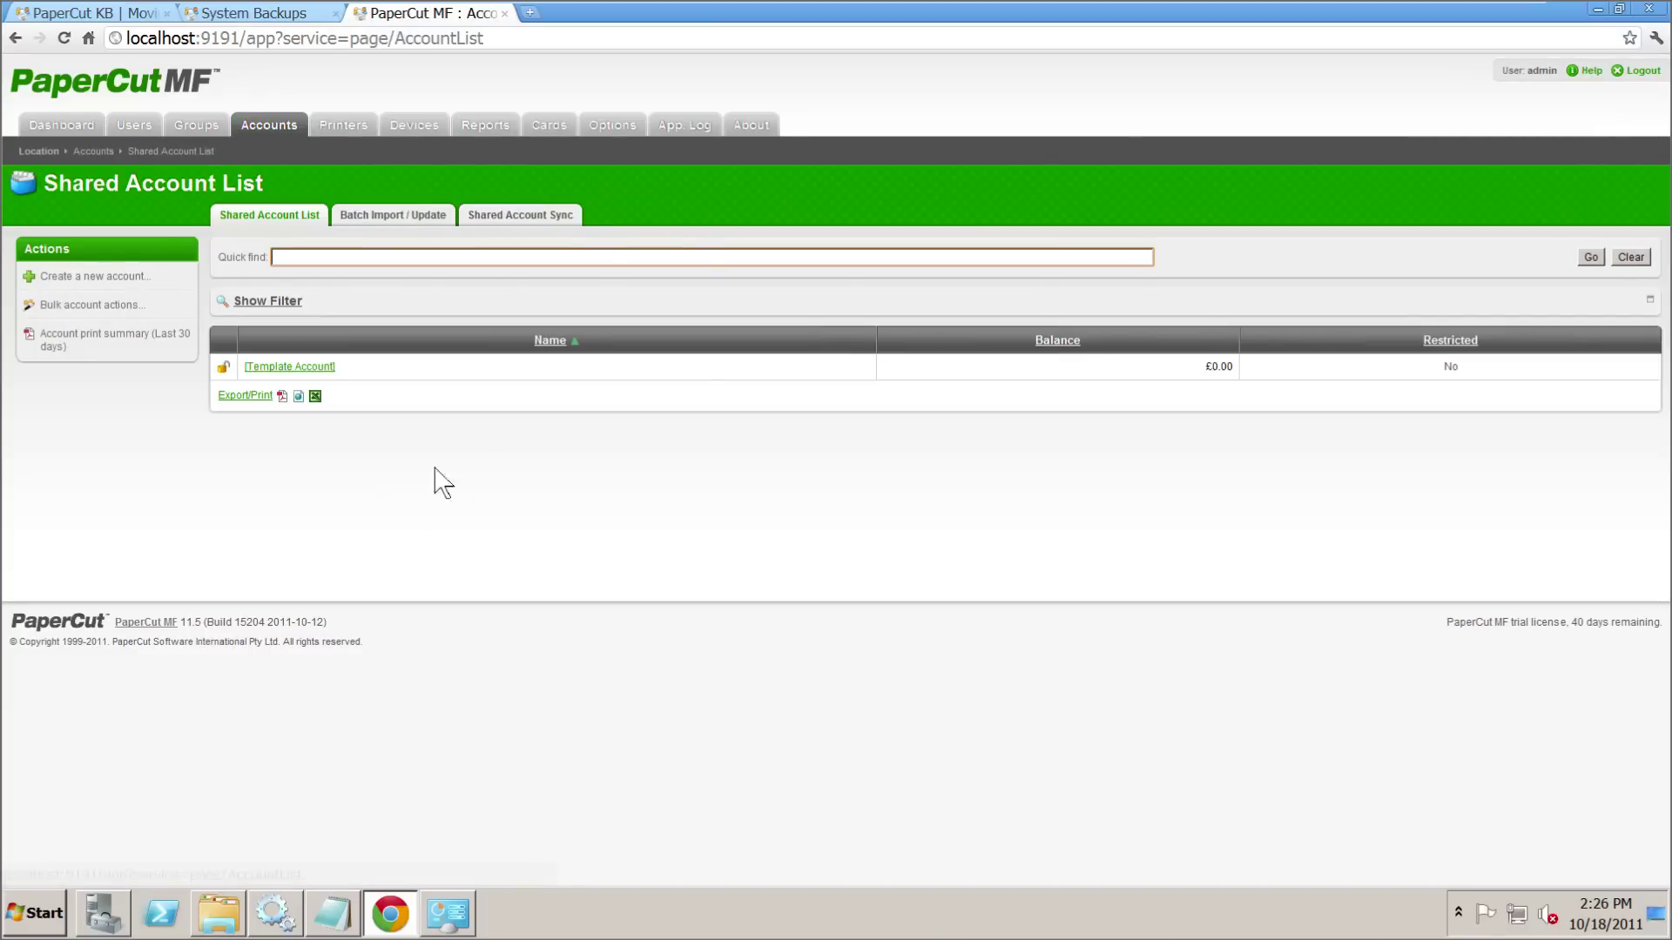
{"action": "left_click", "coordinate": [139, 127]}
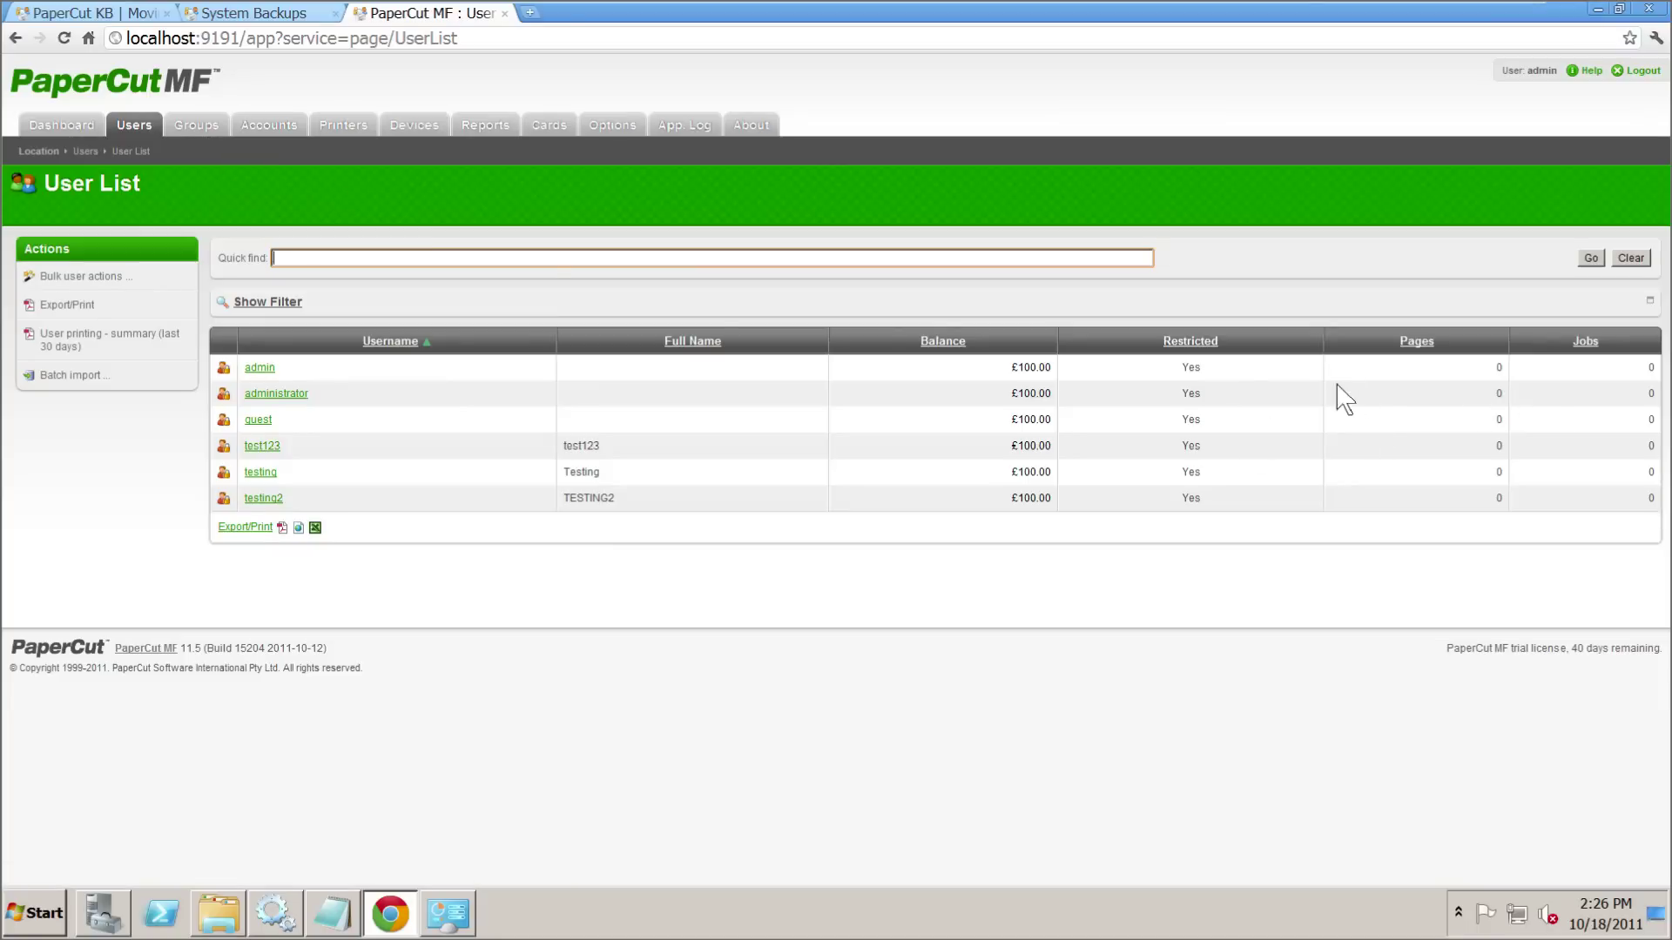
{"action": "left_click", "coordinate": [1507, 375]}
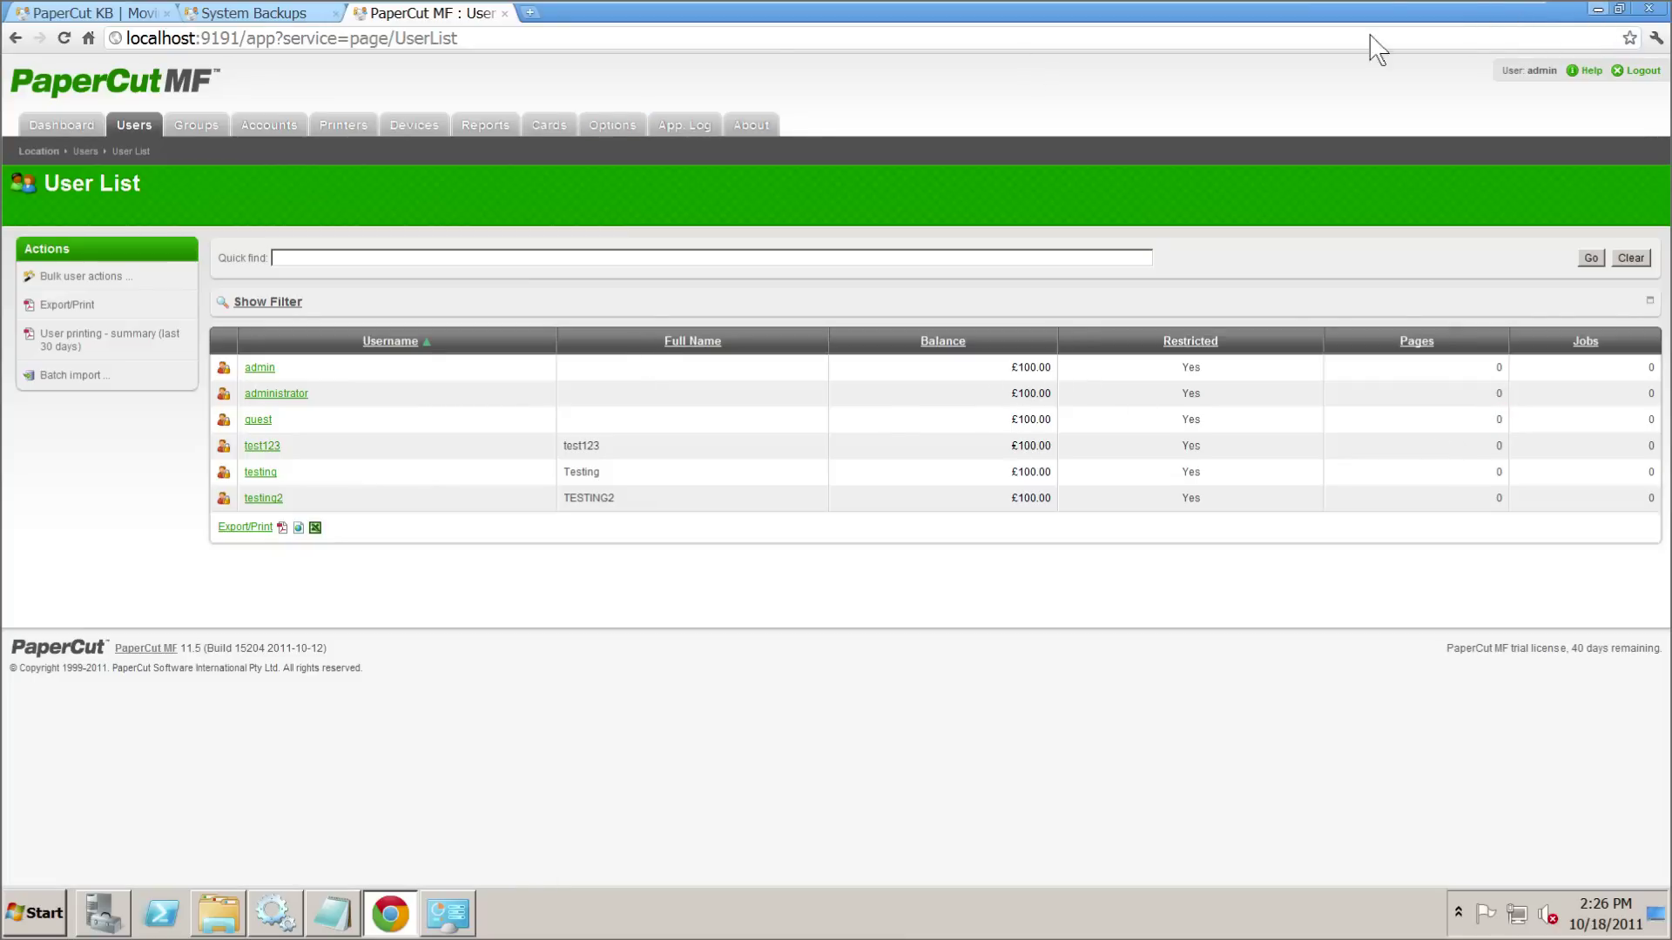
- Read the KB article, then the System Backups manual's db-tools init-db and import-db restore steps
{"action": "left_click", "coordinate": [178, 13]}
{"action": "scroll", "coordinate": [797, 501], "scroll_direction": "down", "scroll_amount": 4}
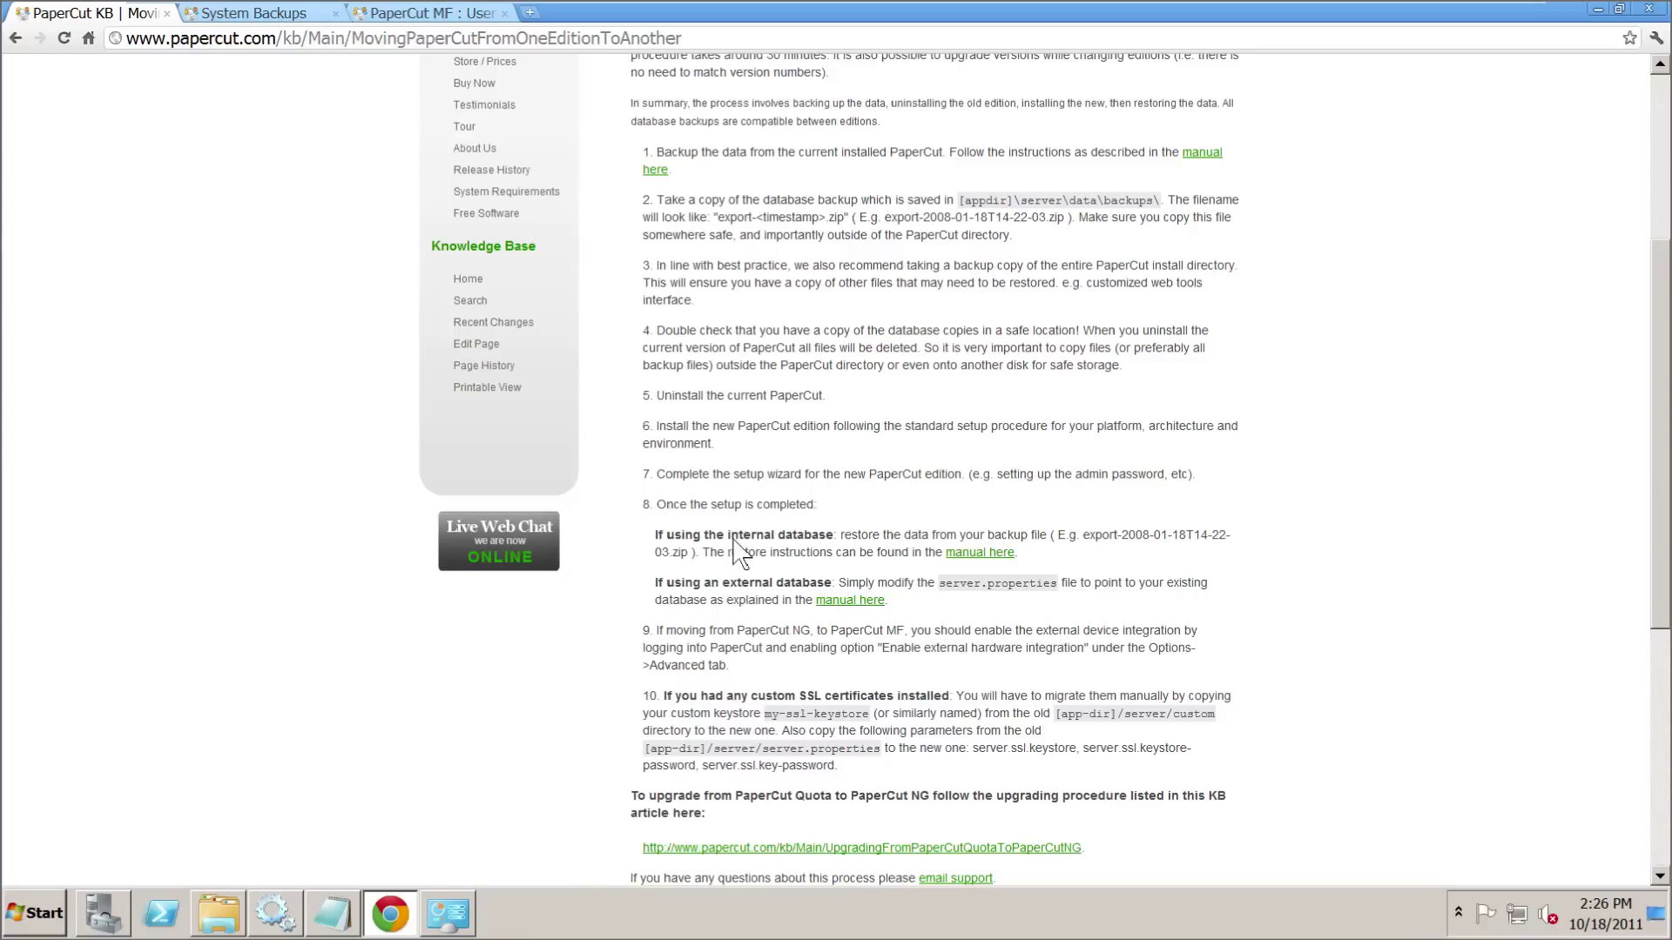
{"action": "left_click", "coordinate": [258, 14]}
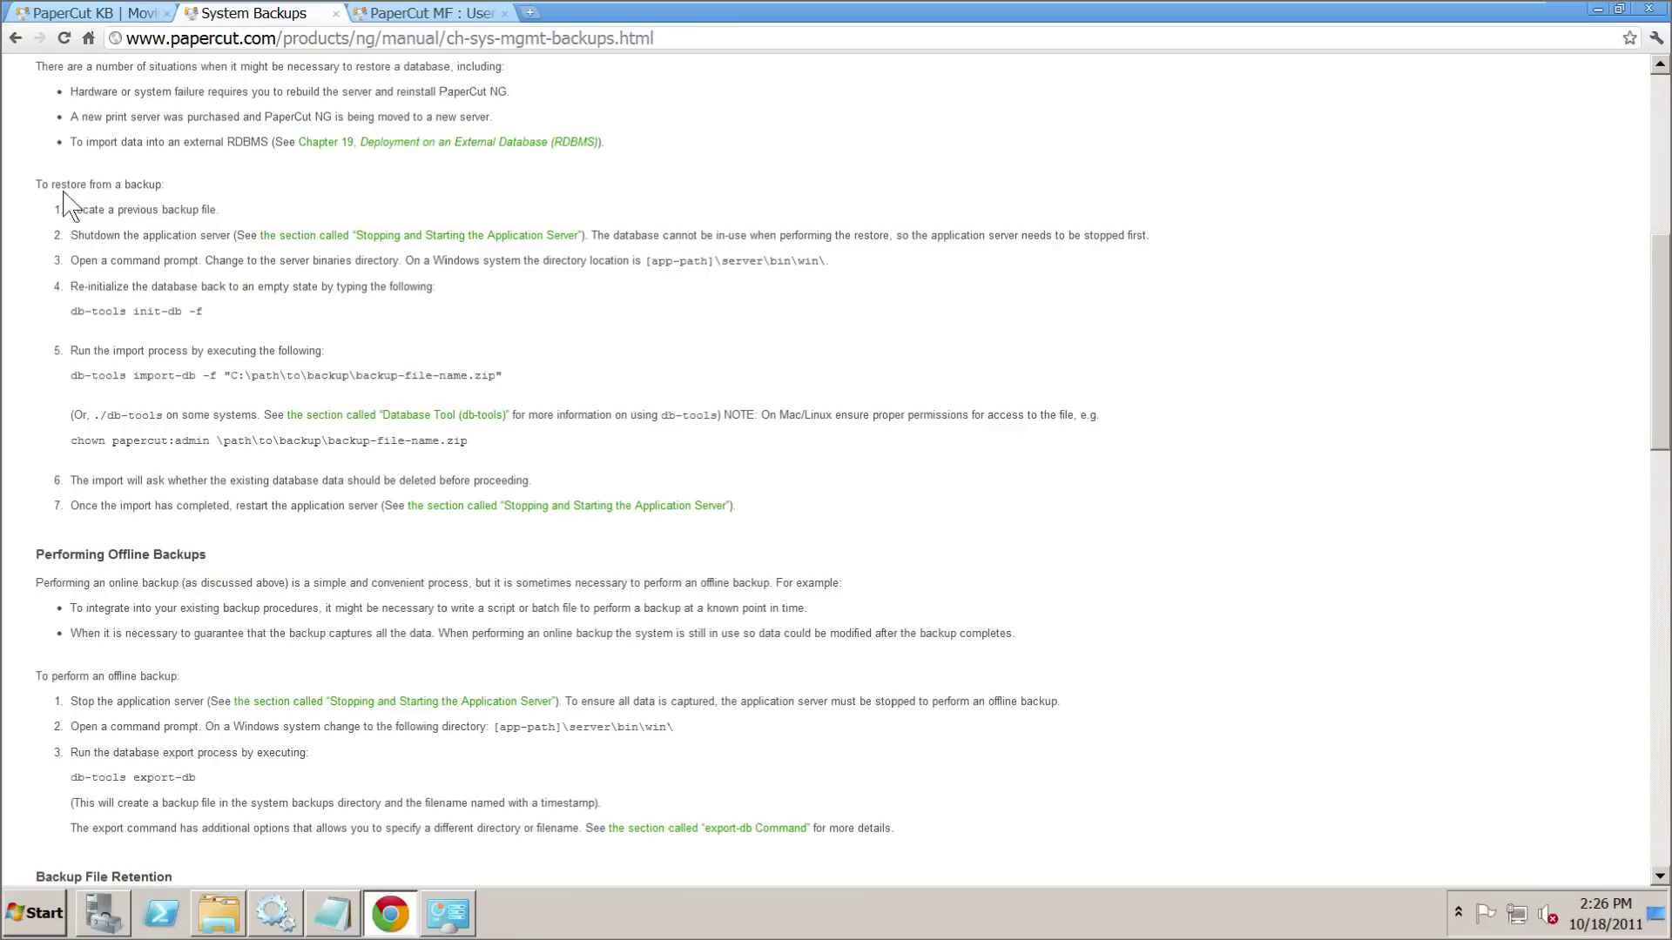
{"action": "left_click_drag", "start_coordinate": [35, 184], "coordinate": [831, 510]}
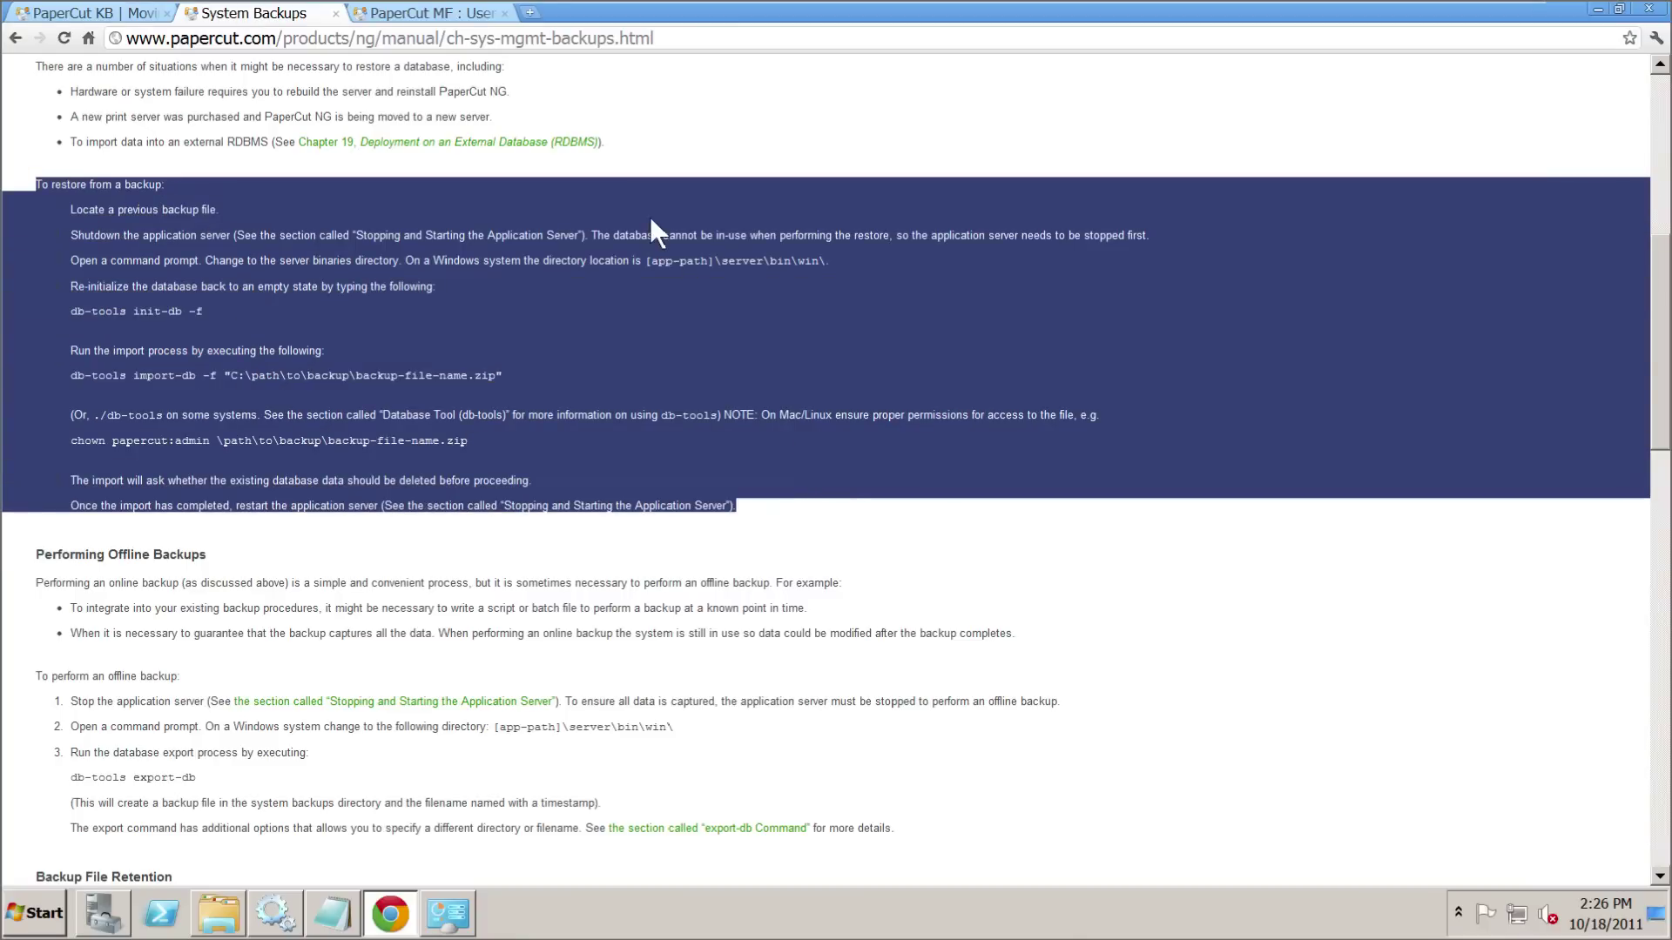
{"action": "left_click", "coordinate": [651, 222]}
- Stop the PaperCut Application Server service in Services, then return to the backup manual page
{"action": "left_click", "coordinate": [281, 912]}
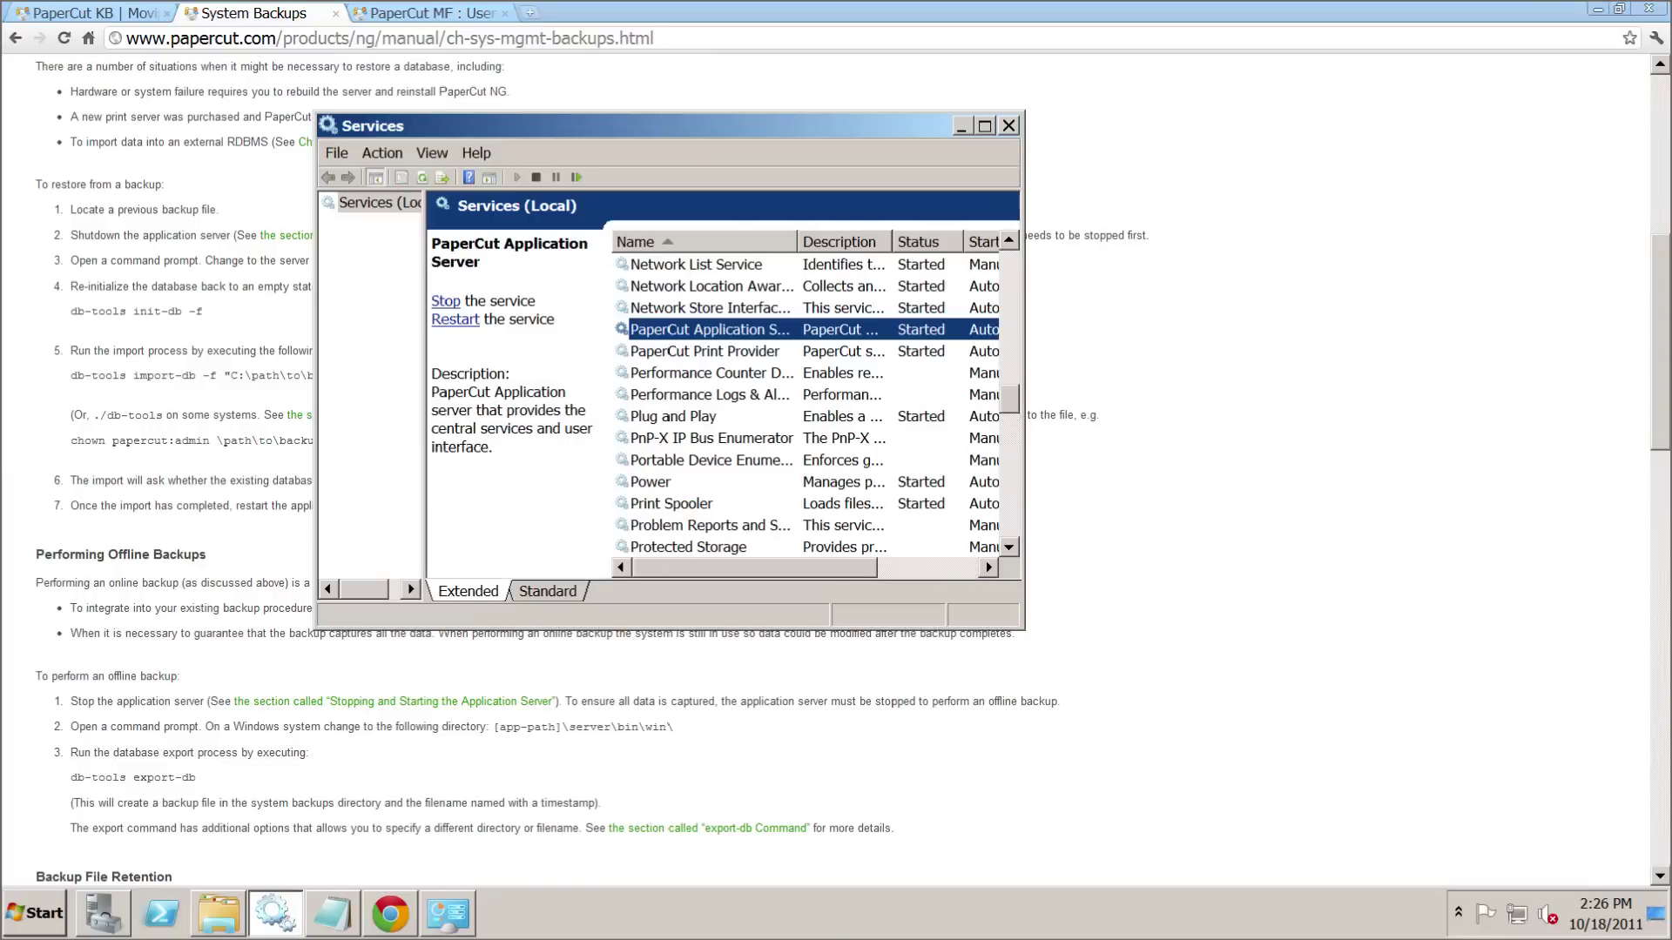
{"action": "left_click", "coordinate": [724, 352]}
{"action": "left_click", "coordinate": [718, 332]}
{"action": "right_click", "coordinate": [718, 336]}
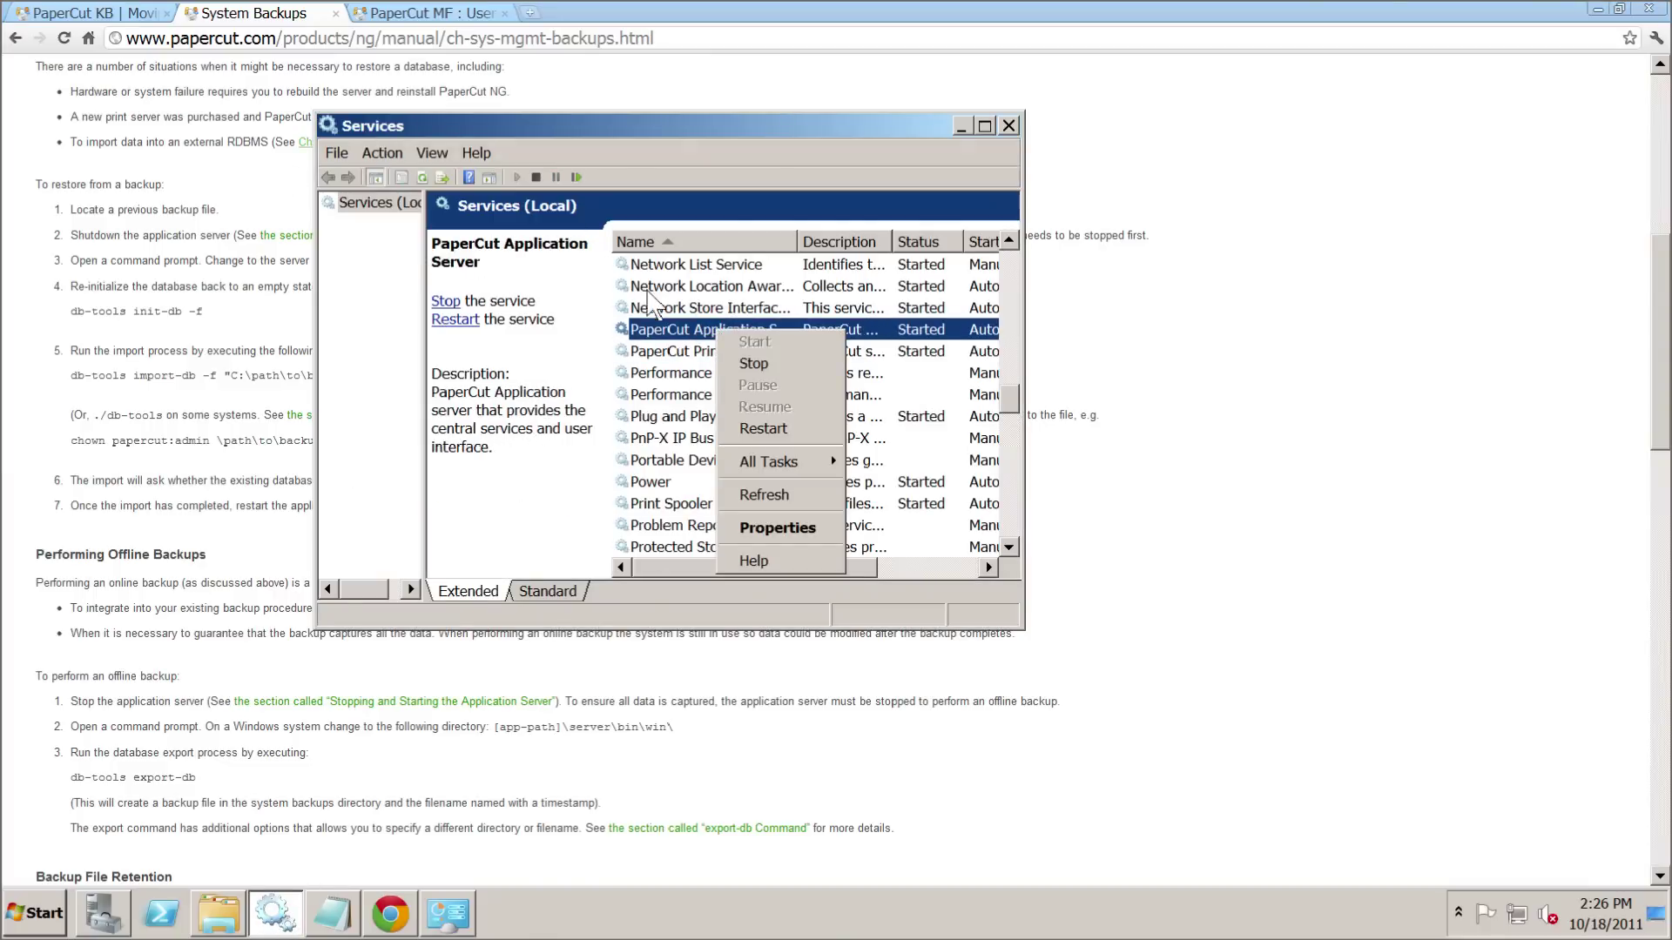
{"action": "left_click", "coordinate": [765, 363]}
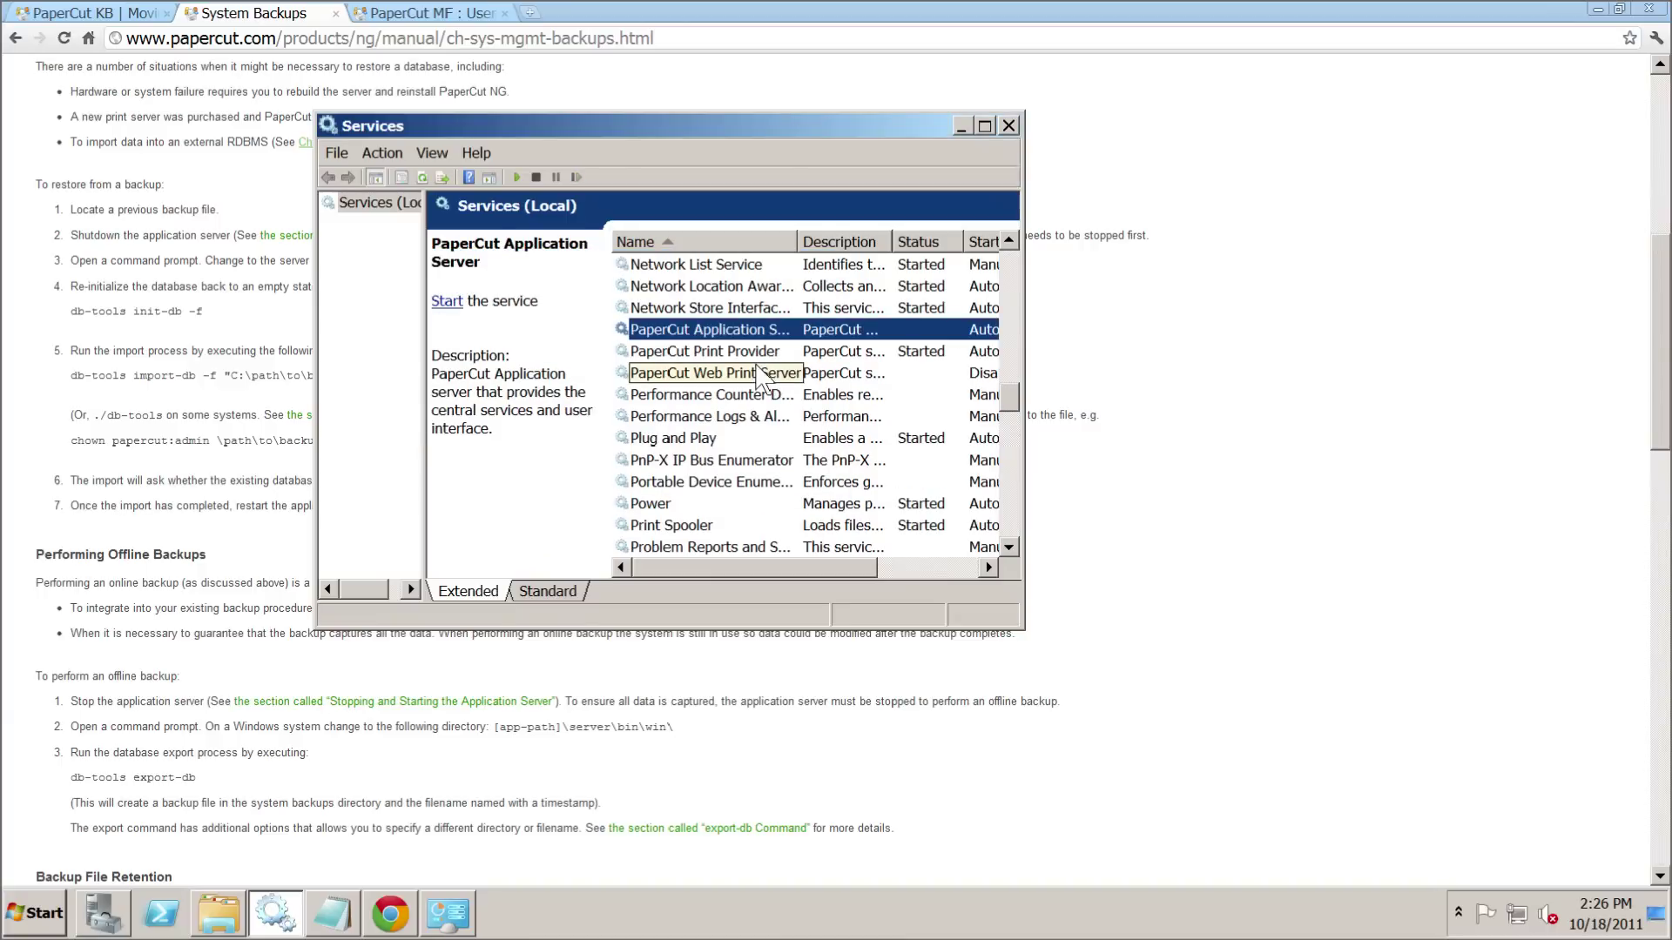
{"action": "left_click", "coordinate": [1189, 440]}
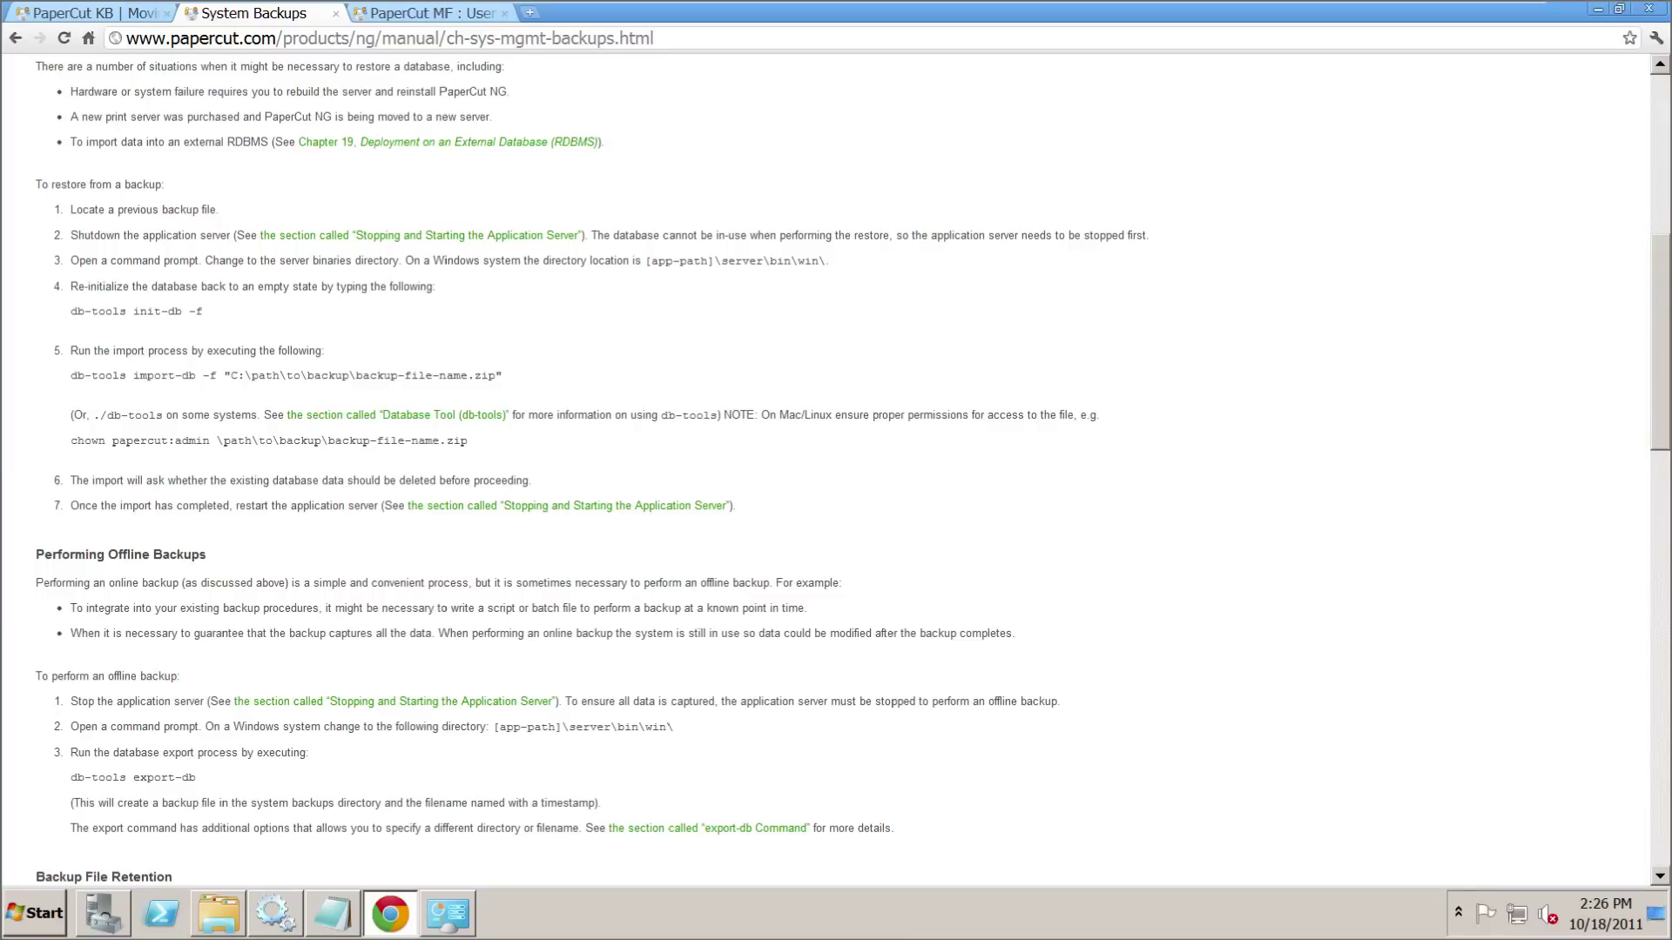
{"action": "left_click_drag", "start_coordinate": [402, 261], "coordinate": [820, 261]}
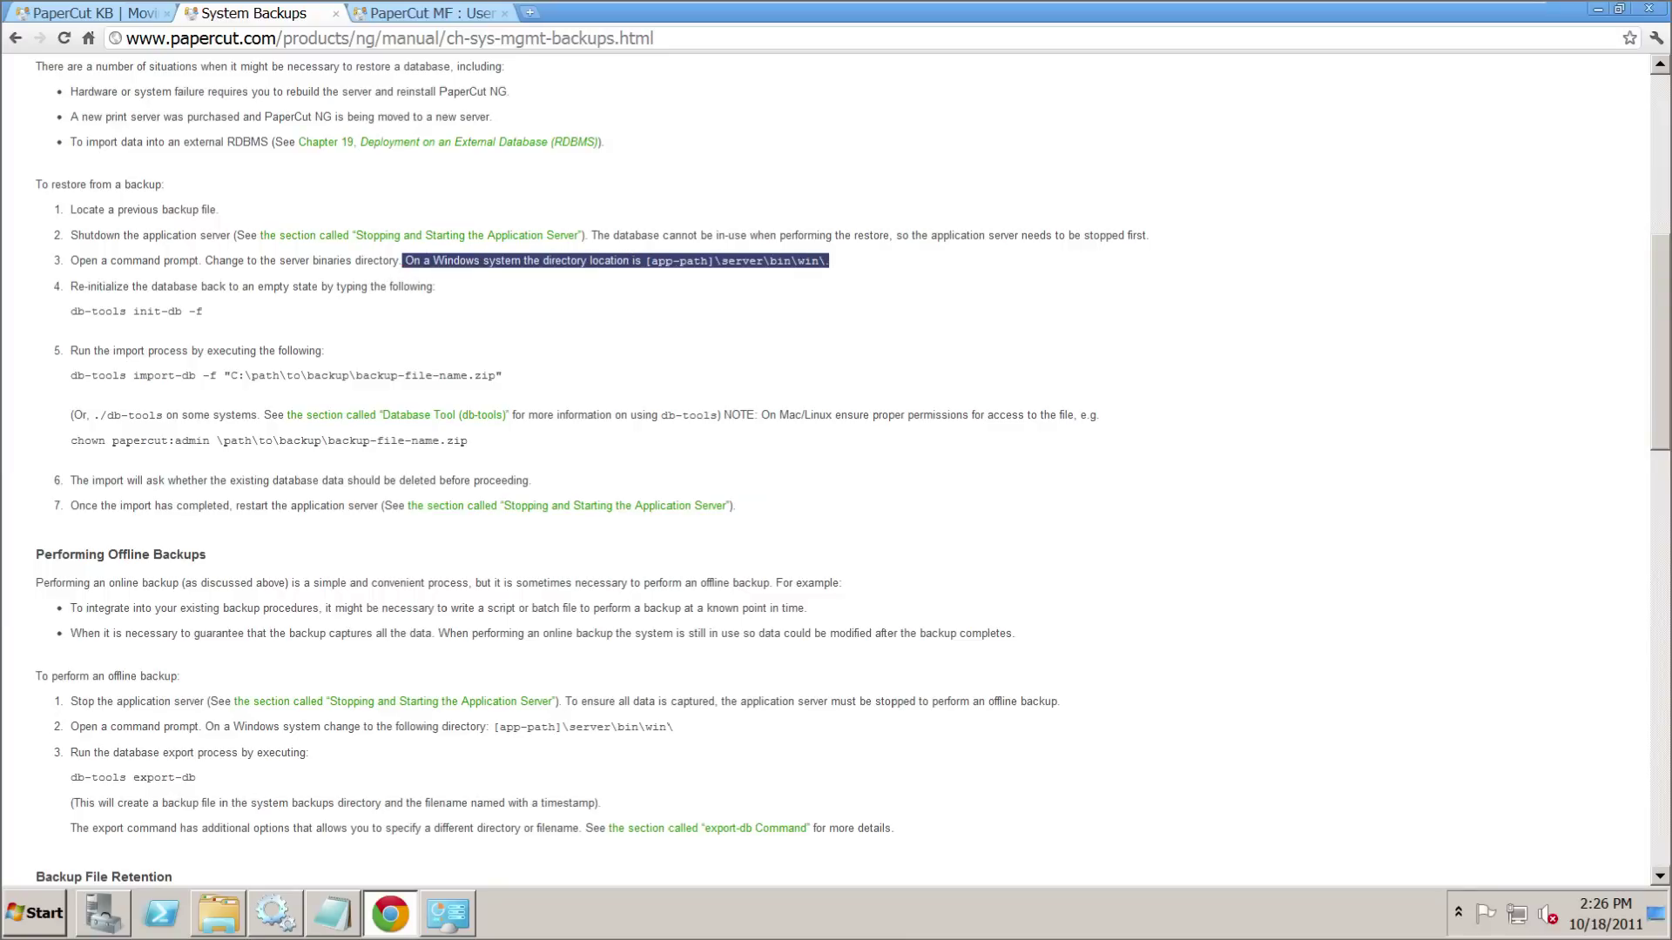
- Copy the PaperCut server\bin\win path from the prepared notes in Notepad
{"action": "left_click", "coordinate": [812, 276]}
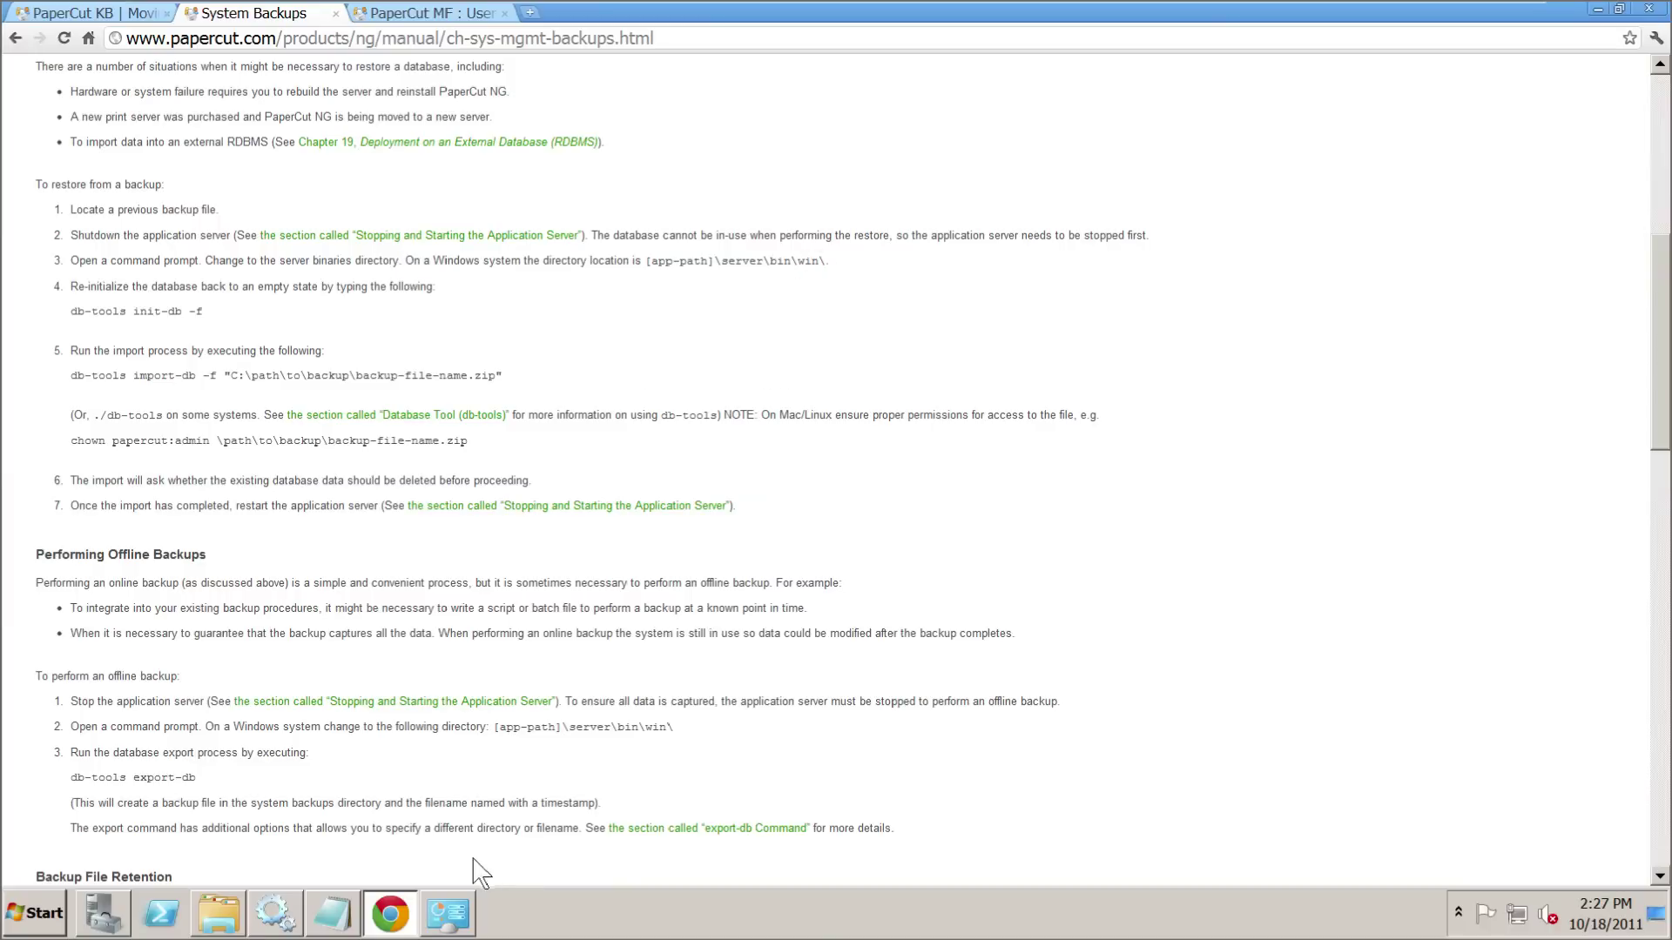
{"action": "left_click", "coordinate": [351, 916]}
{"action": "left_click", "coordinate": [938, 106]}
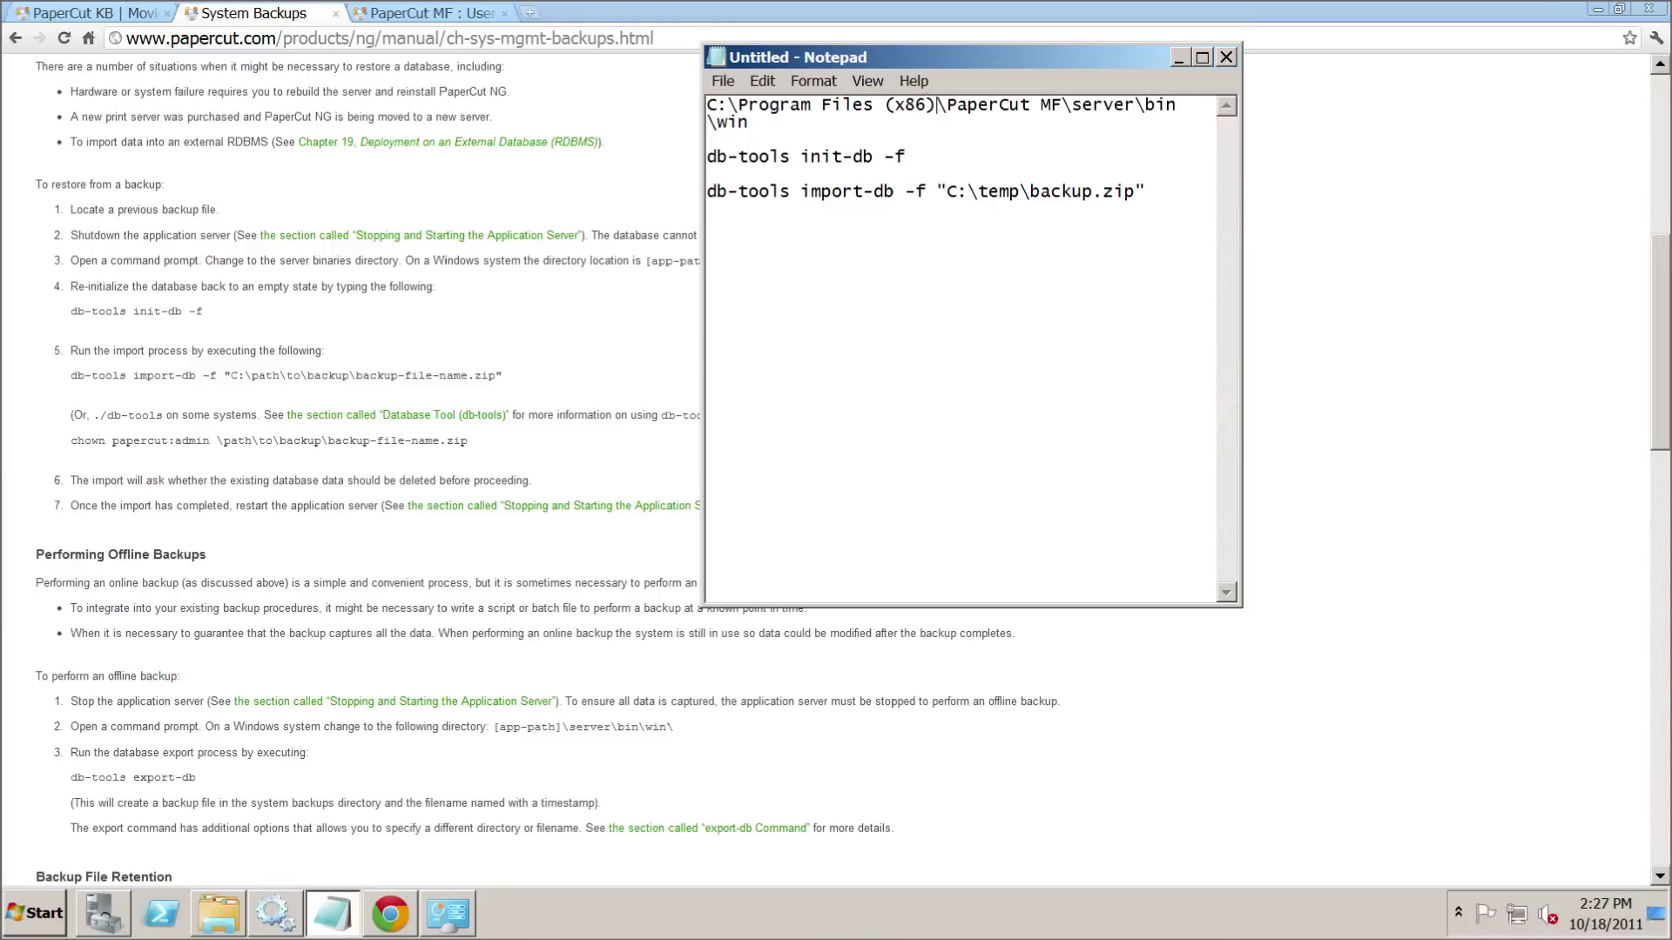
{"action": "left_click_drag", "start_coordinate": [782, 121], "coordinate": [730, 104]}
{"action": "right_click", "coordinate": [730, 105]}
{"action": "left_click", "coordinate": [862, 164]}
- Launch Command Prompt as administrator from the Start menu
{"action": "left_click", "coordinate": [91, 788]}
{"action": "left_click", "coordinate": [37, 911]}
{"action": "right_click", "coordinate": [144, 440]}
{"action": "left_click", "coordinate": [213, 477]}
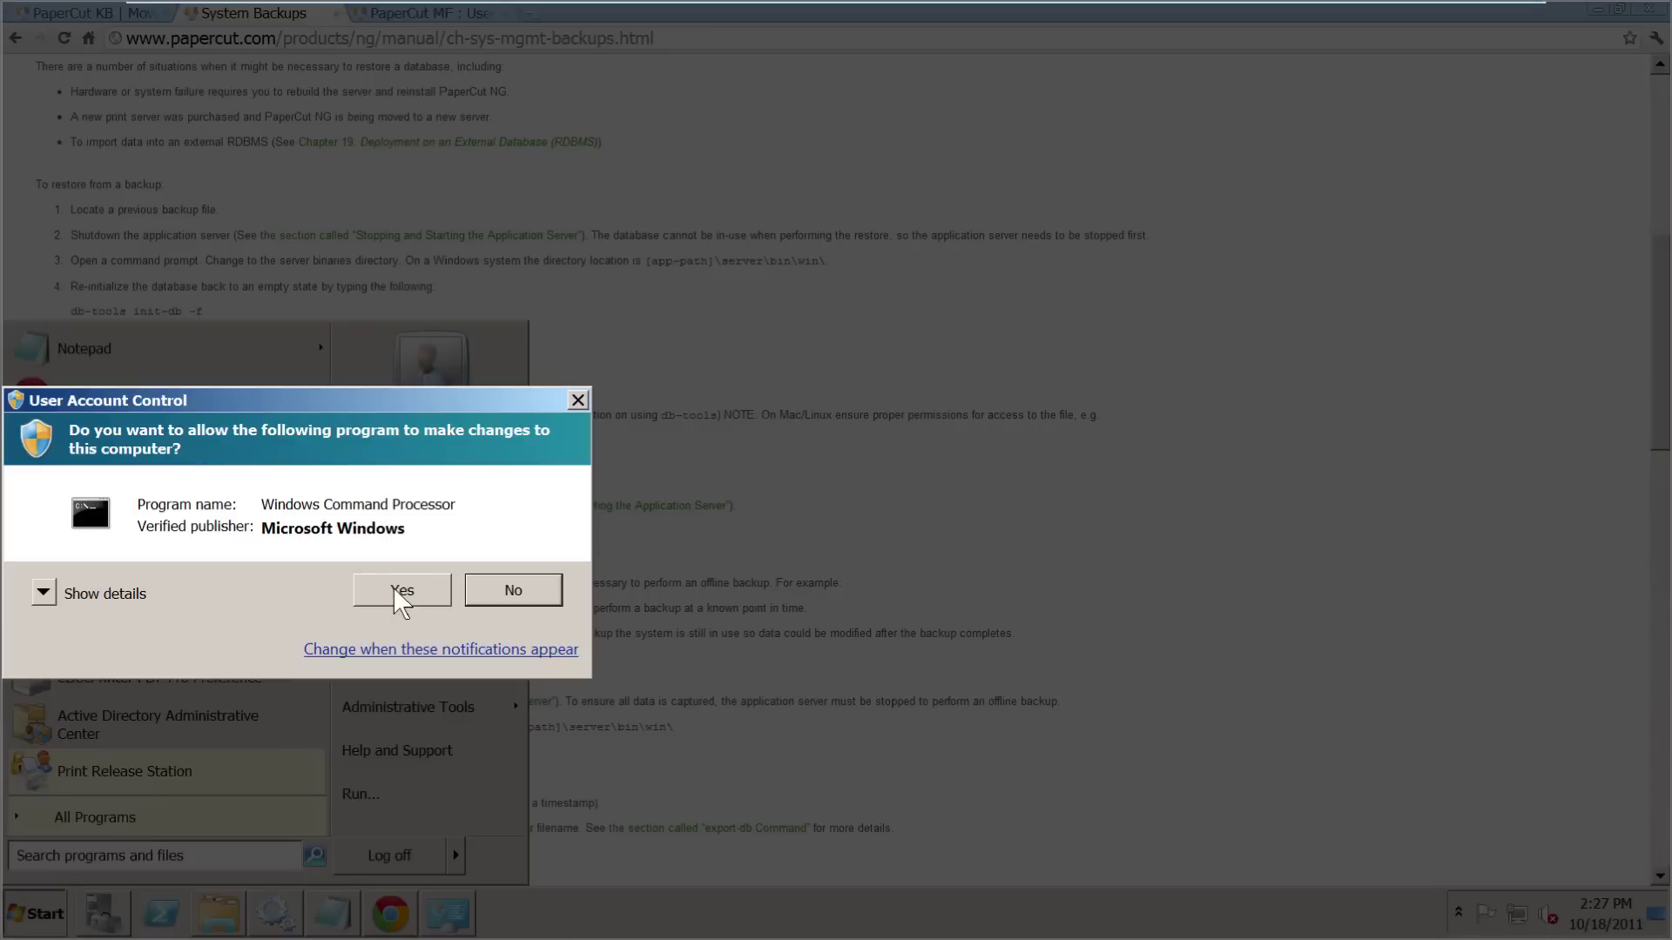
- Approve admin rights and change directory to the pasted server\bin\win path
{"action": "left_click", "coordinate": [397, 591]}
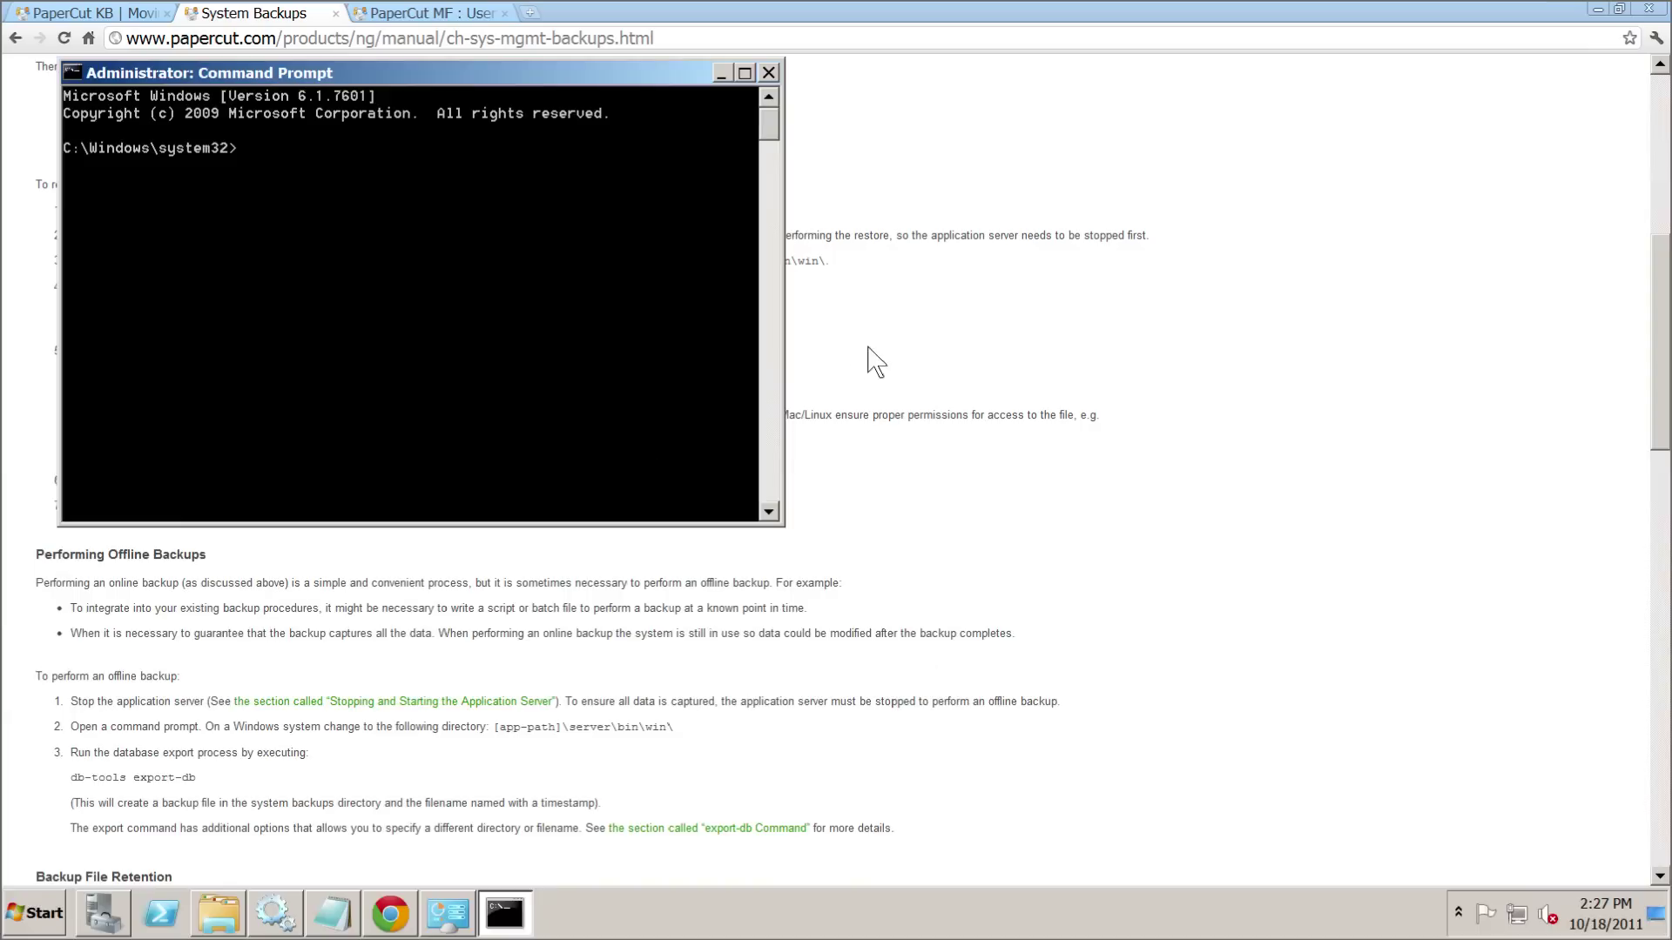
{"action": "type", "text": "CD"}
{"action": "right_click", "coordinate": [489, 287]}
{"action": "left_click", "coordinate": [542, 350]}
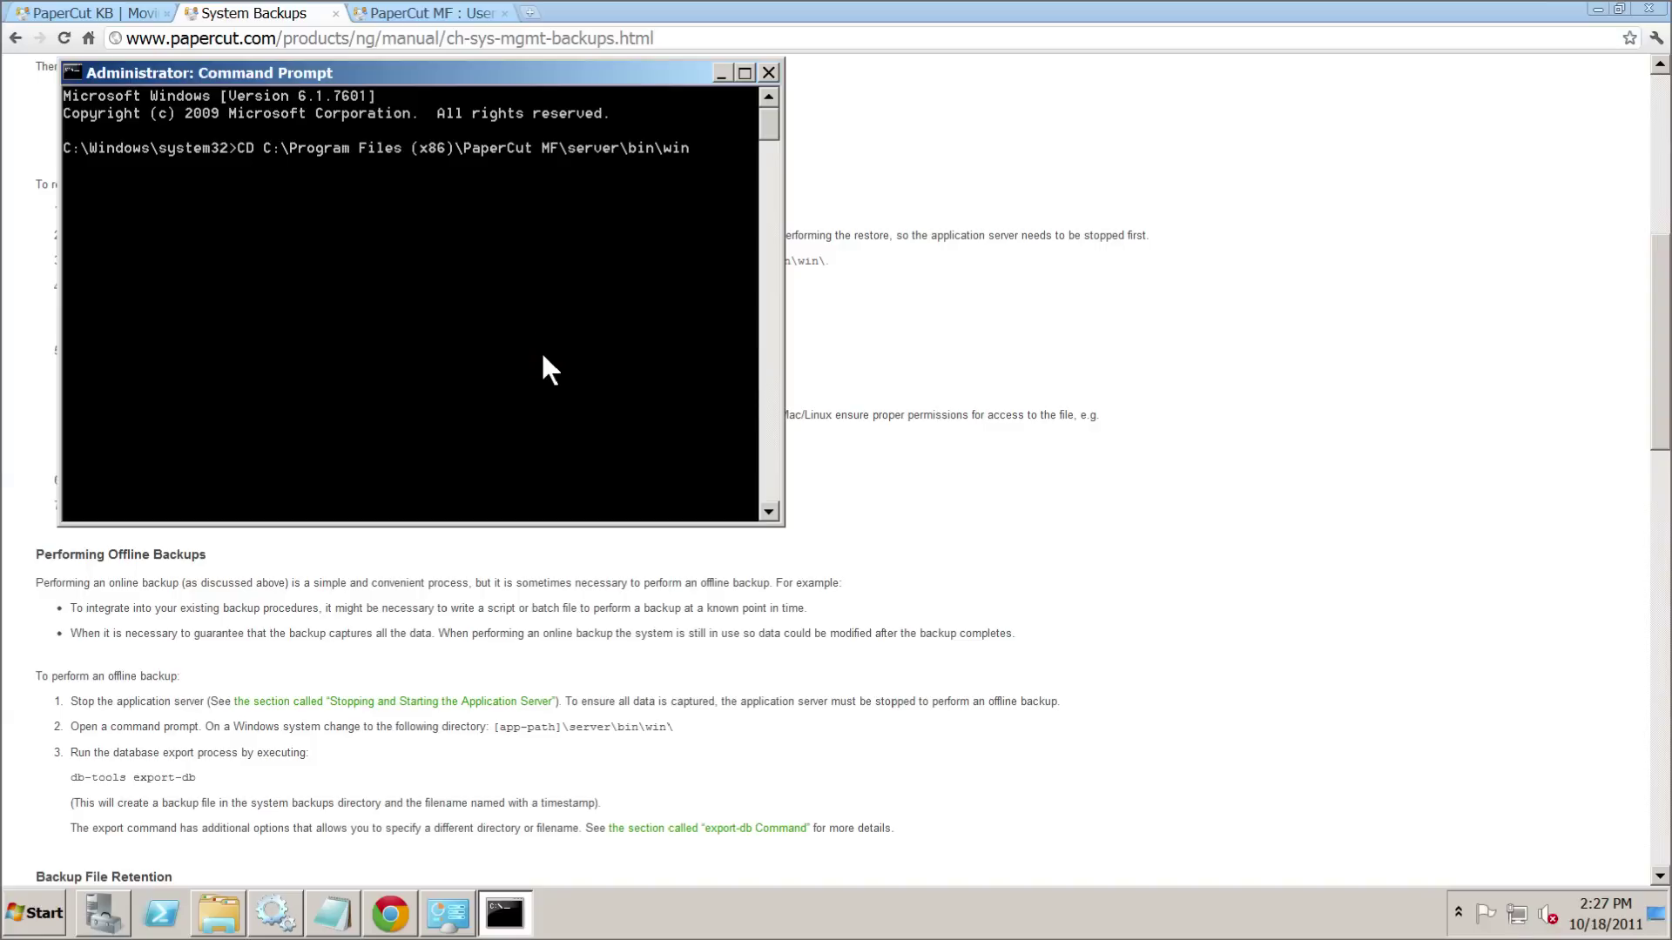
{"action": "key", "text": "Return"}
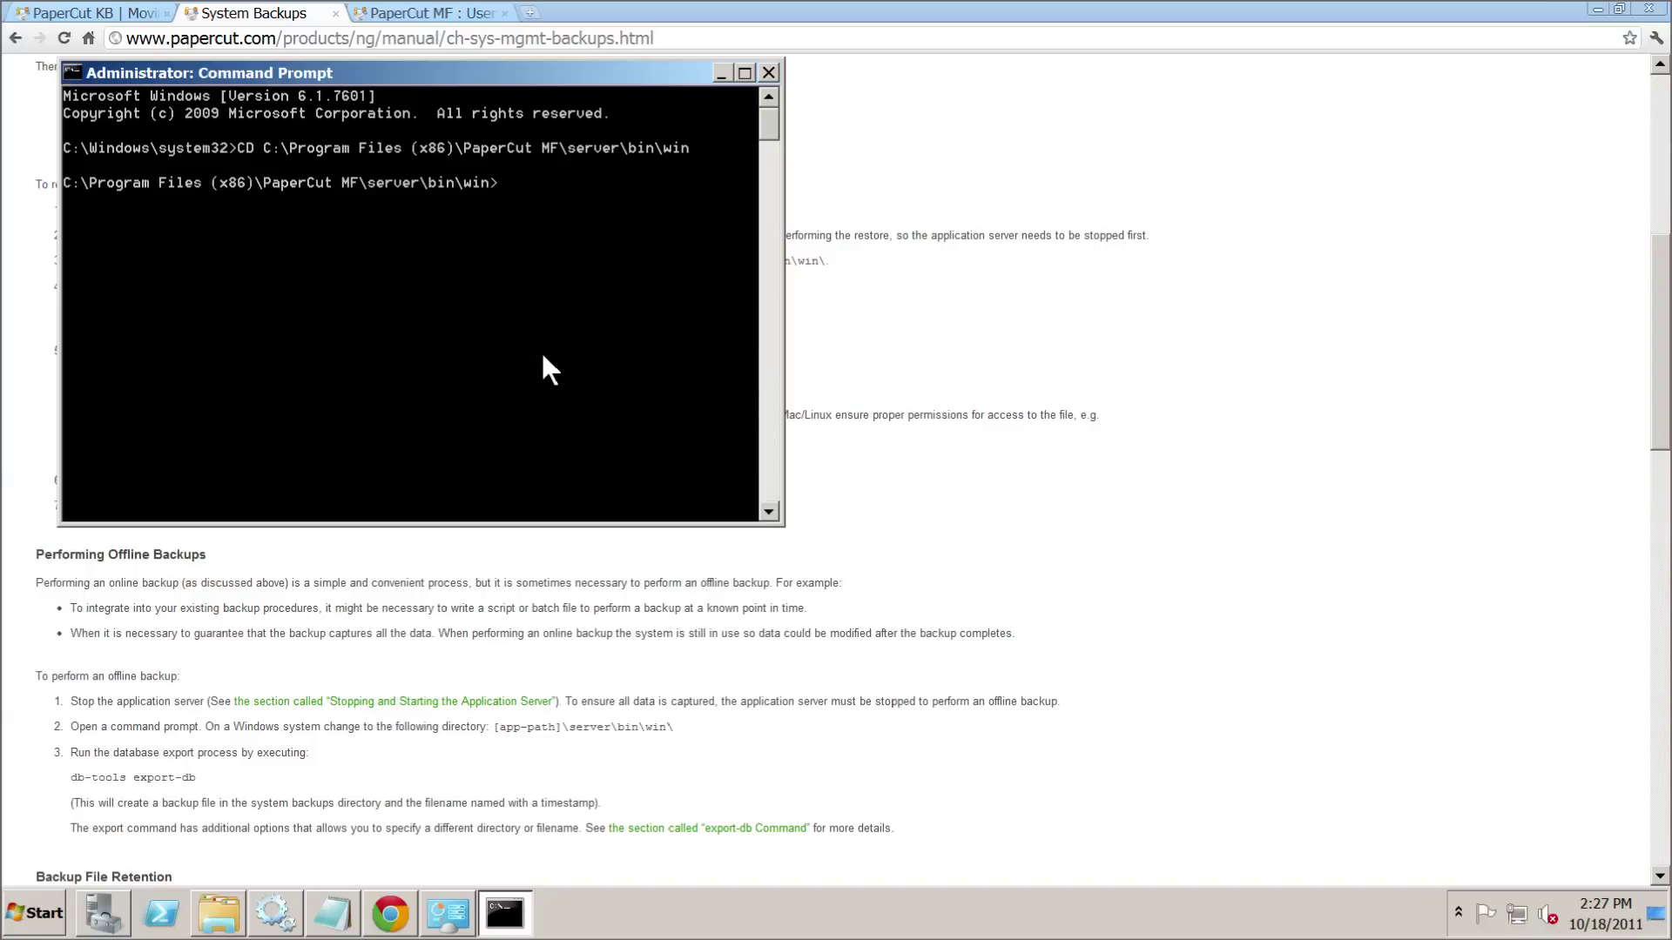
- Run 'db-tools init-db -f' copied from the manual and confirm with Y to re-initialize the database
{"action": "left_click", "coordinate": [889, 402]}
{"action": "left_click_drag", "start_coordinate": [213, 312], "coordinate": [91, 311]}
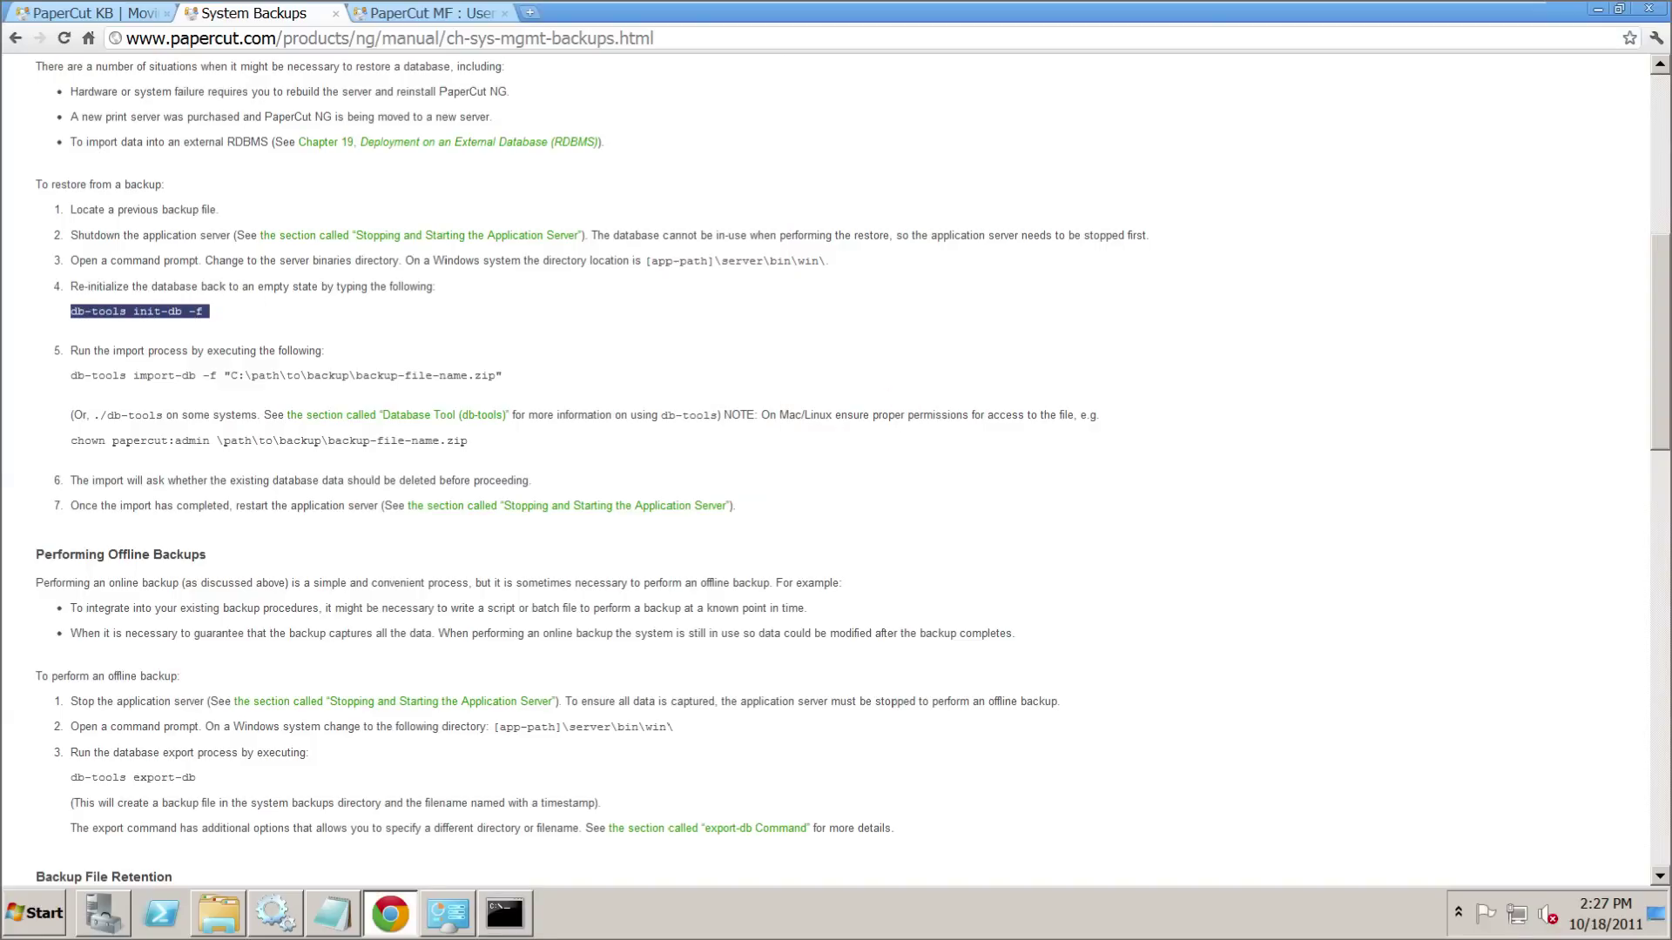
{"action": "right_click", "coordinate": [128, 310]}
{"action": "left_click", "coordinate": [156, 320]}
{"action": "key", "text": "alt+Tab"}
{"action": "right_click", "coordinate": [551, 205]}
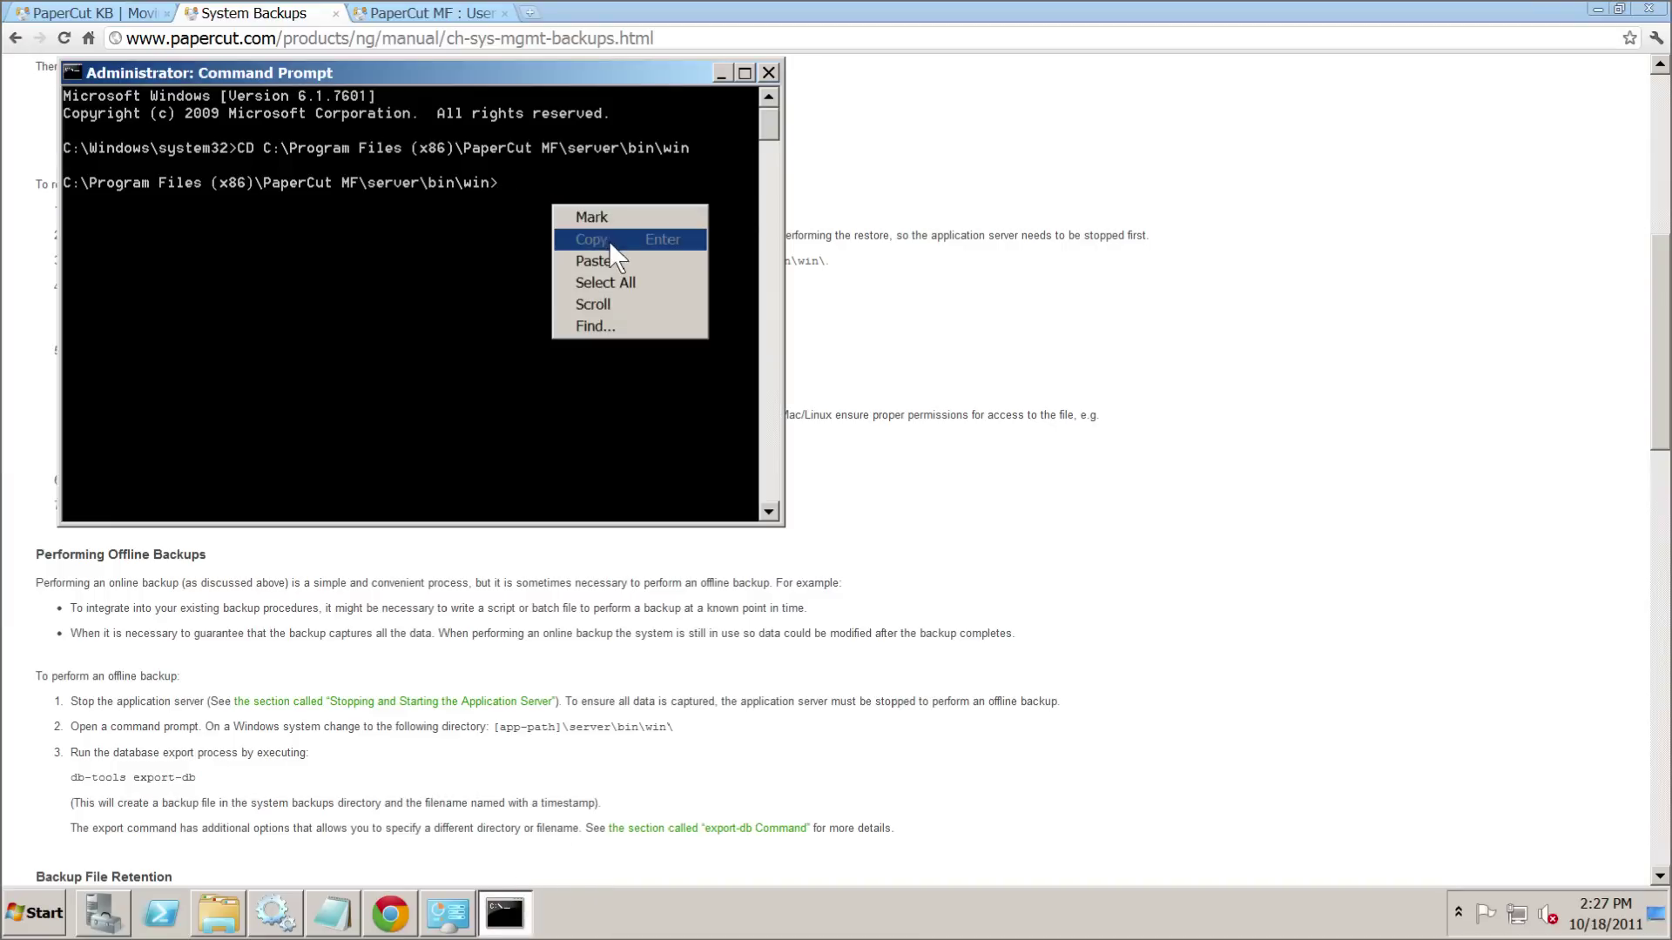
{"action": "left_click", "coordinate": [608, 253]}
{"action": "key", "text": "Return"}
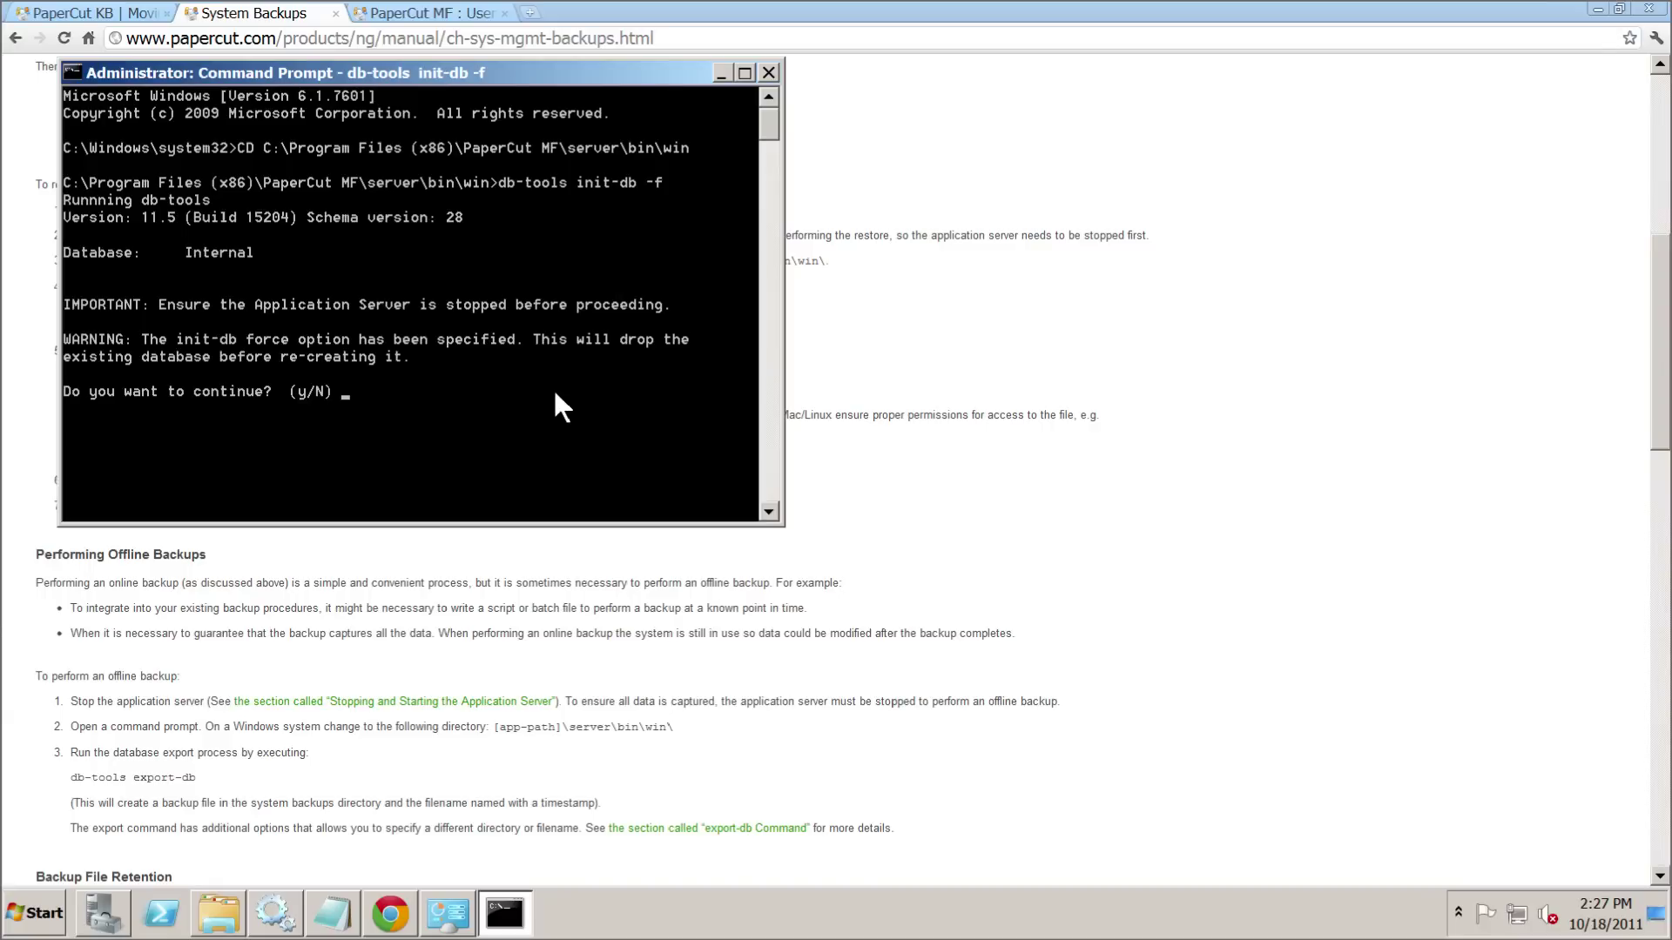
{"action": "type", "text": "Y"}
{"action": "key", "text": "Return"}
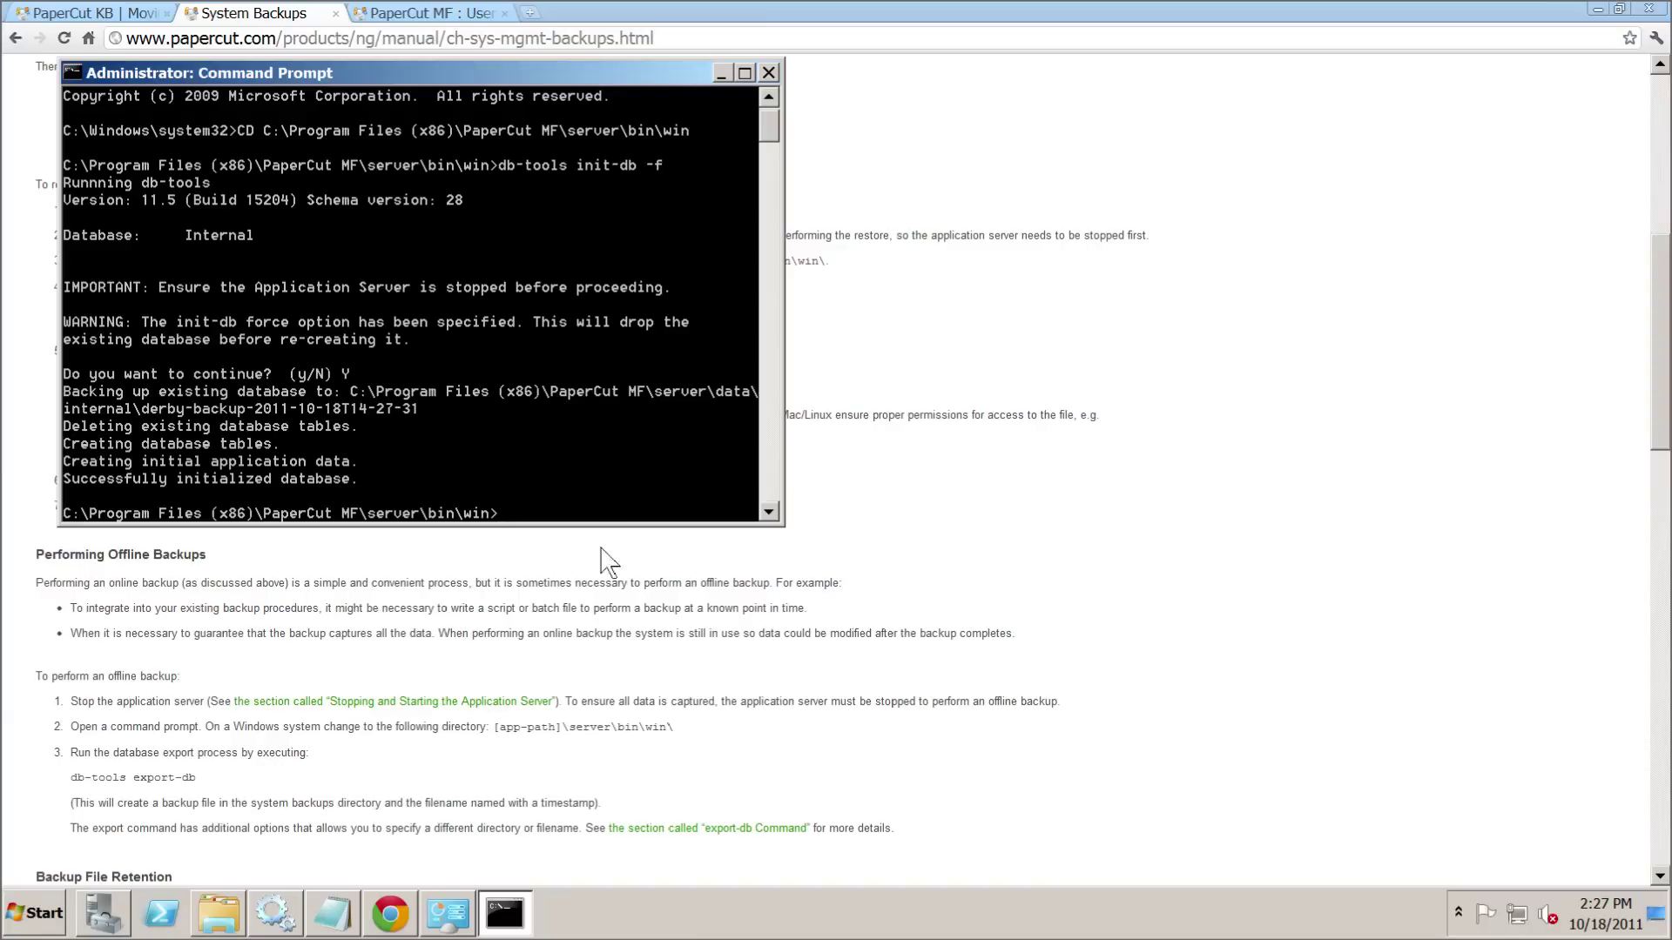
- Compare the manual's import-db command with backup.zip in the C:\temp folder
{"action": "left_click", "coordinate": [579, 561]}
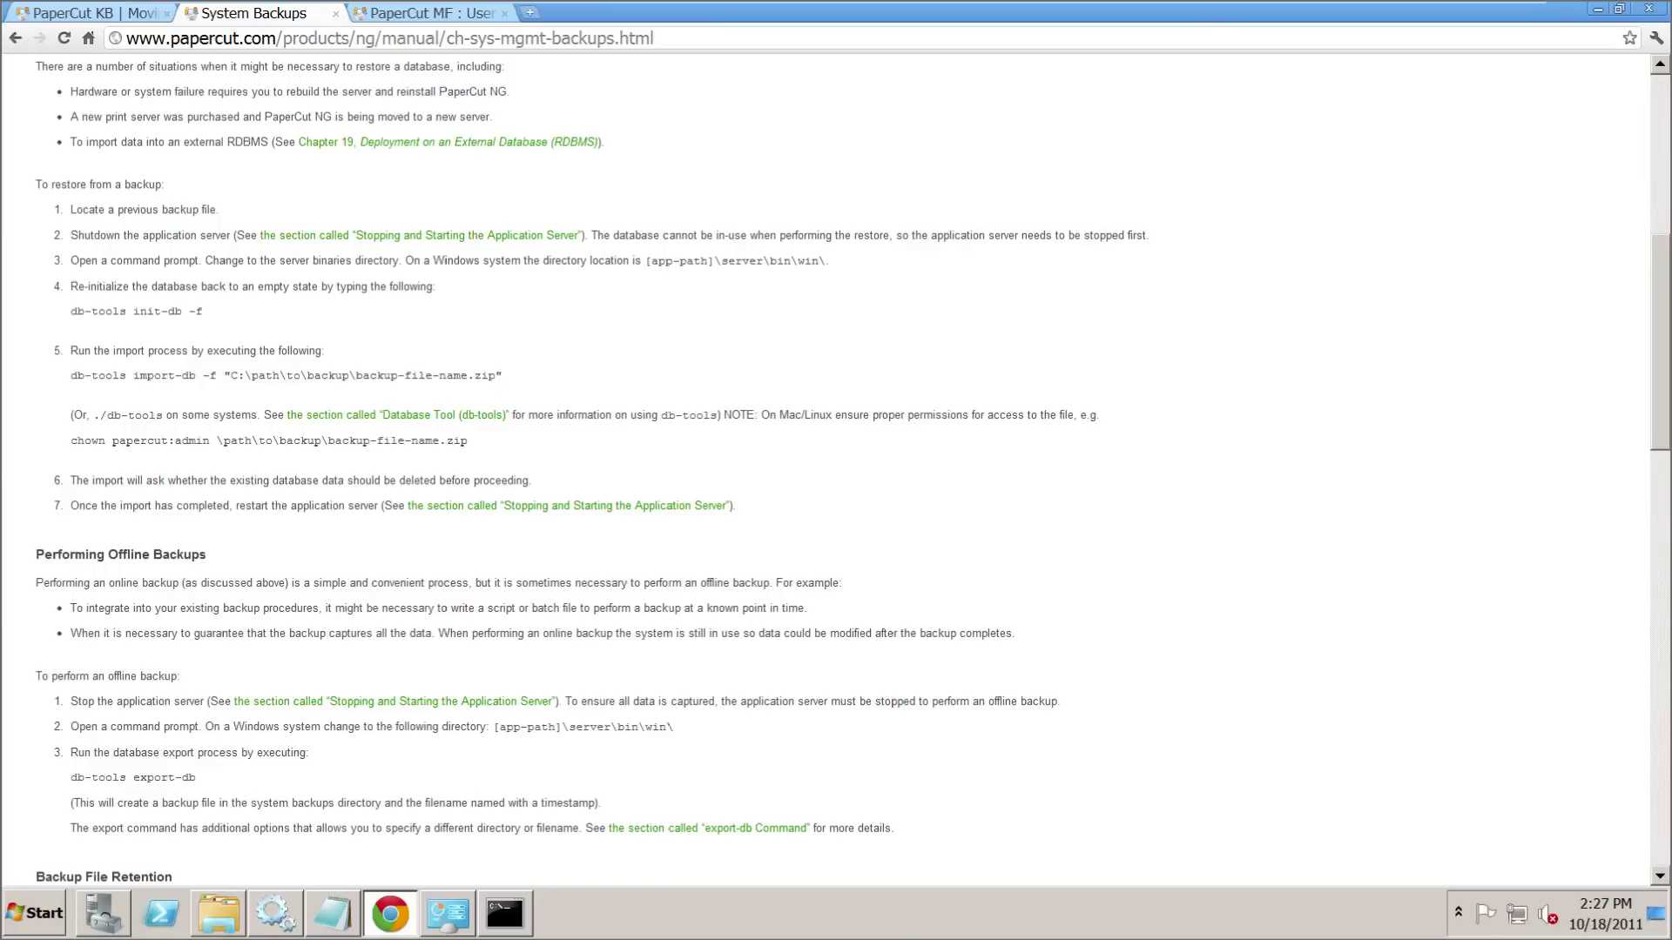
{"action": "left_click_drag", "start_coordinate": [76, 376], "coordinate": [261, 375]}
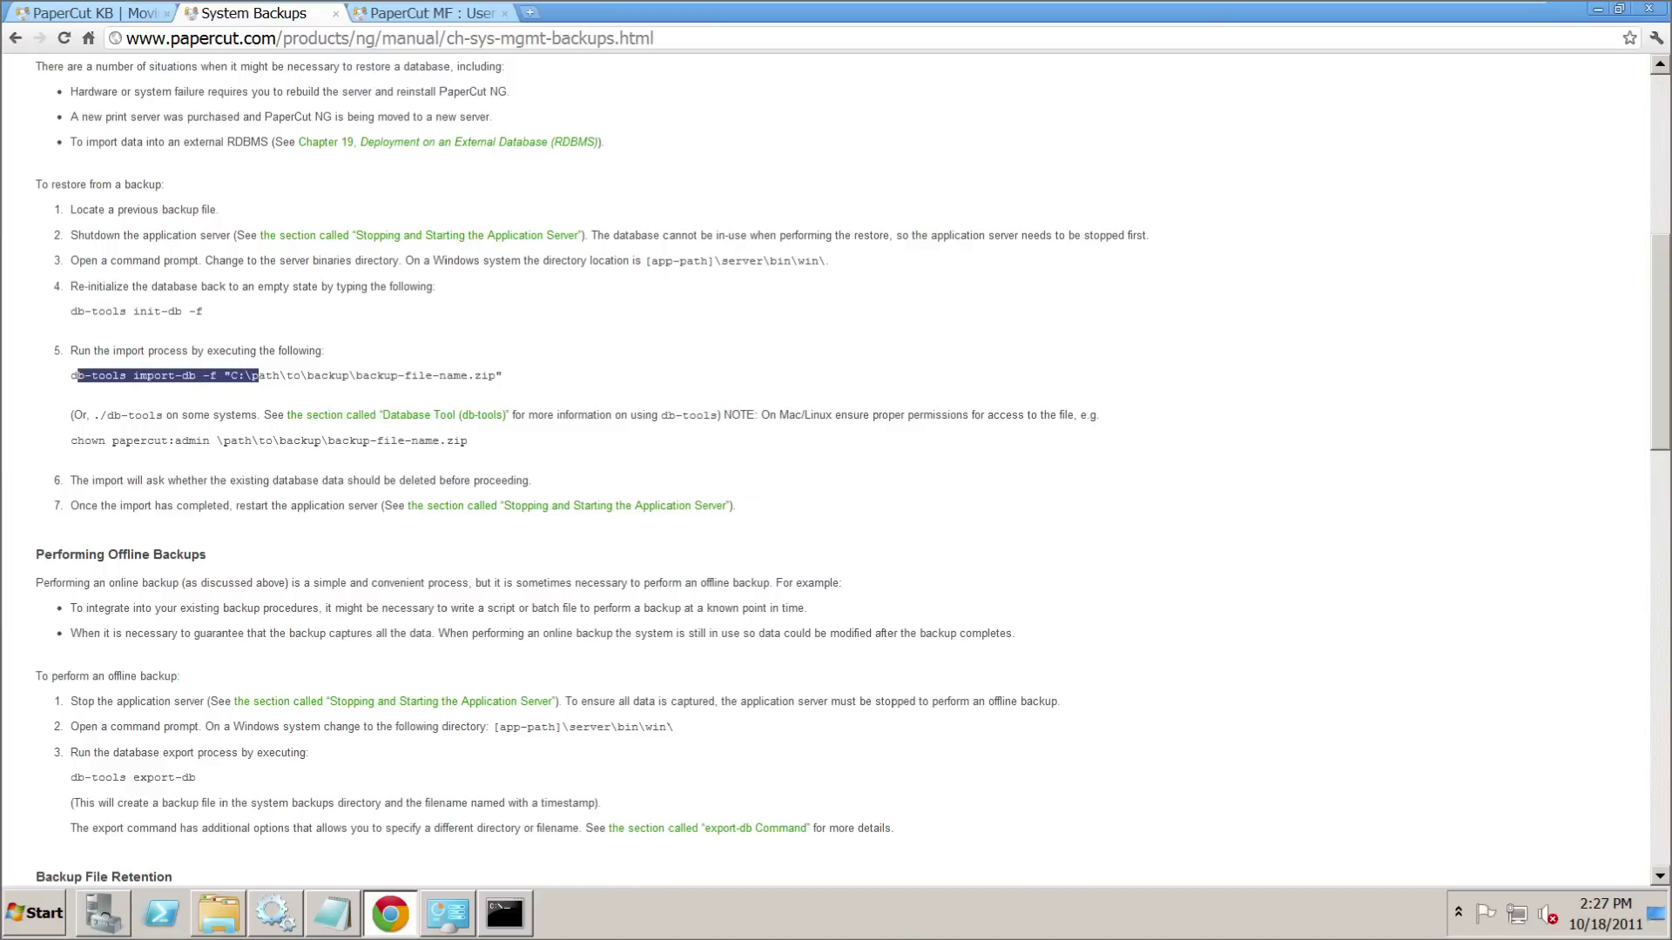
{"action": "left_click", "coordinate": [464, 385]}
{"action": "left_click_drag", "start_coordinate": [495, 375], "coordinate": [384, 376]}
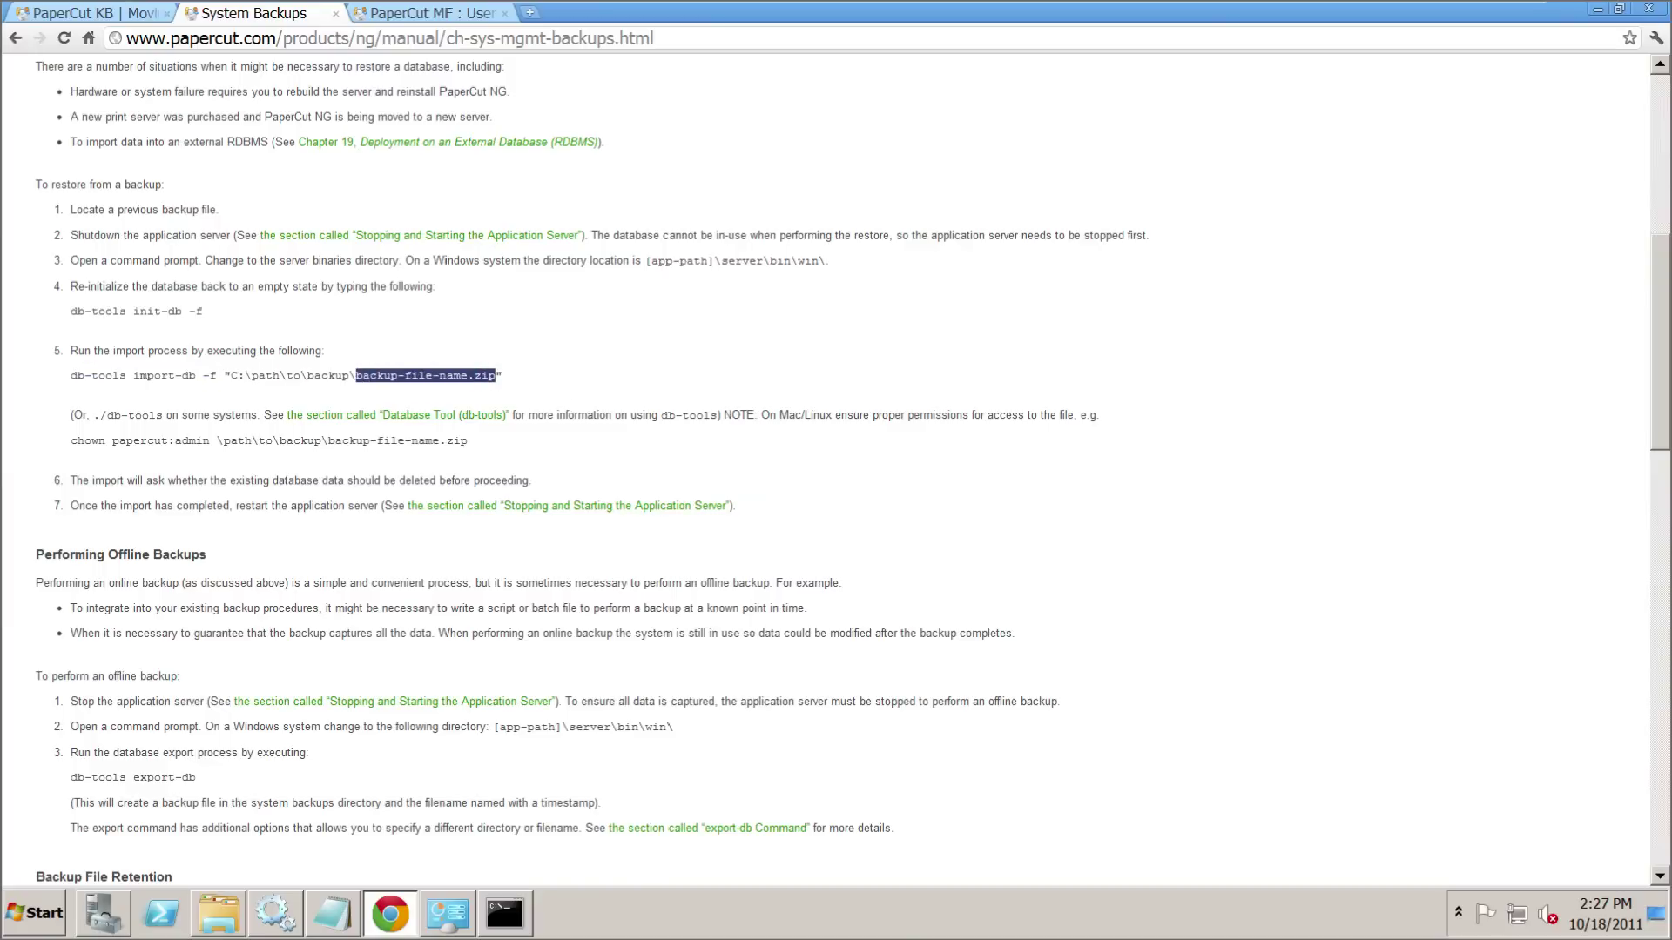
{"action": "left_click", "coordinate": [719, 401]}
{"action": "left_click", "coordinate": [218, 914]}
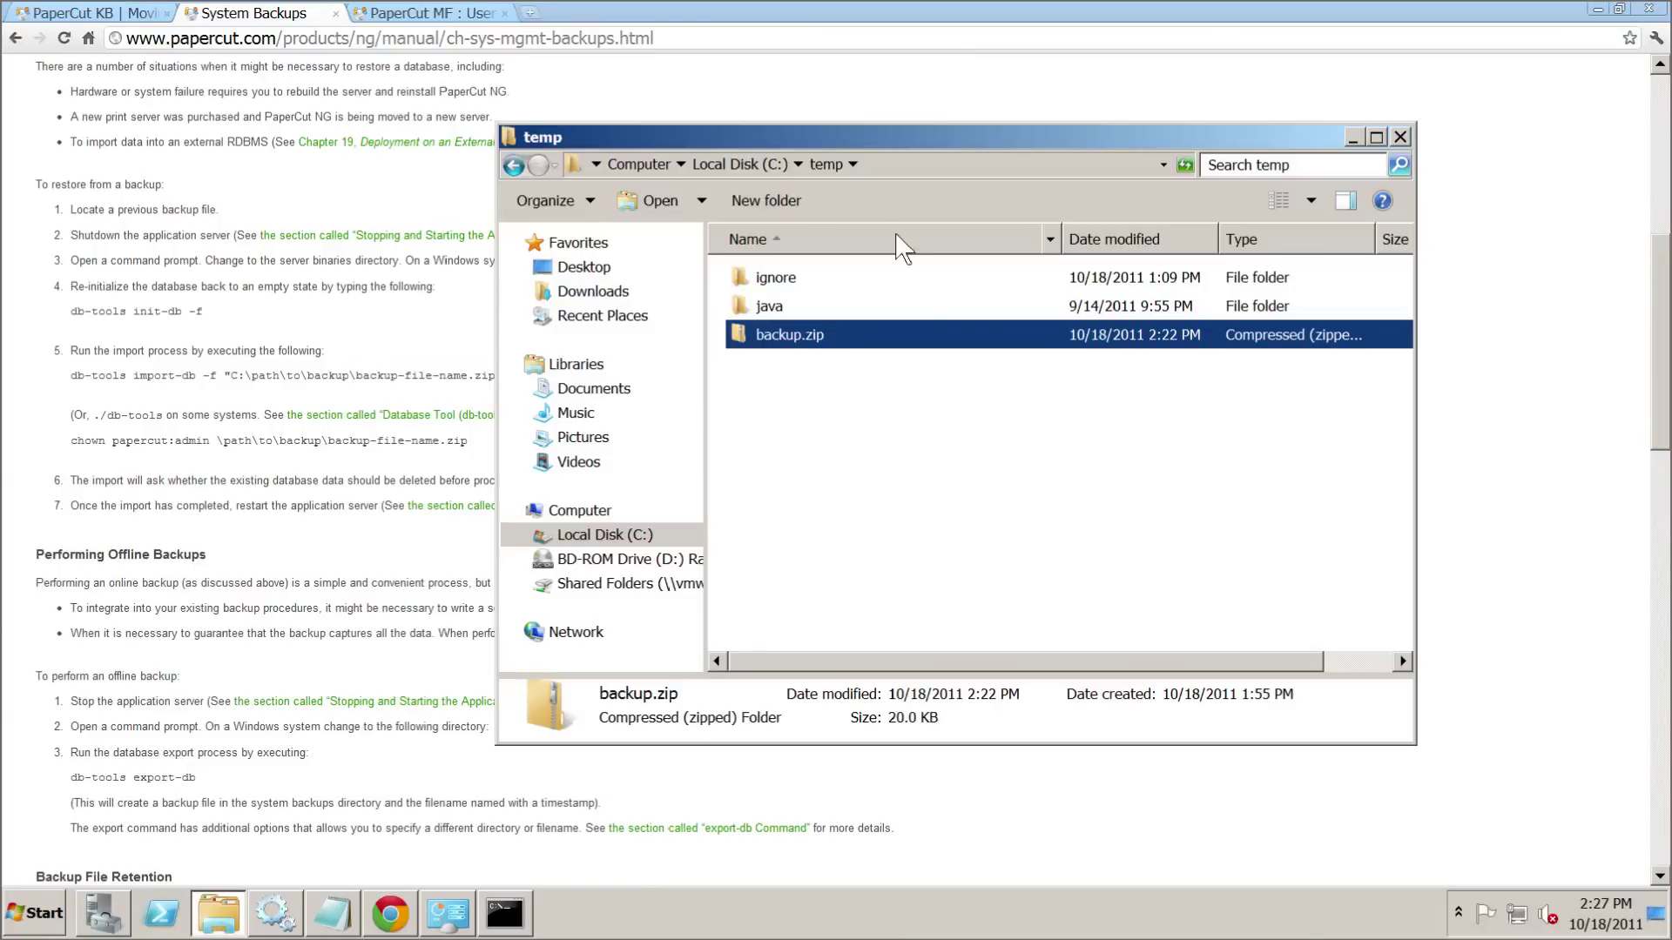
{"action": "left_click", "coordinate": [897, 478]}
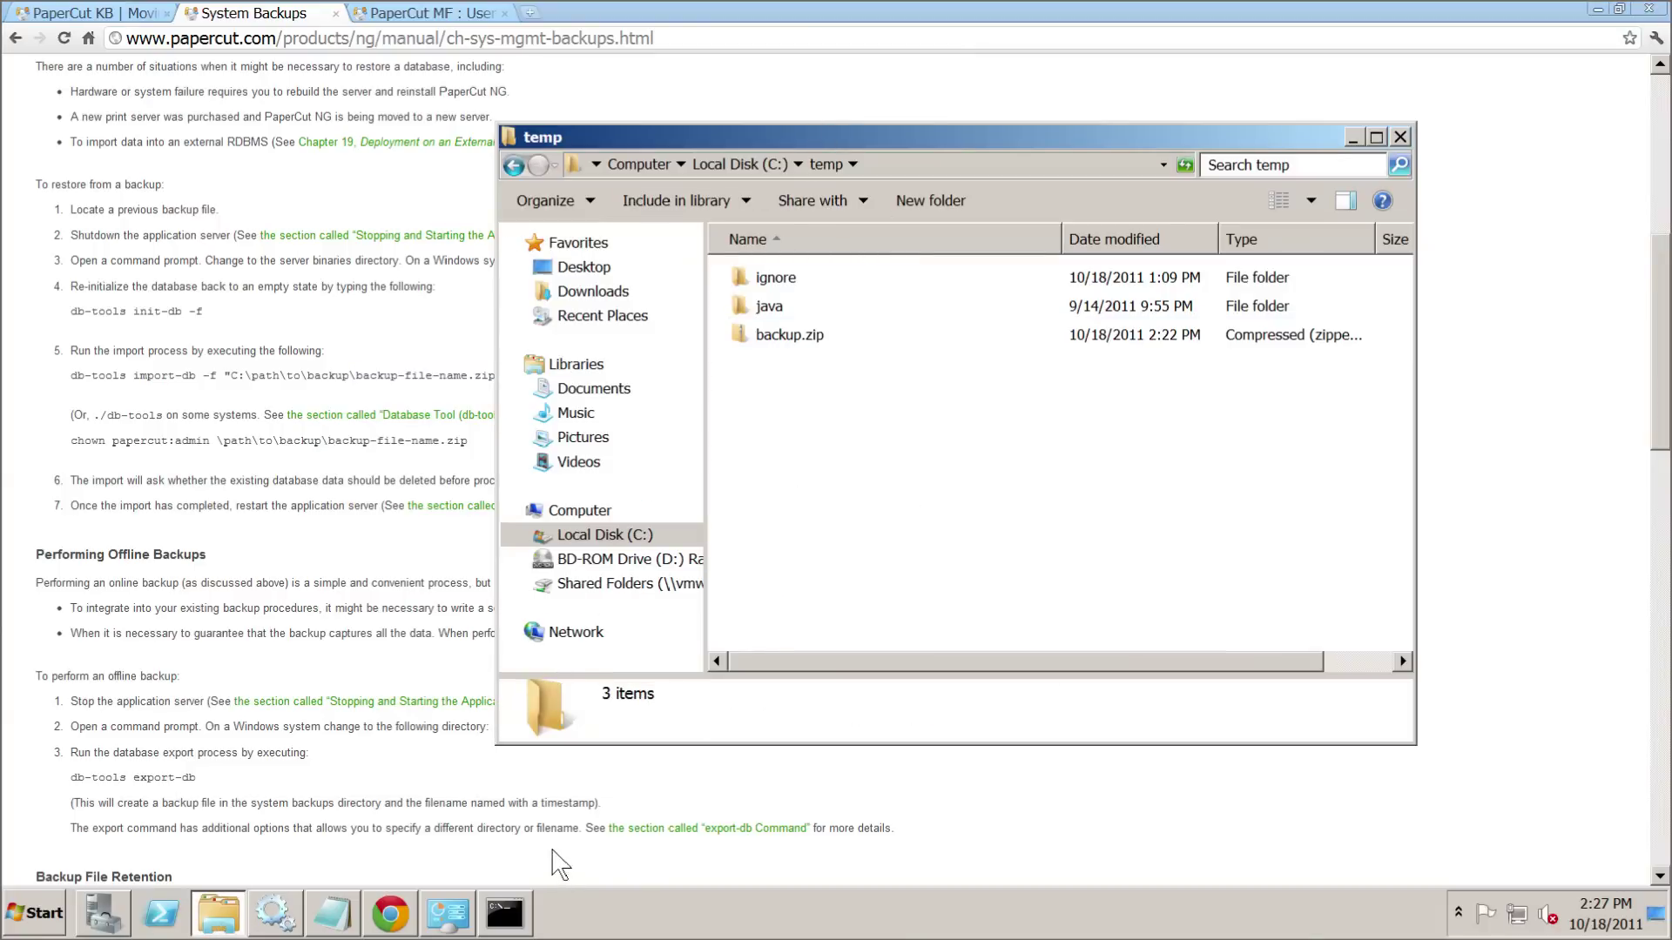
{"action": "left_click", "coordinate": [481, 836]}
- Copy the import-db command line pointing to C:\temp\backup.zip from Notepad
{"action": "left_click", "coordinate": [332, 915]}
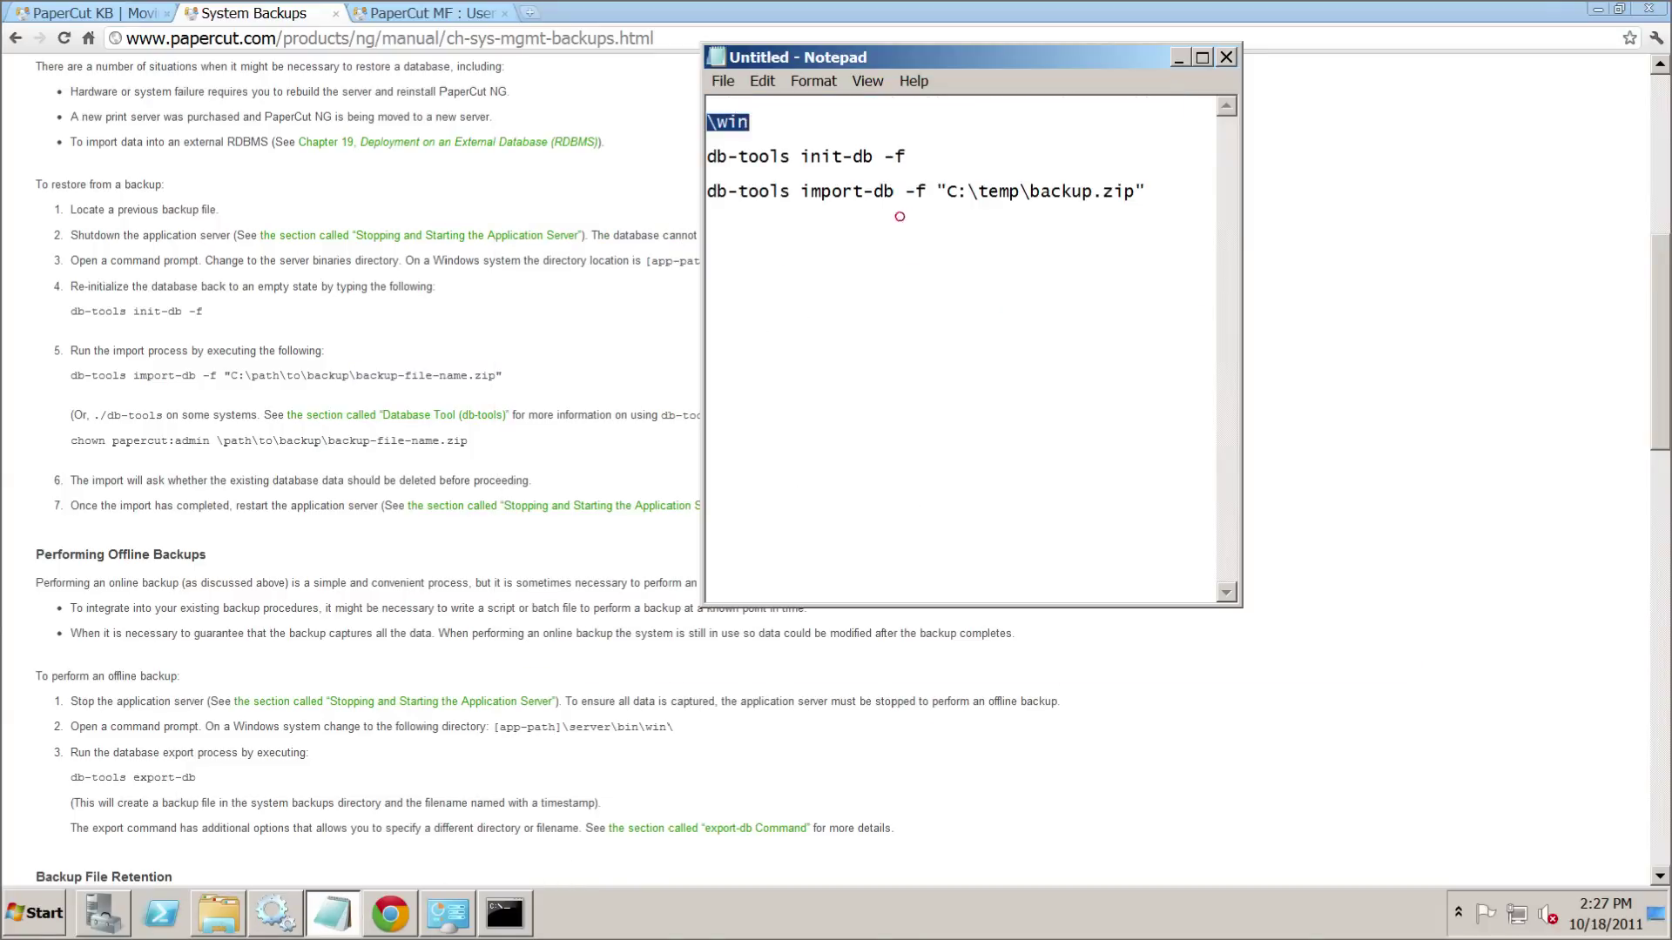
{"action": "left_click_drag", "start_coordinate": [1146, 192], "coordinate": [707, 191]}
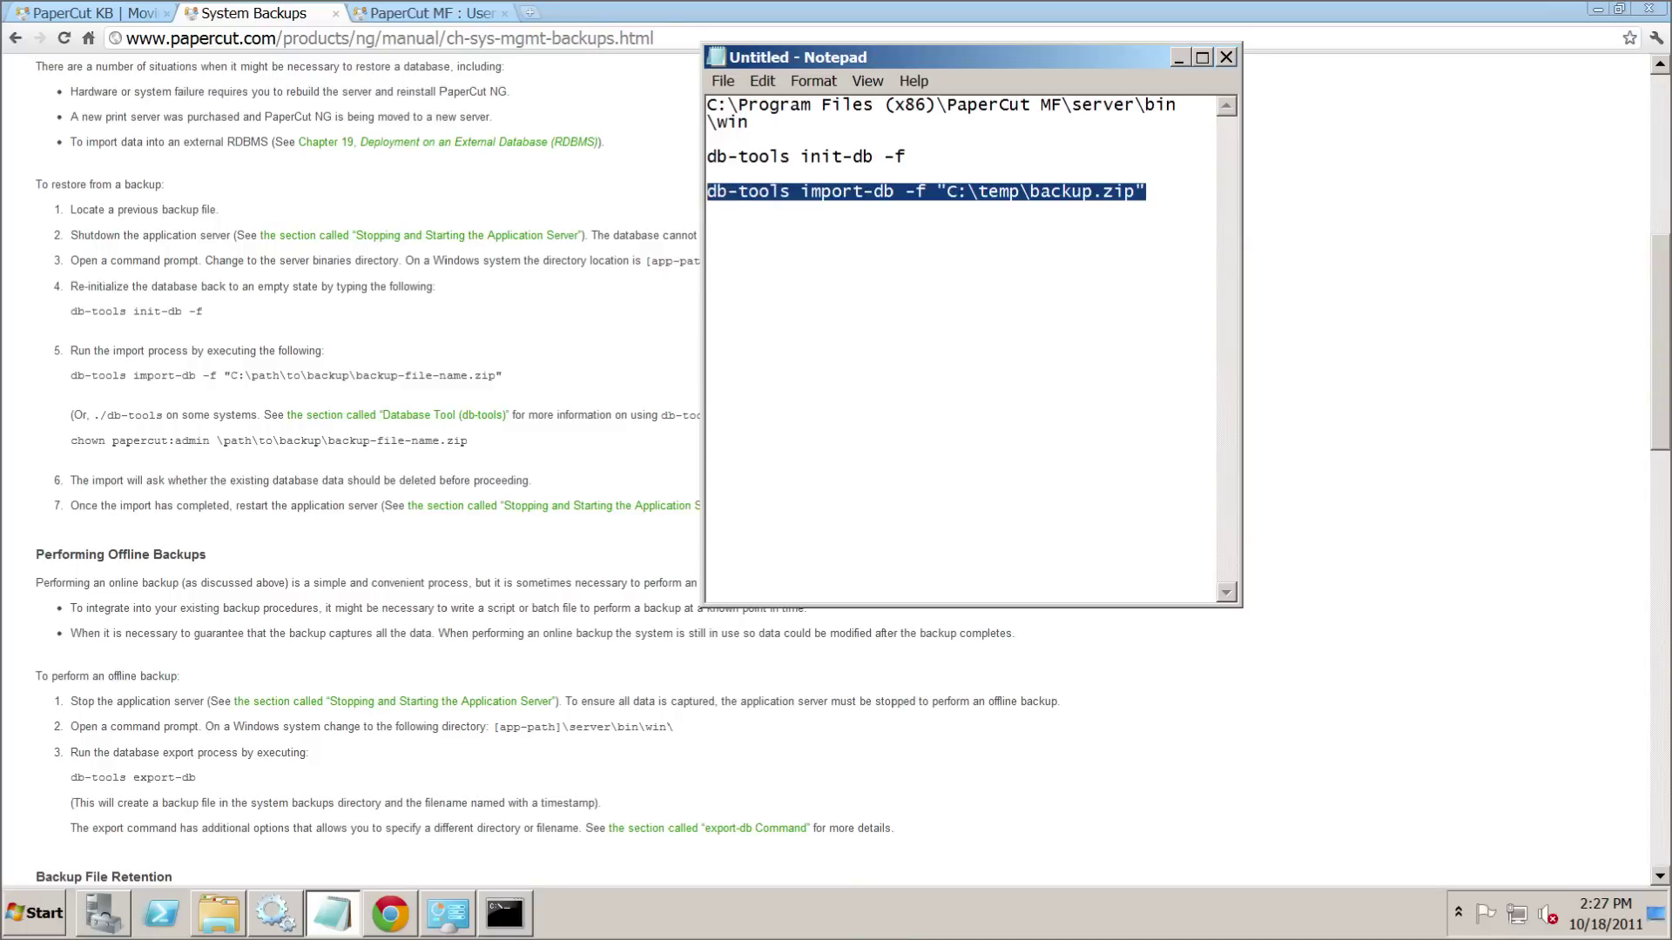
{"action": "right_click", "coordinate": [744, 195]}
{"action": "left_click", "coordinate": [783, 258]}
{"action": "key", "text": "Down"}
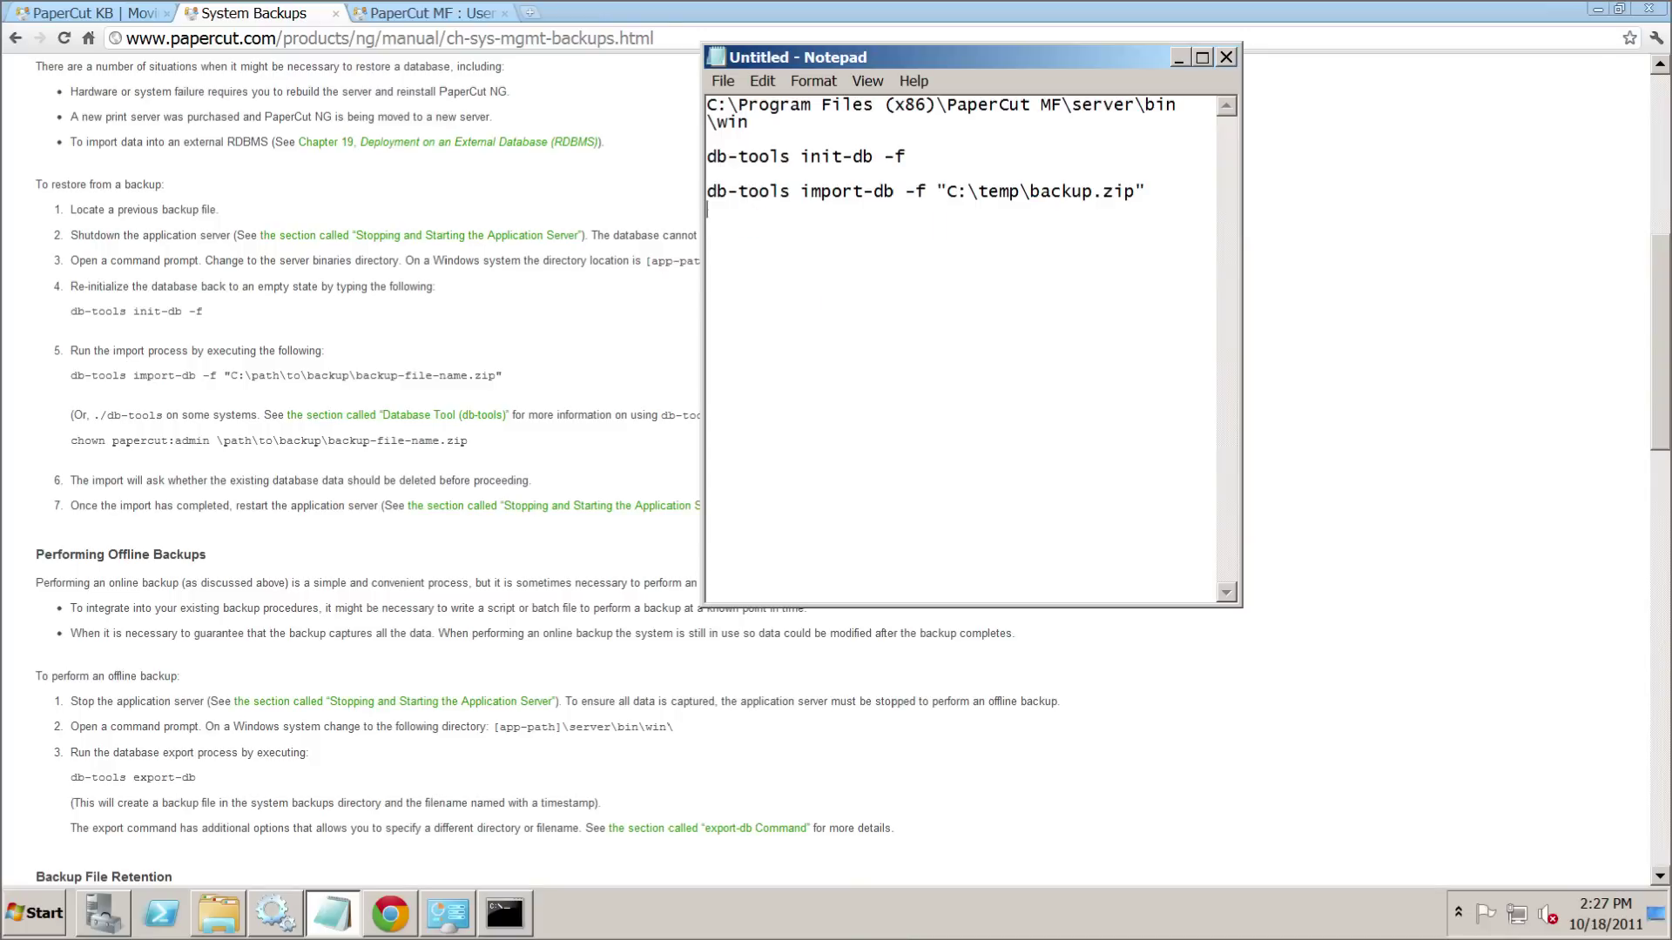
{"action": "left_click_drag", "start_coordinate": [739, 191], "coordinate": [801, 191]}
{"action": "double_click", "coordinate": [855, 190]}
{"action": "left_click", "coordinate": [1022, 193]}
{"action": "left_click_drag", "start_coordinate": [1149, 192], "coordinate": [948, 192]}
{"action": "left_click", "coordinate": [990, 301]}
- Paste and run the import-db command for C:\temp\backup.zip, confirming with Y
{"action": "left_click", "coordinate": [504, 913]}
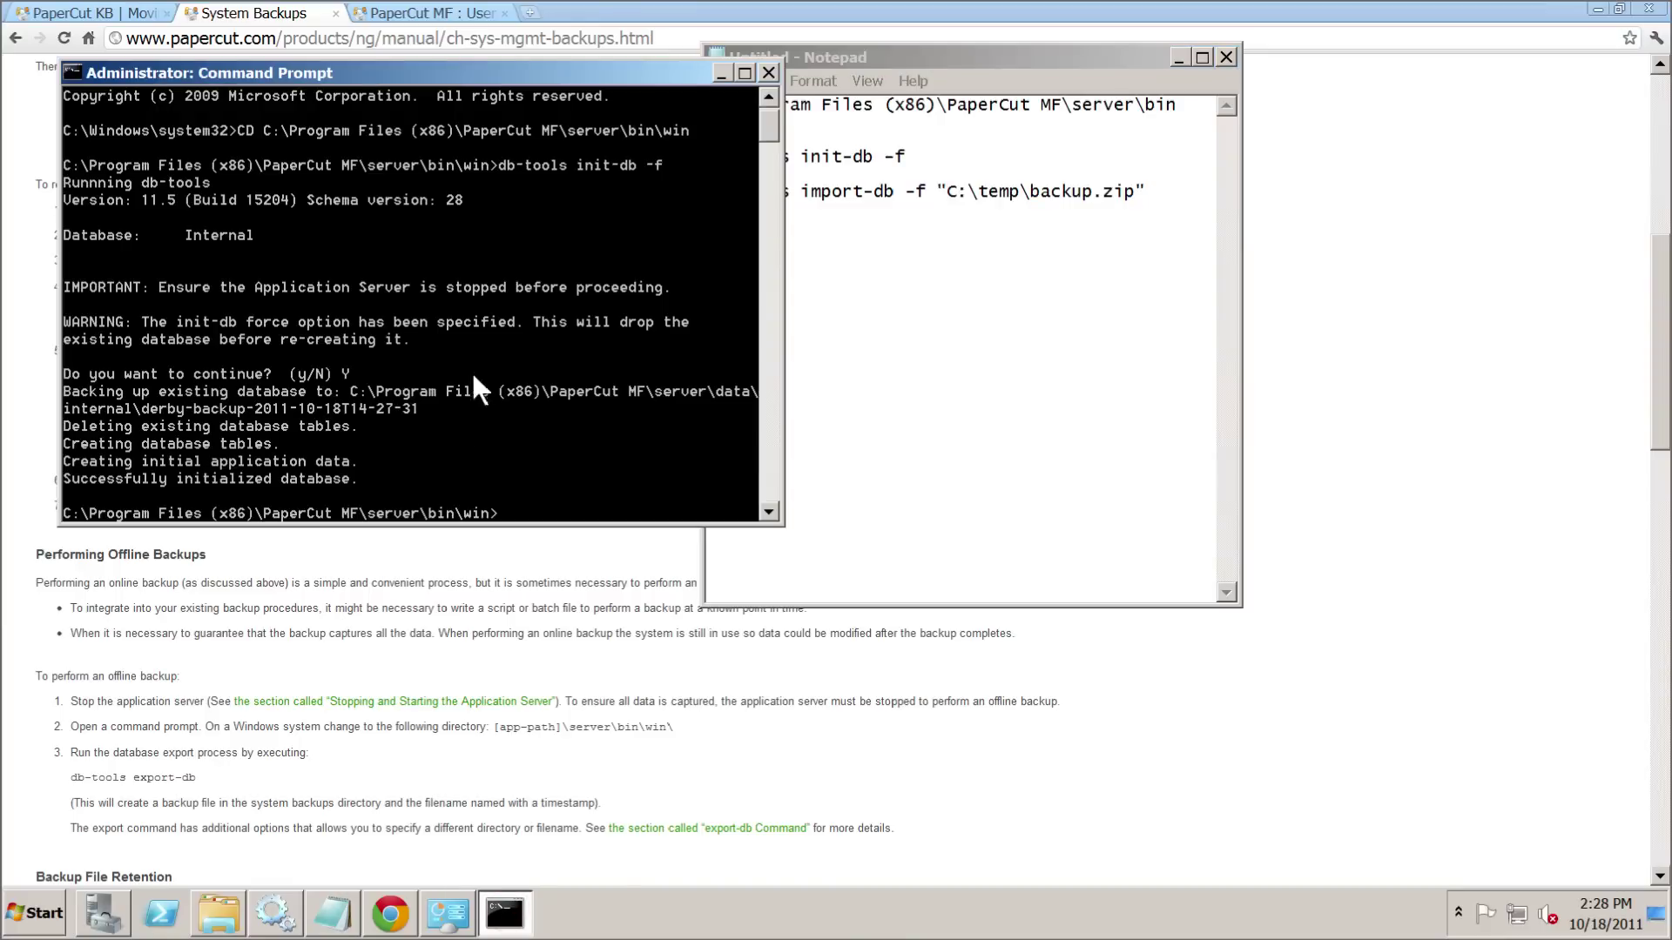
{"action": "right_click", "coordinate": [534, 518]}
{"action": "left_click", "coordinate": [609, 548]}
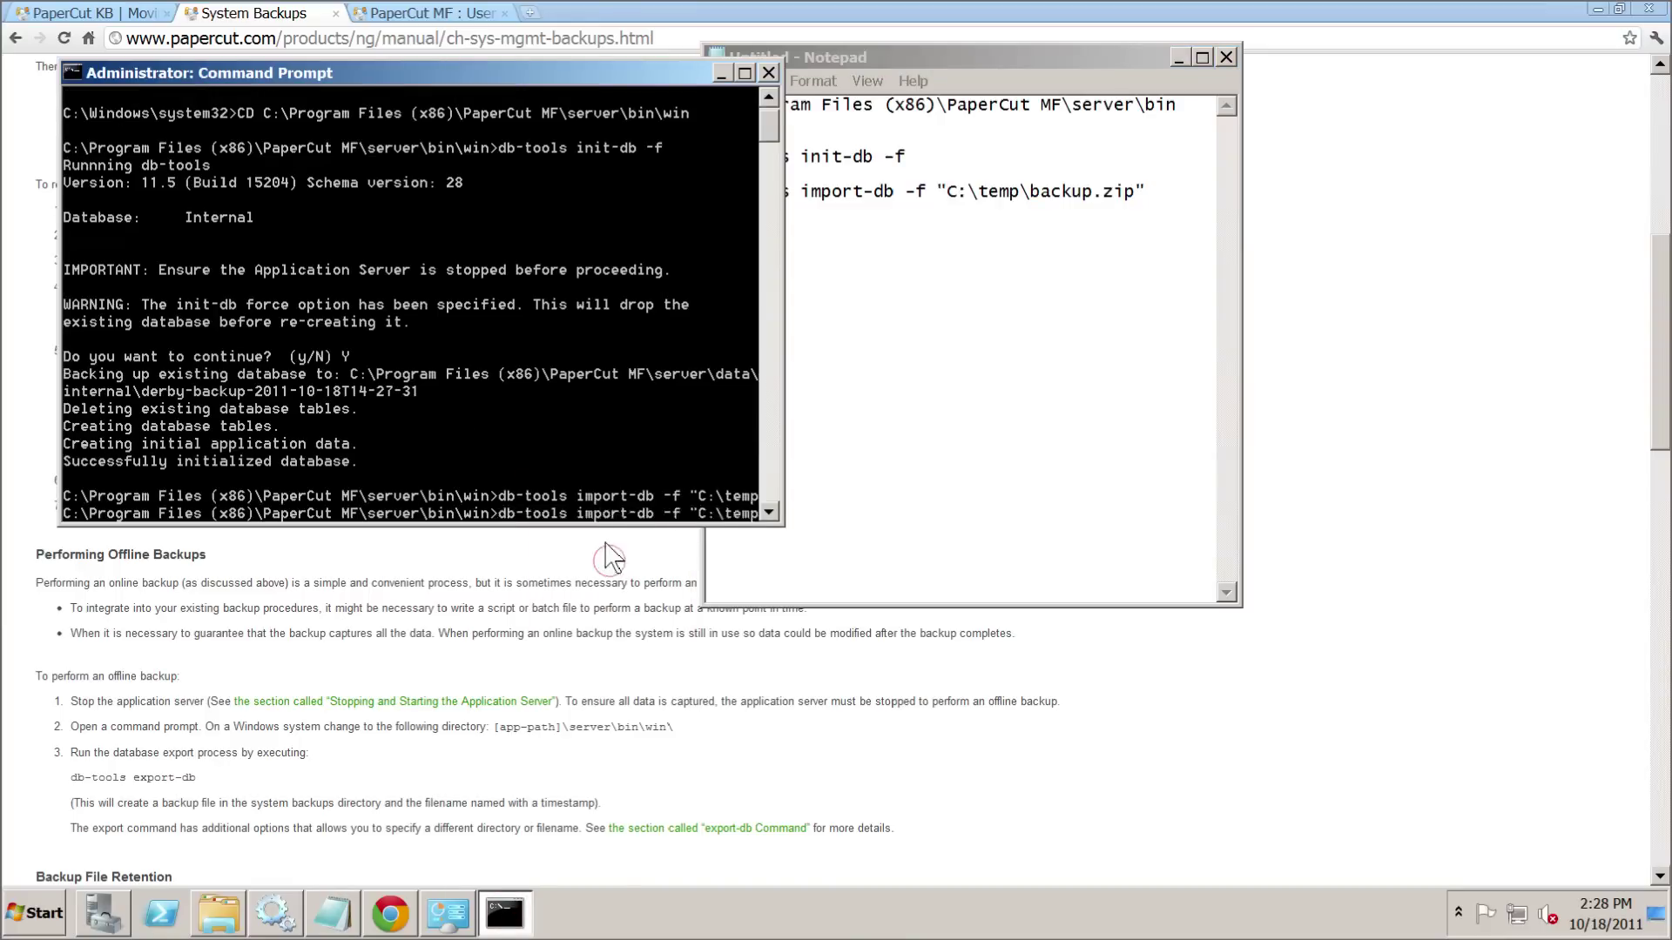
{"action": "key", "text": "Return"}
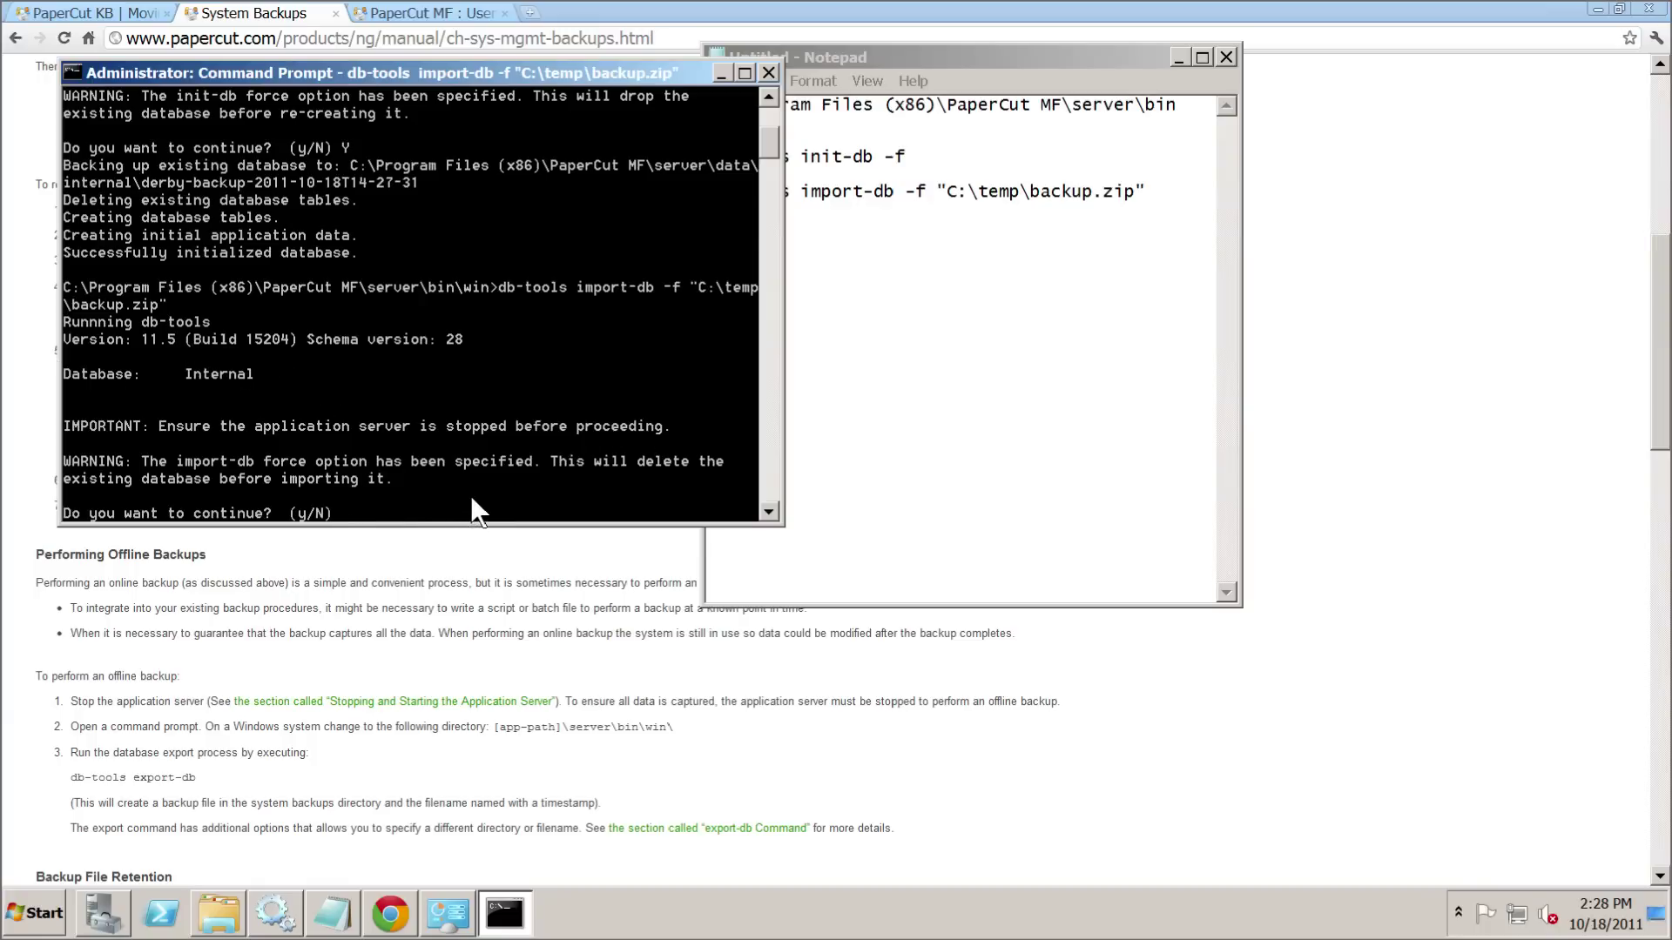
{"action": "type", "text": "Y"}
{"action": "key", "text": "Return"}
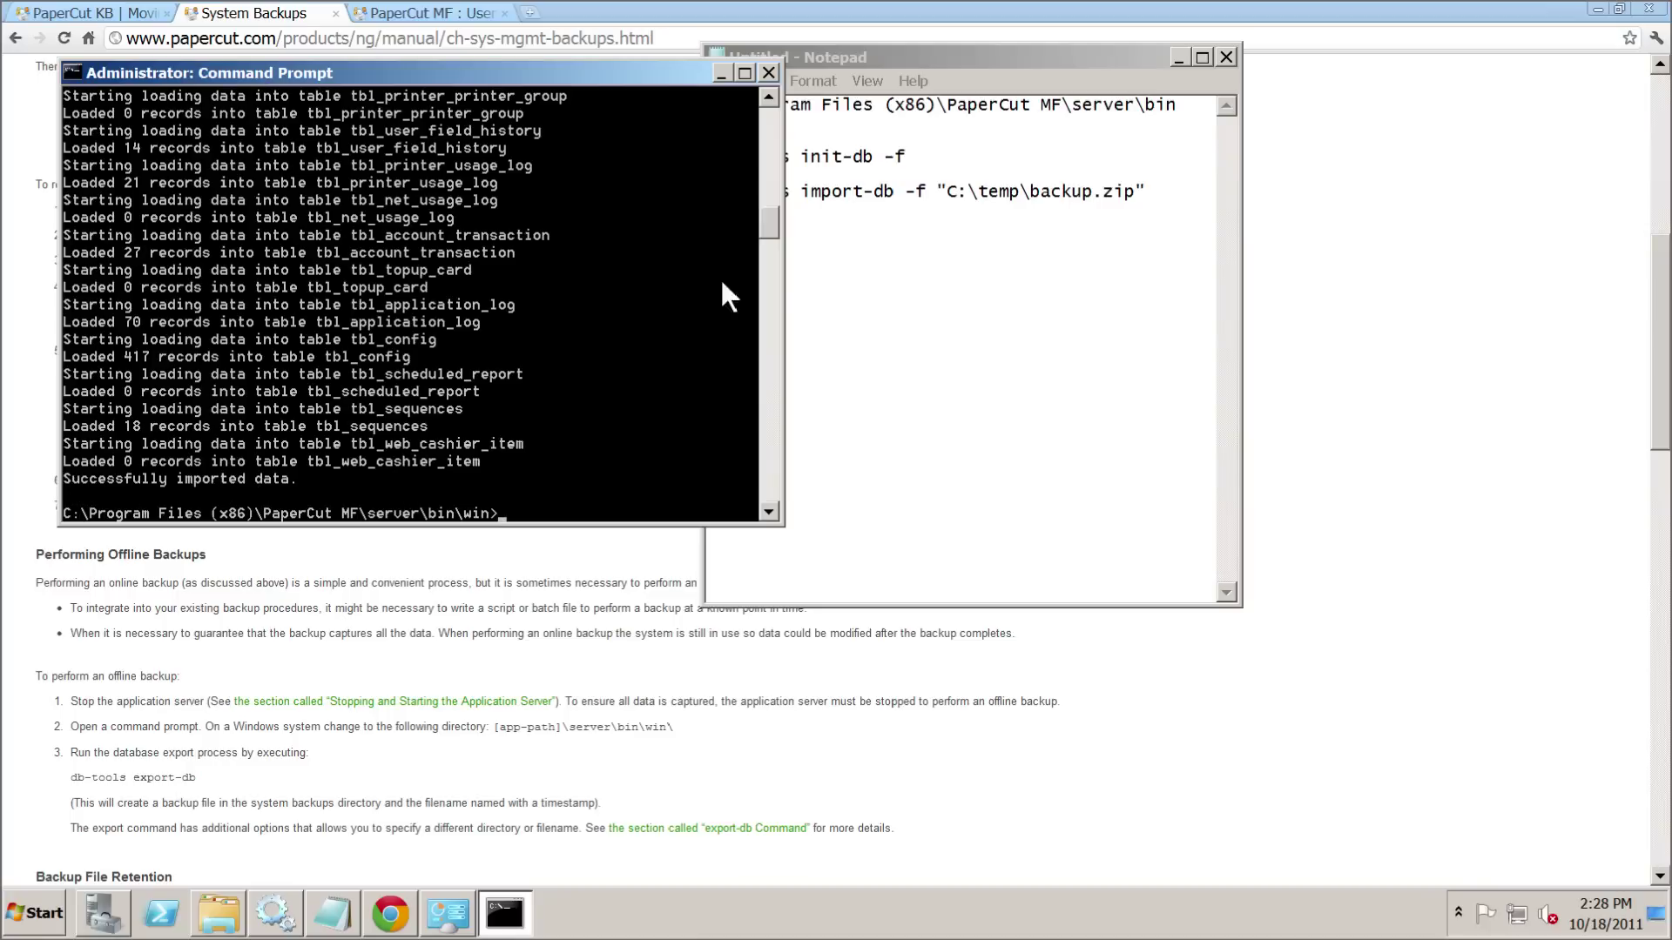
{"action": "mouse_move", "coordinate": [769, 224]}
{"action": "left_mouse_down"}
{"action": "mouse_move", "coordinate": [771, 209]}
{"action": "mouse_move", "coordinate": [789, 234]}
{"action": "left_mouse_up"}
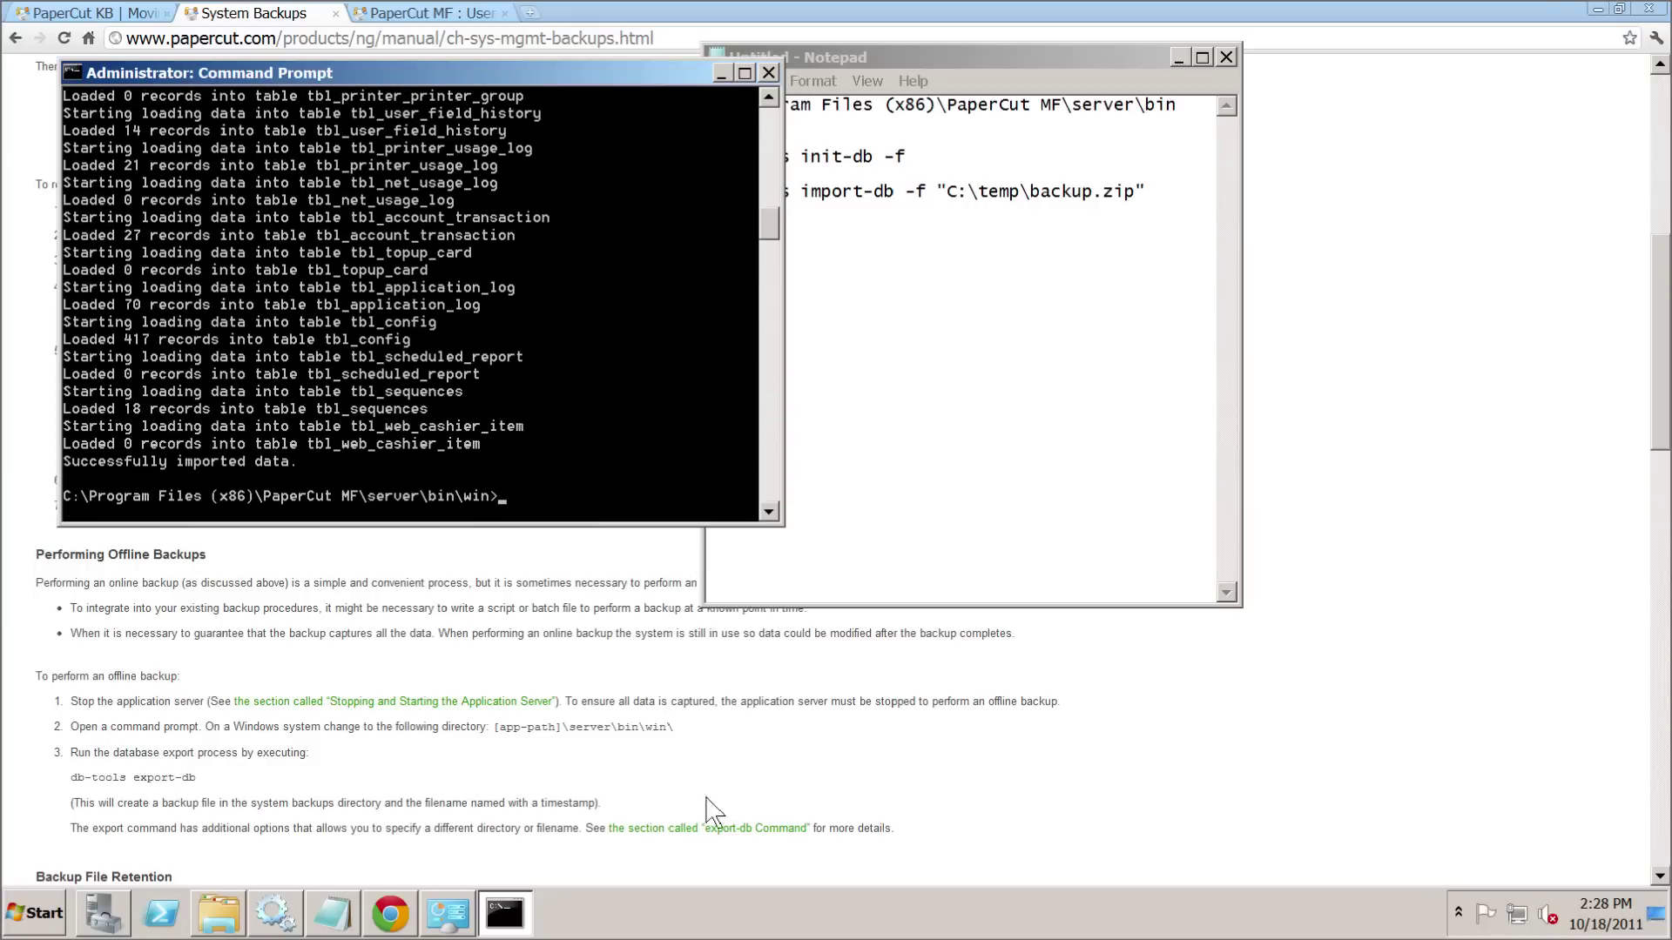
- Minimize the Chrome, Notepad, Command Prompt and temp folder windows
{"action": "left_click", "coordinate": [1592, 6]}
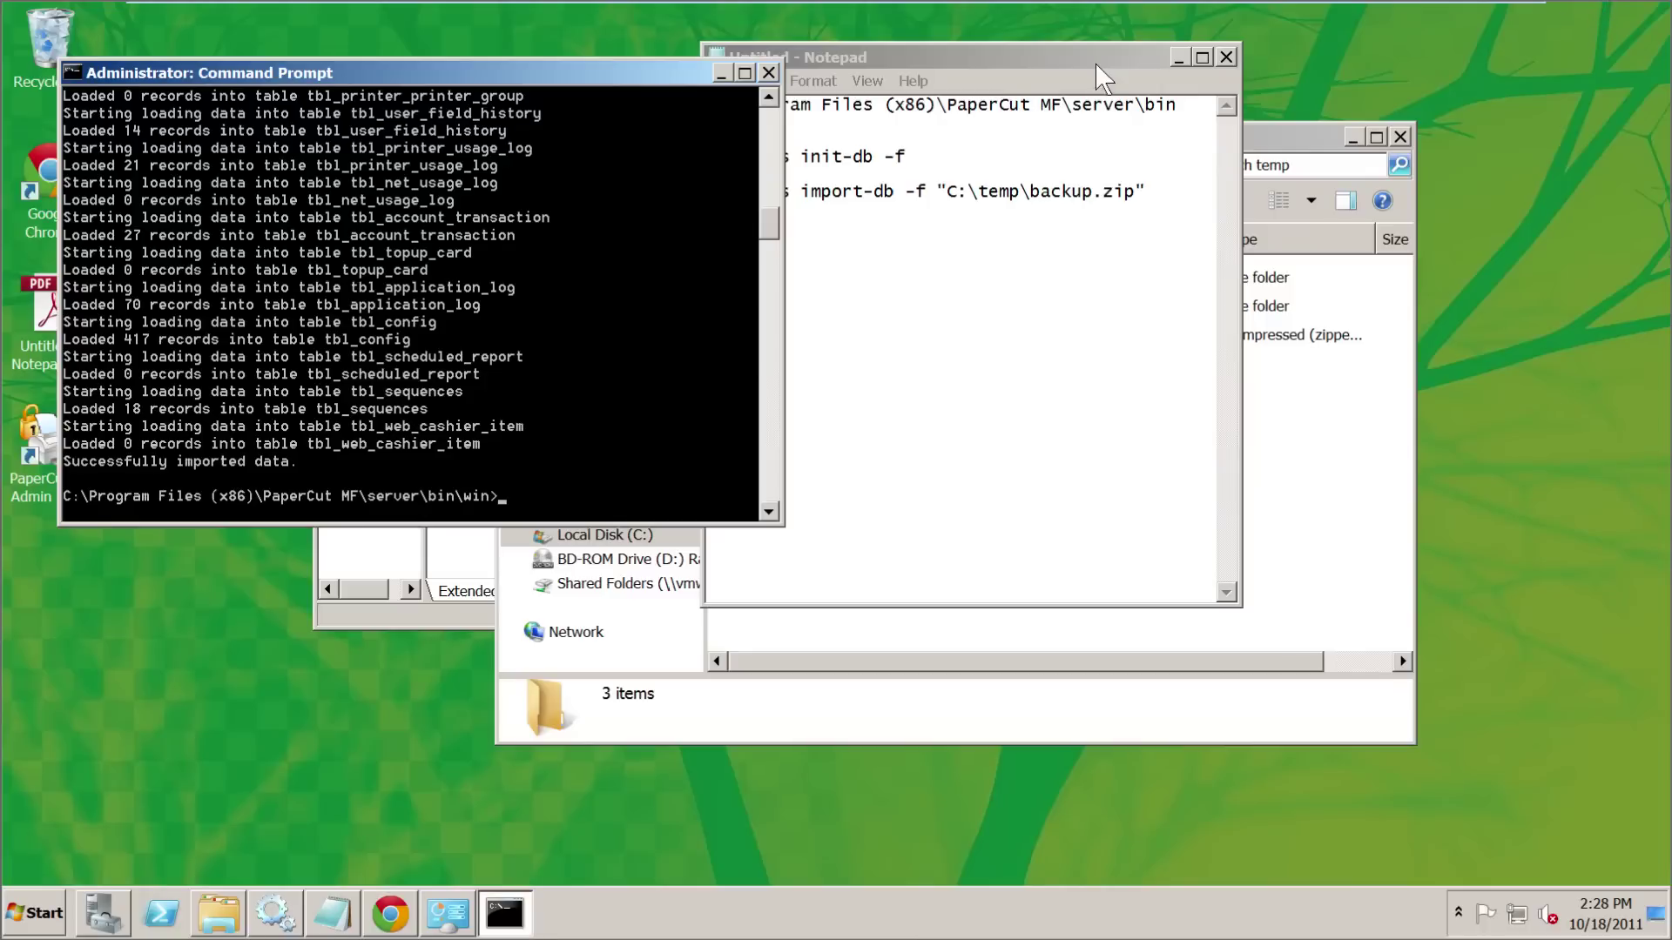
{"action": "left_click", "coordinate": [1180, 57]}
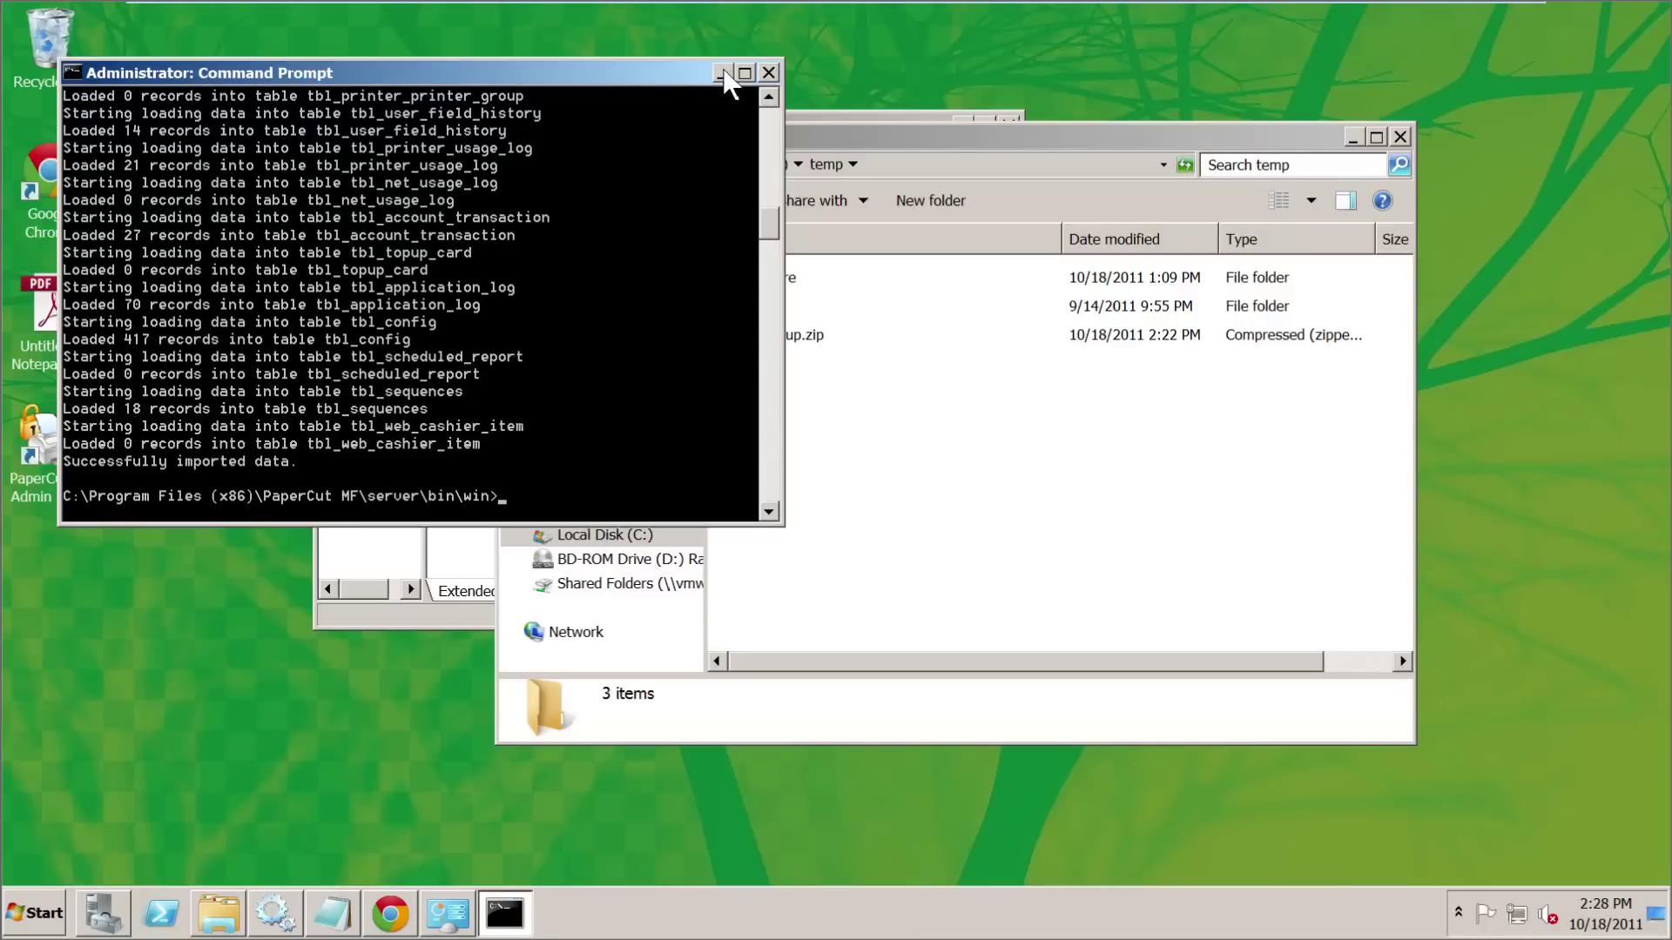
{"action": "left_click", "coordinate": [724, 74]}
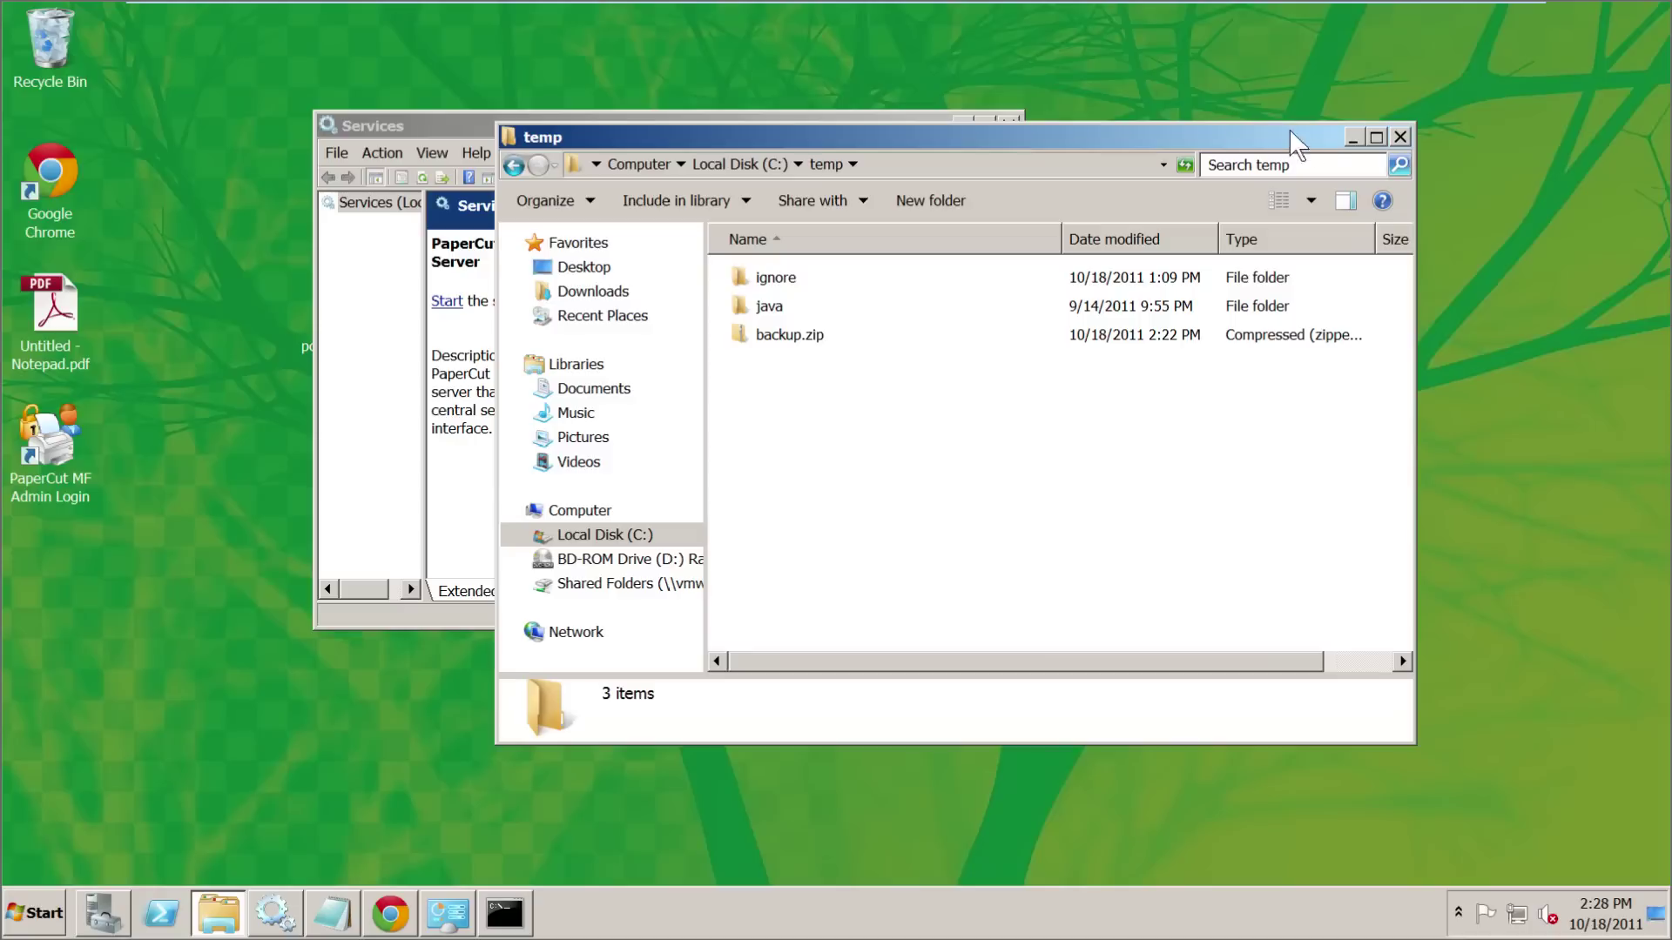
{"action": "left_click", "coordinate": [1351, 137]}
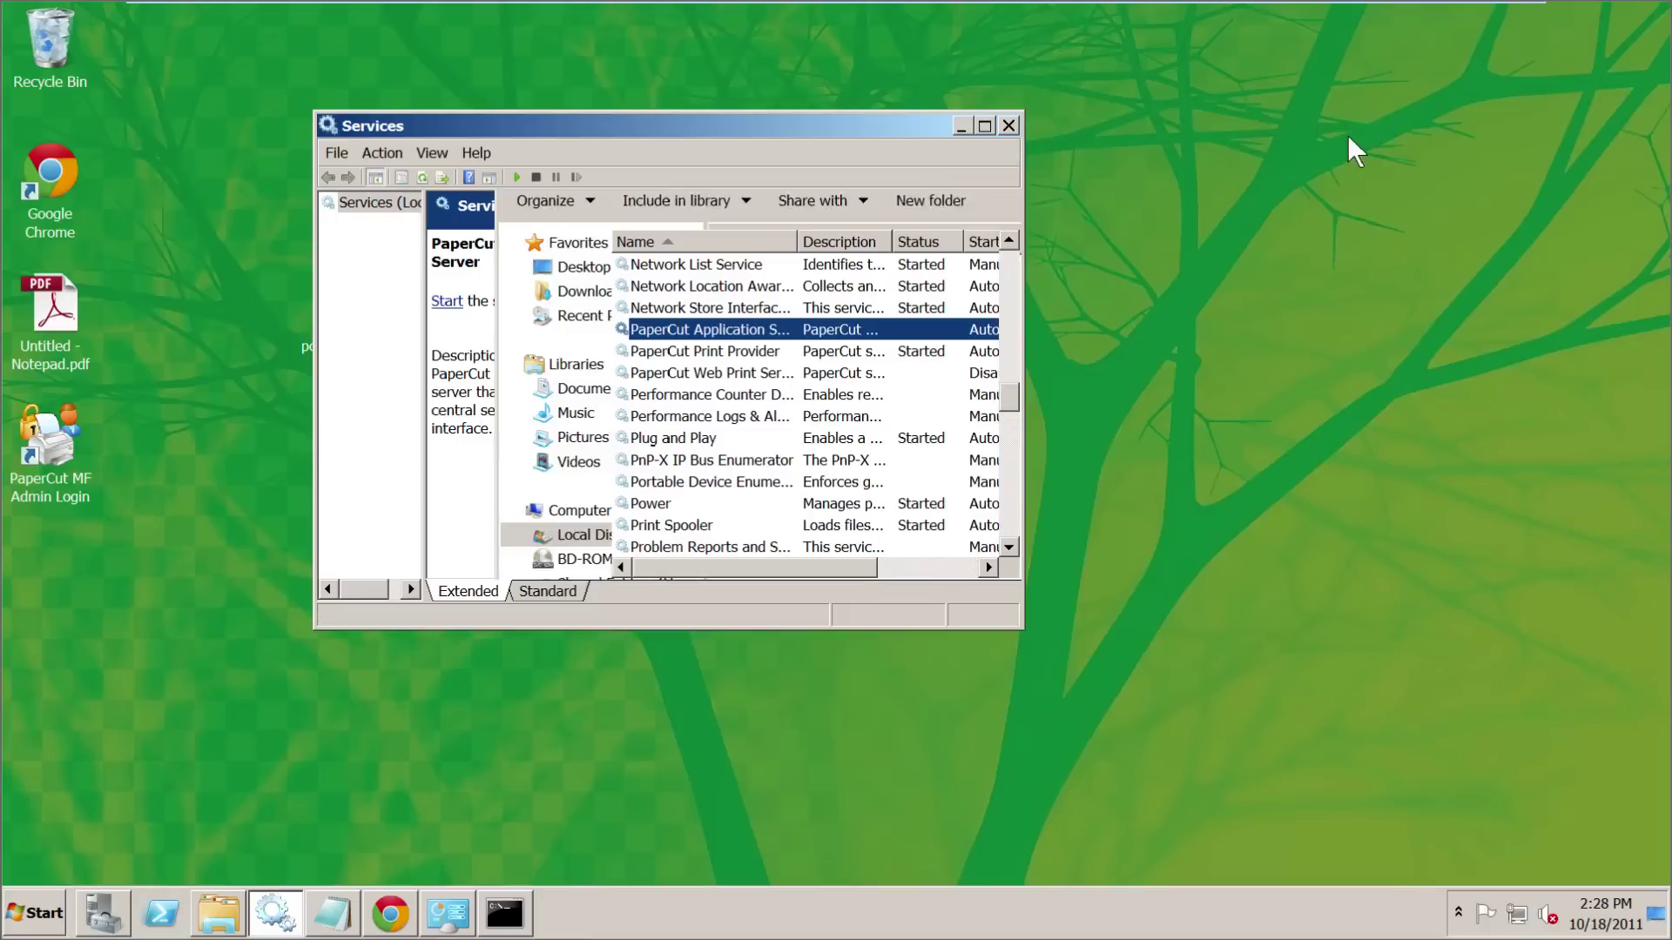
- Start the PaperCut Application Server service again in Services
{"action": "right_click", "coordinate": [719, 328]}
{"action": "left_click", "coordinate": [780, 341]}
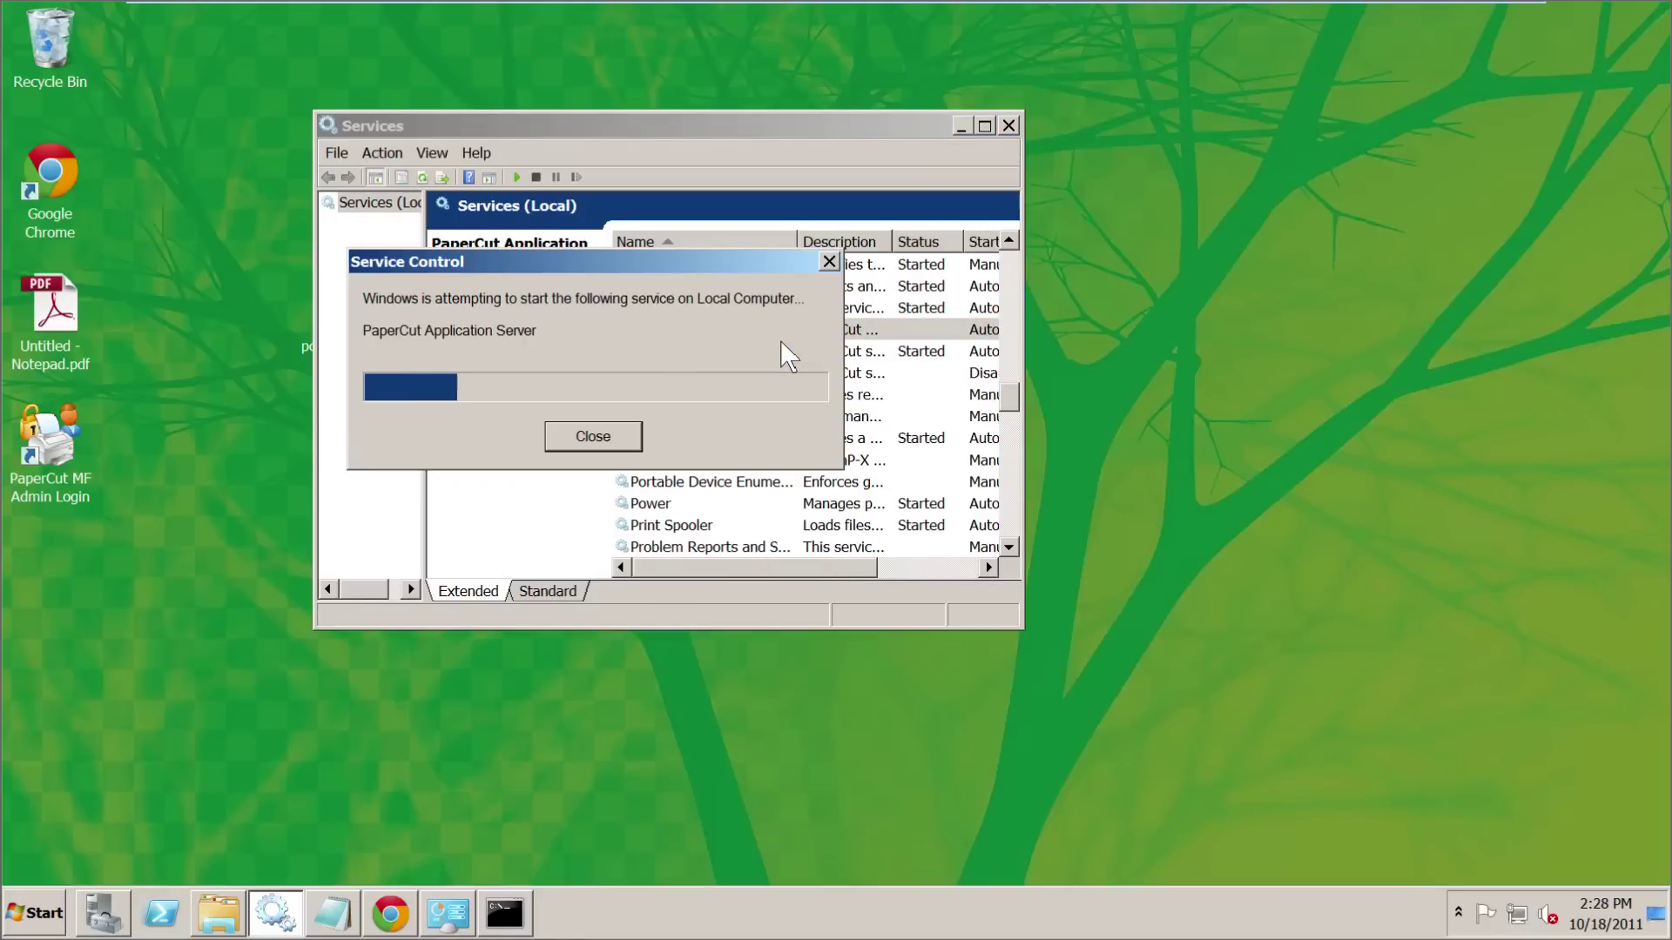
{"action": "left_click", "coordinate": [825, 716]}
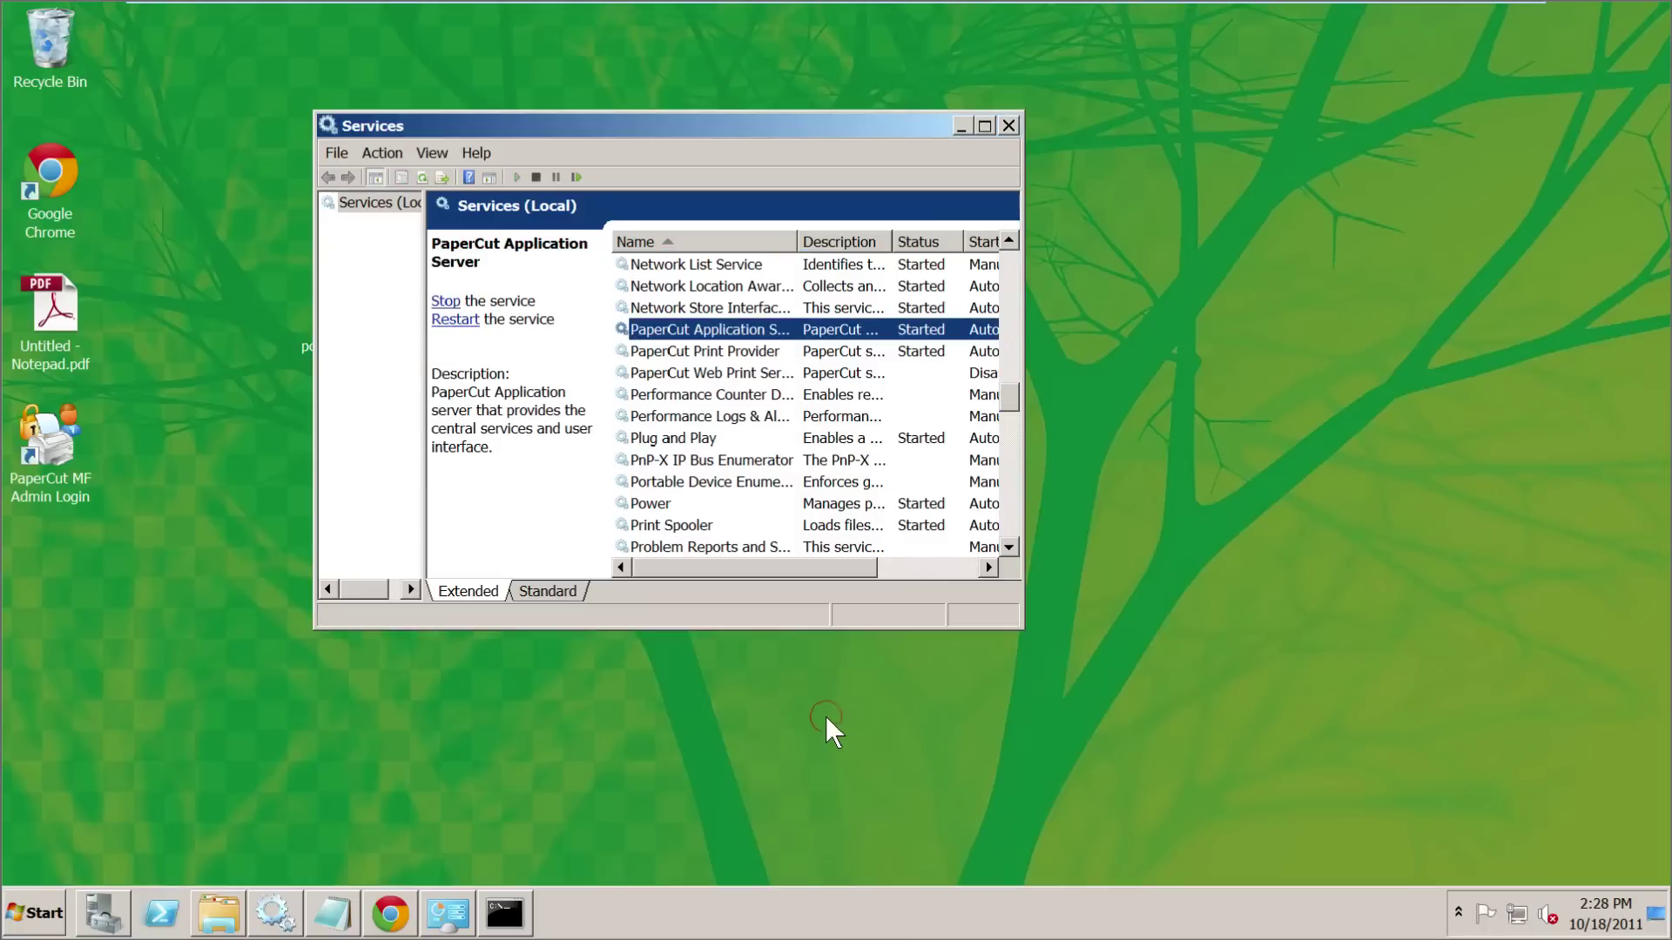
{"action": "left_click", "coordinate": [769, 459]}
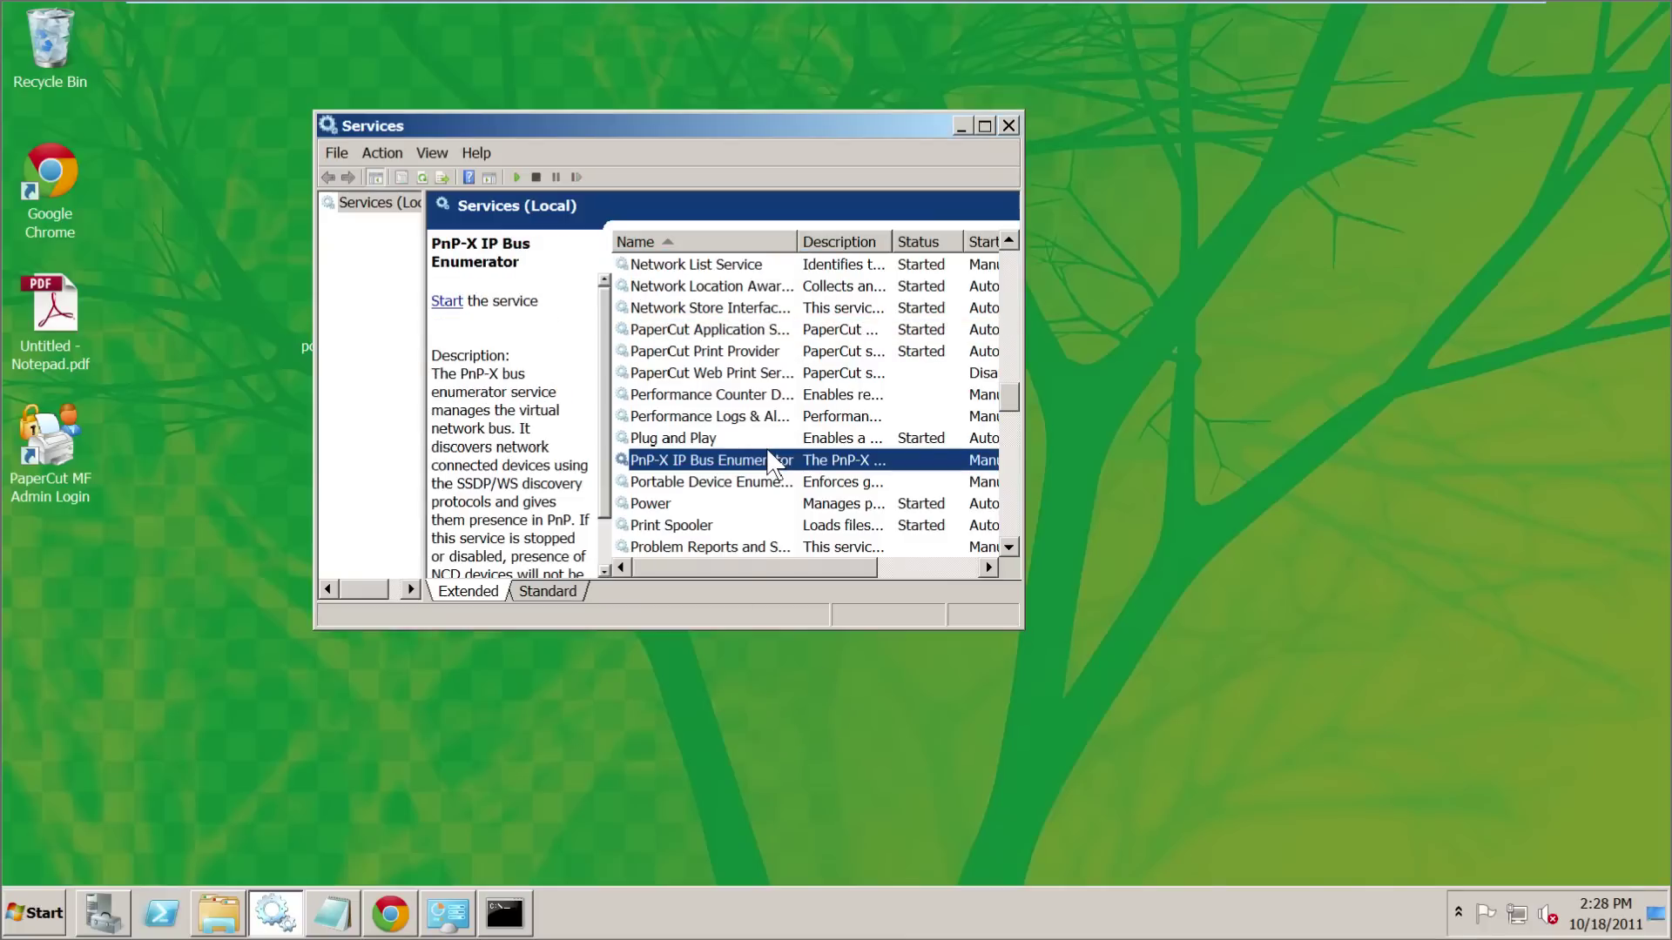
{"action": "left_click", "coordinate": [158, 583]}
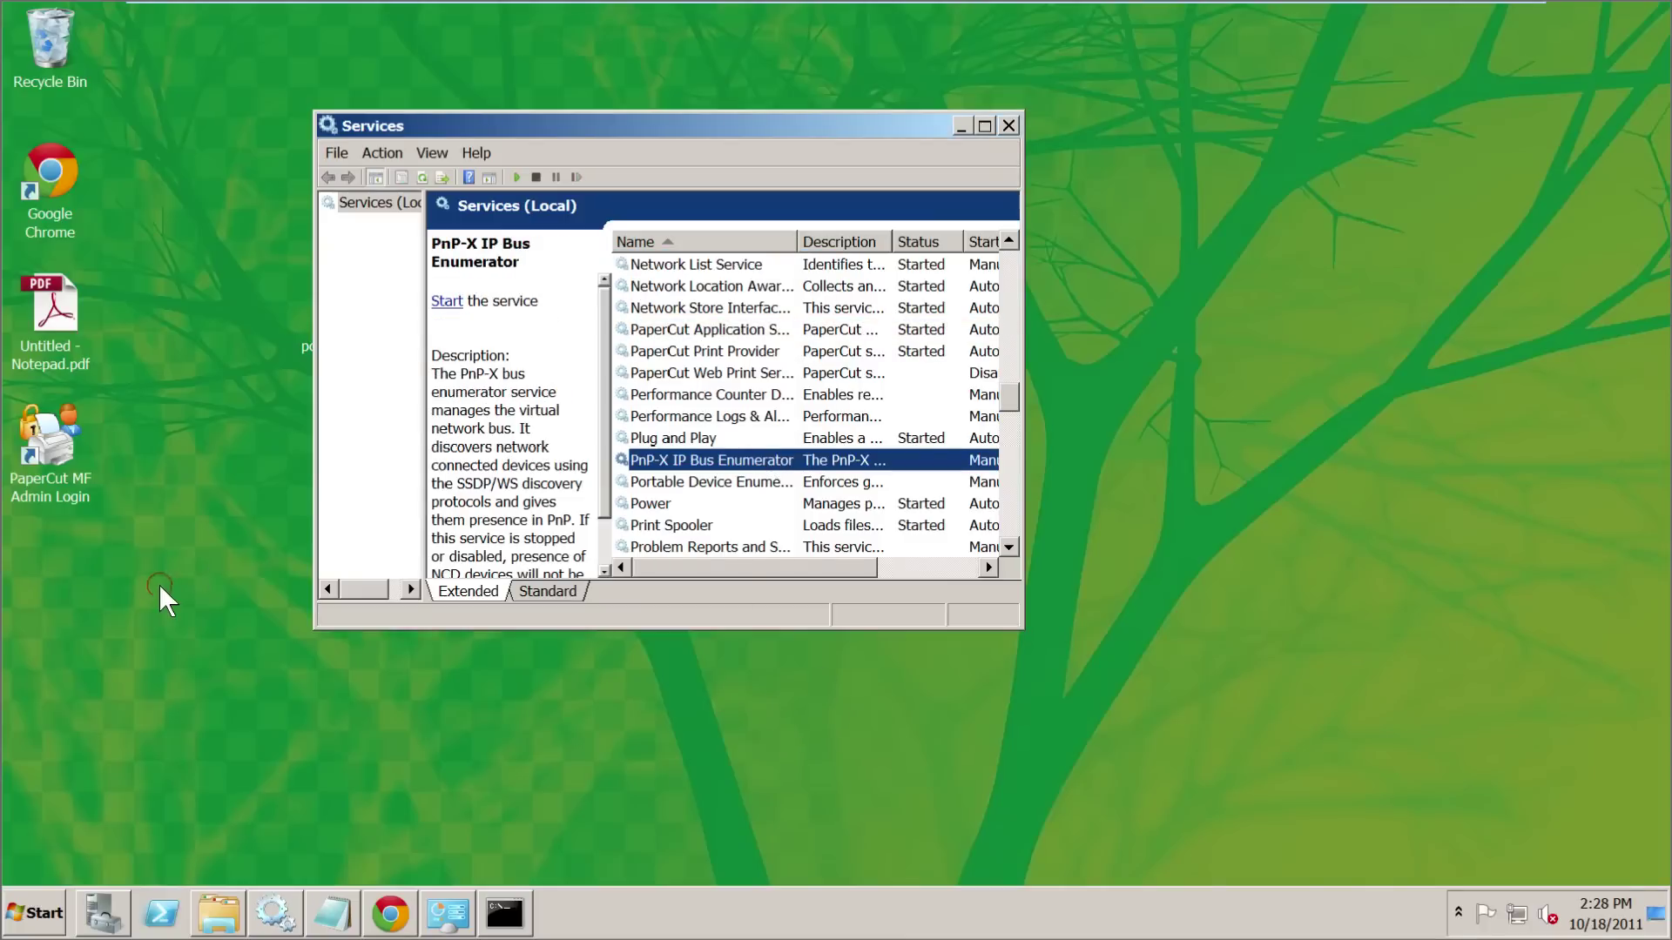
- Log in to PaperCut MF admin and check the dashboard's Total Pages and 19 printers
{"action": "double_click", "coordinate": [76, 446]}
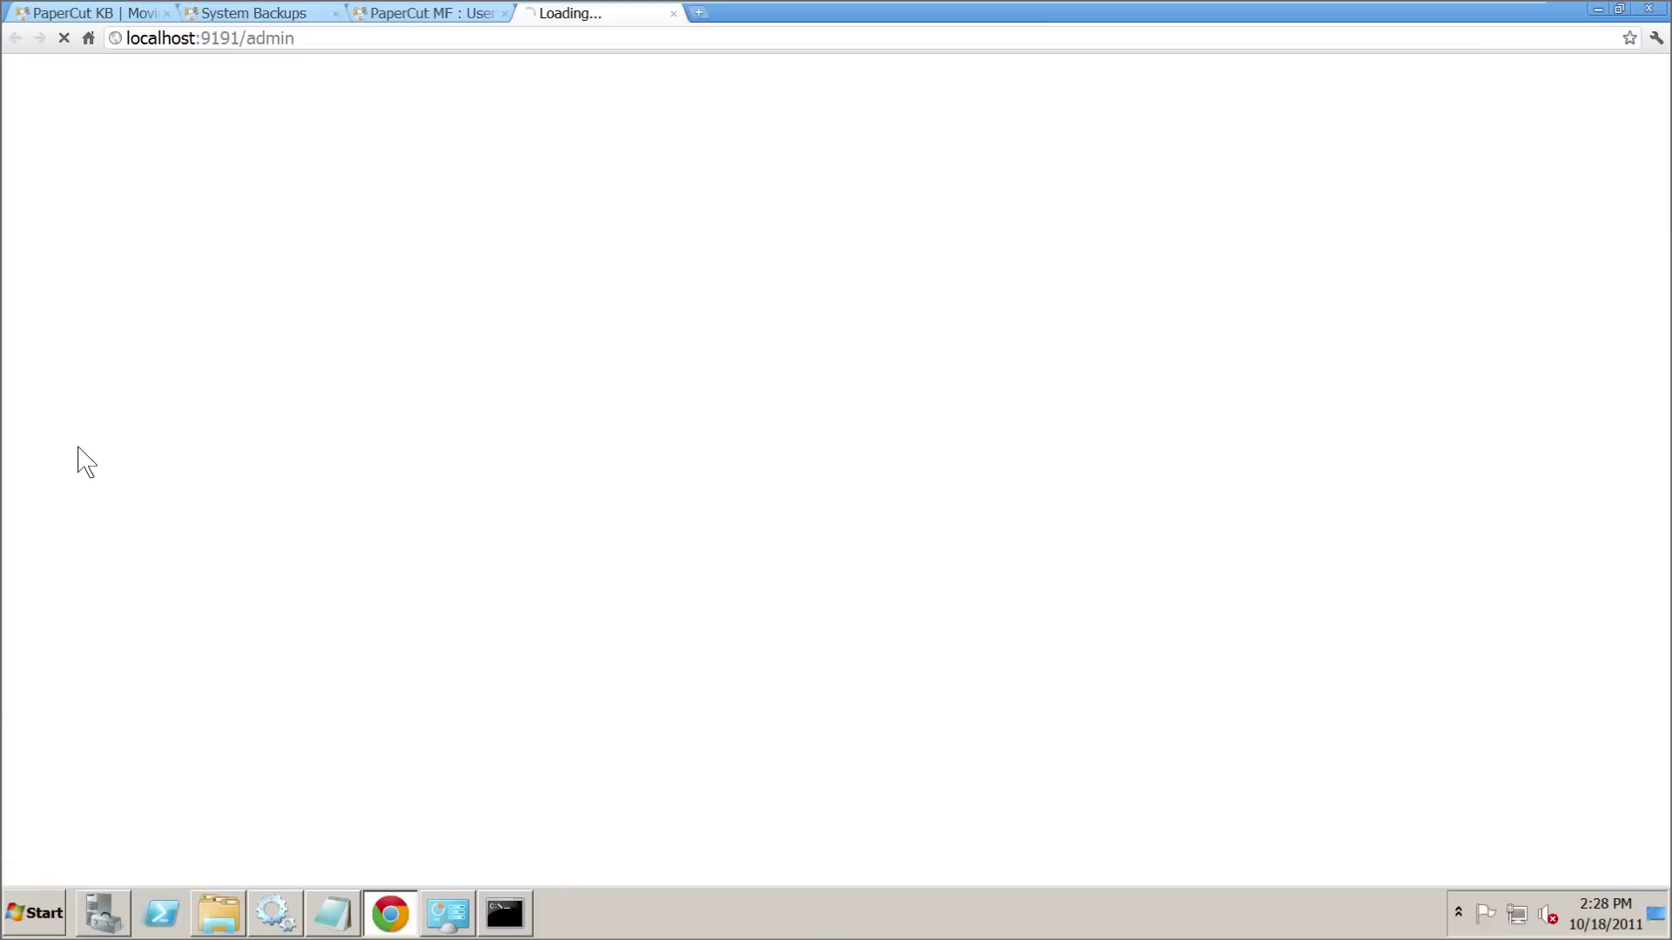
{"action": "type", "text": "ADMIN"}
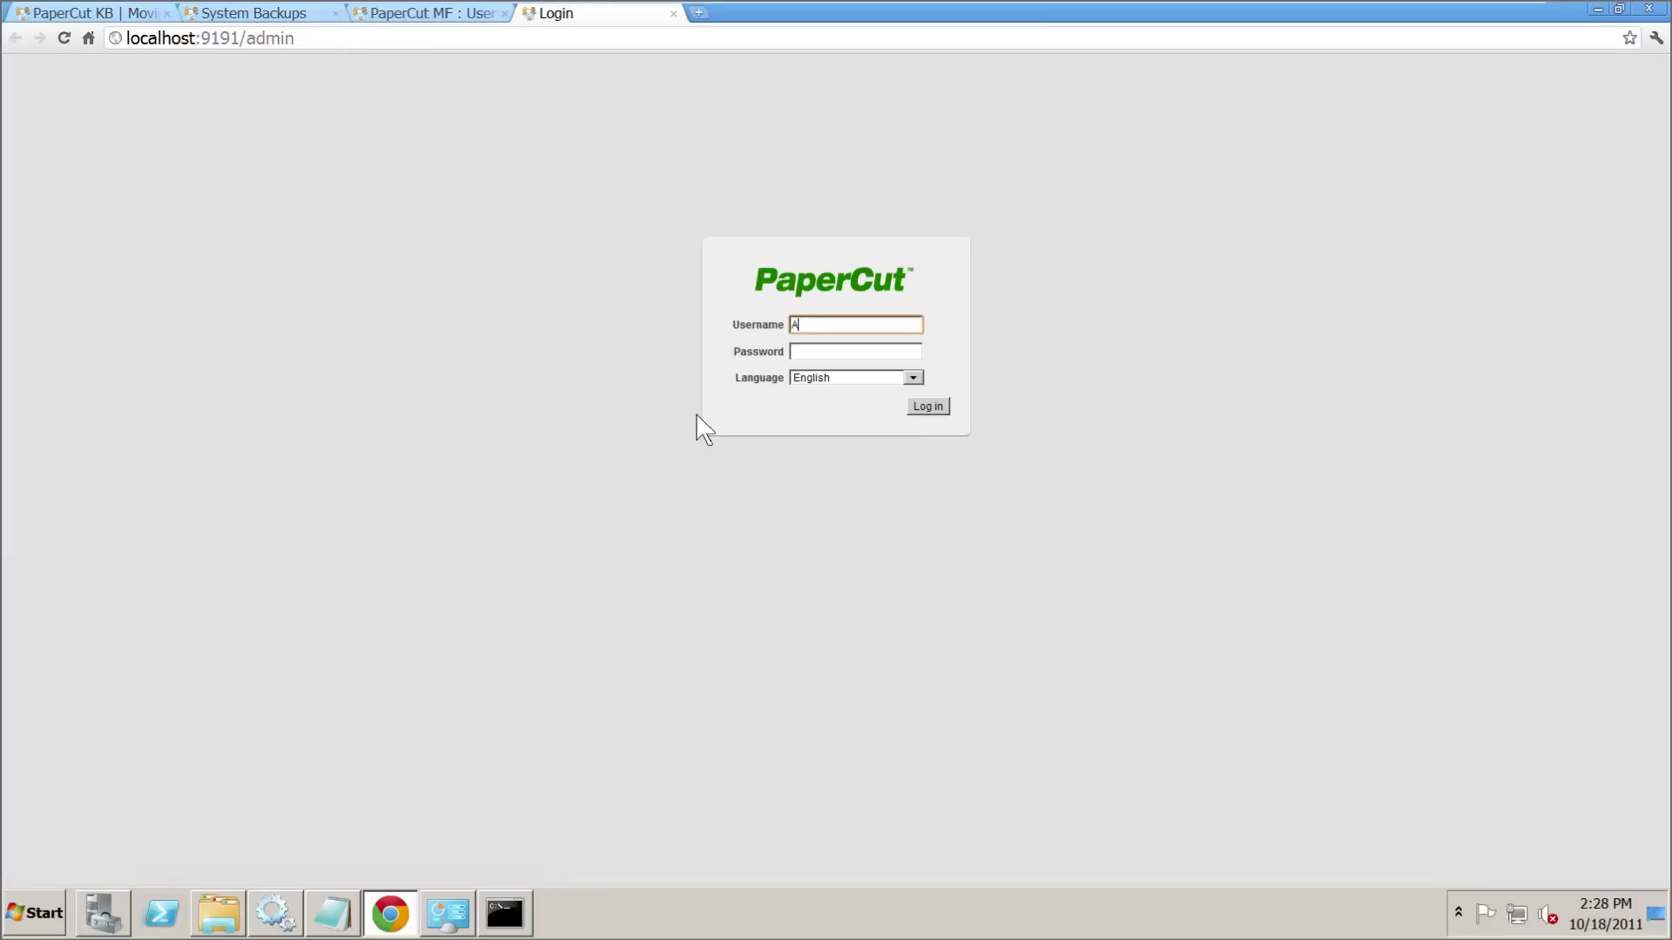
{"action": "key", "text": "Tab"}
{"action": "type", "text": "password"}
{"action": "key", "text": "Return"}
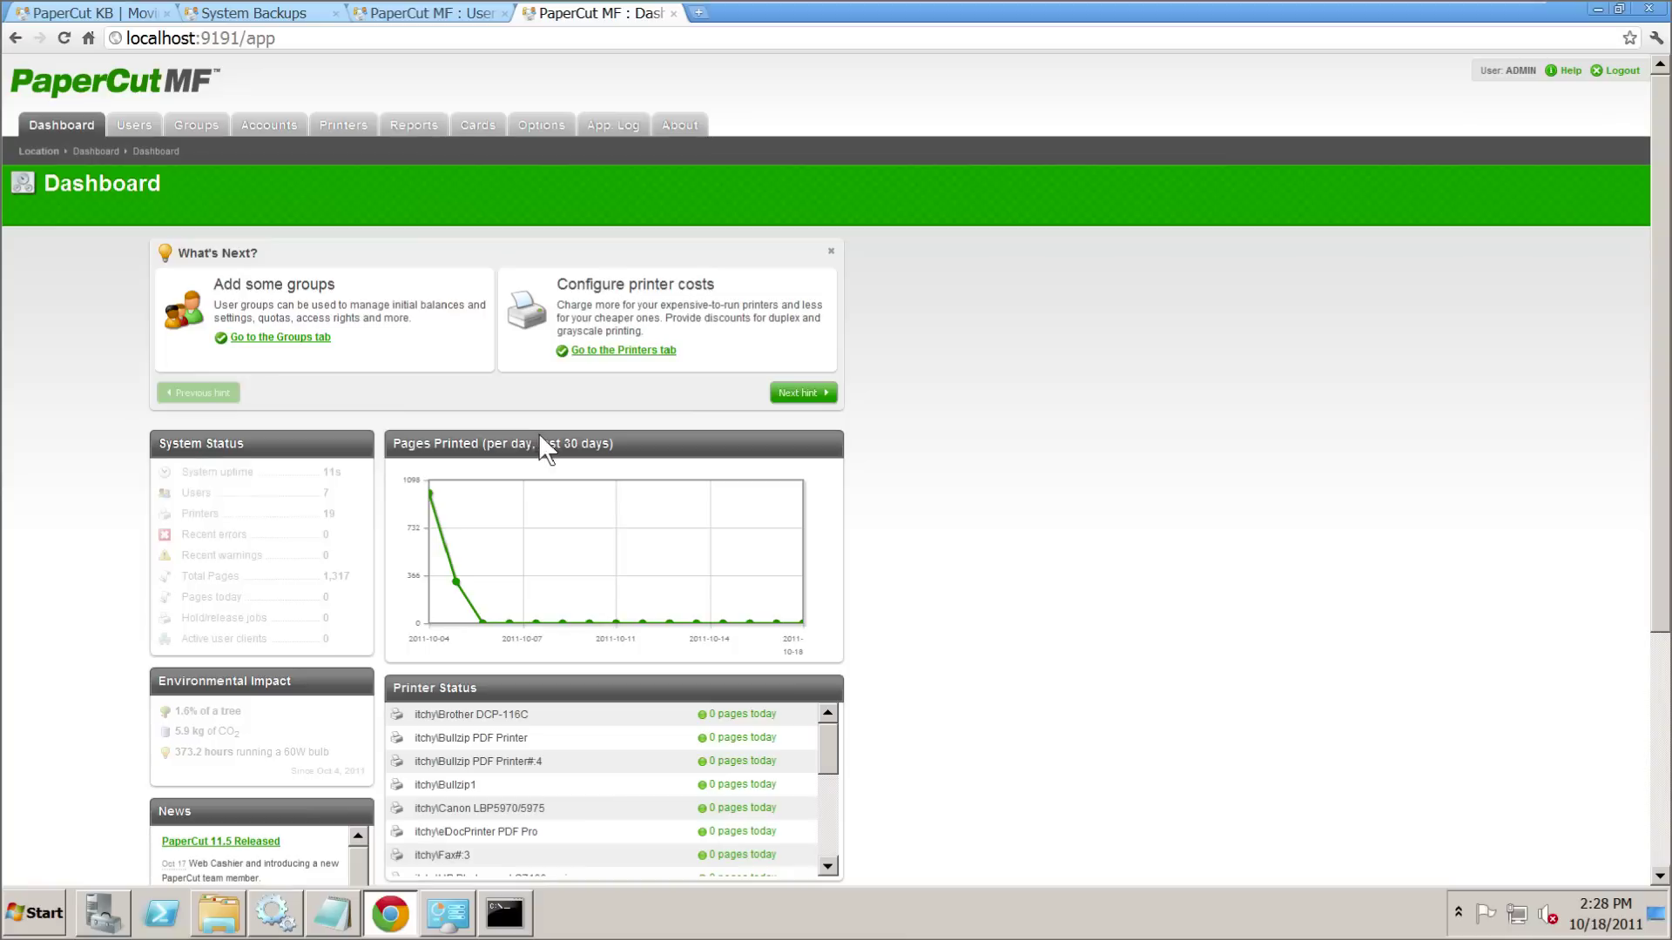
{"action": "left_click_drag", "start_coordinate": [183, 576], "coordinate": [344, 577]}
{"action": "left_click_drag", "start_coordinate": [338, 514], "coordinate": [223, 517]}
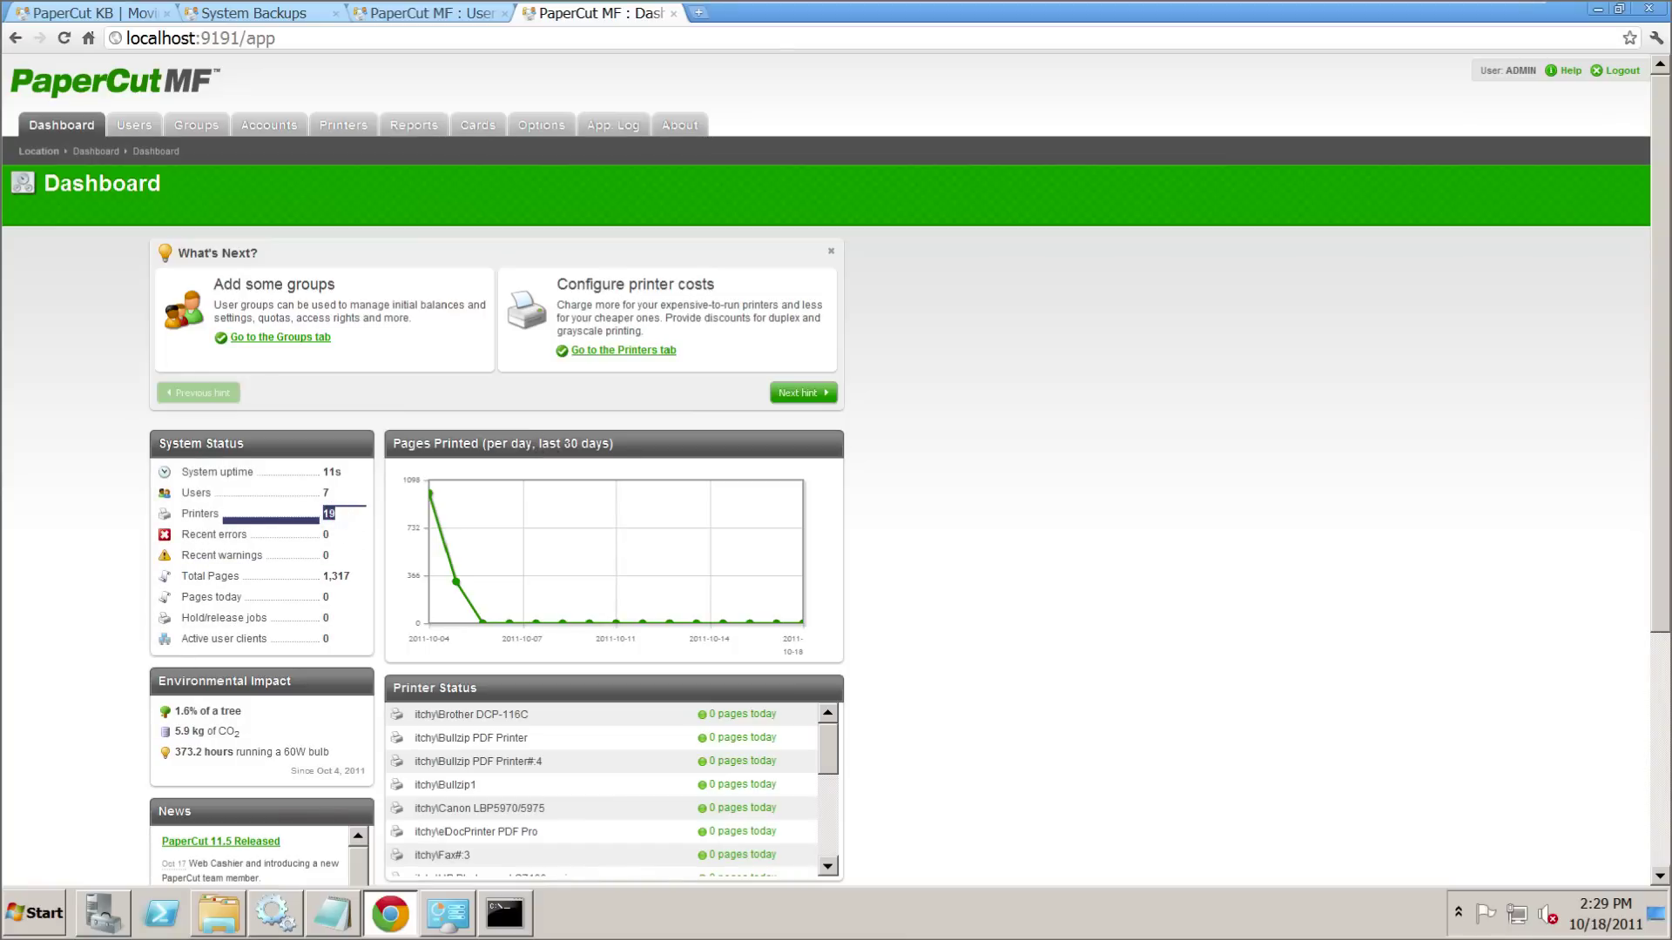
- Review the Users list, noting the admin's 1,317 printed pages
{"action": "left_click", "coordinate": [139, 127]}
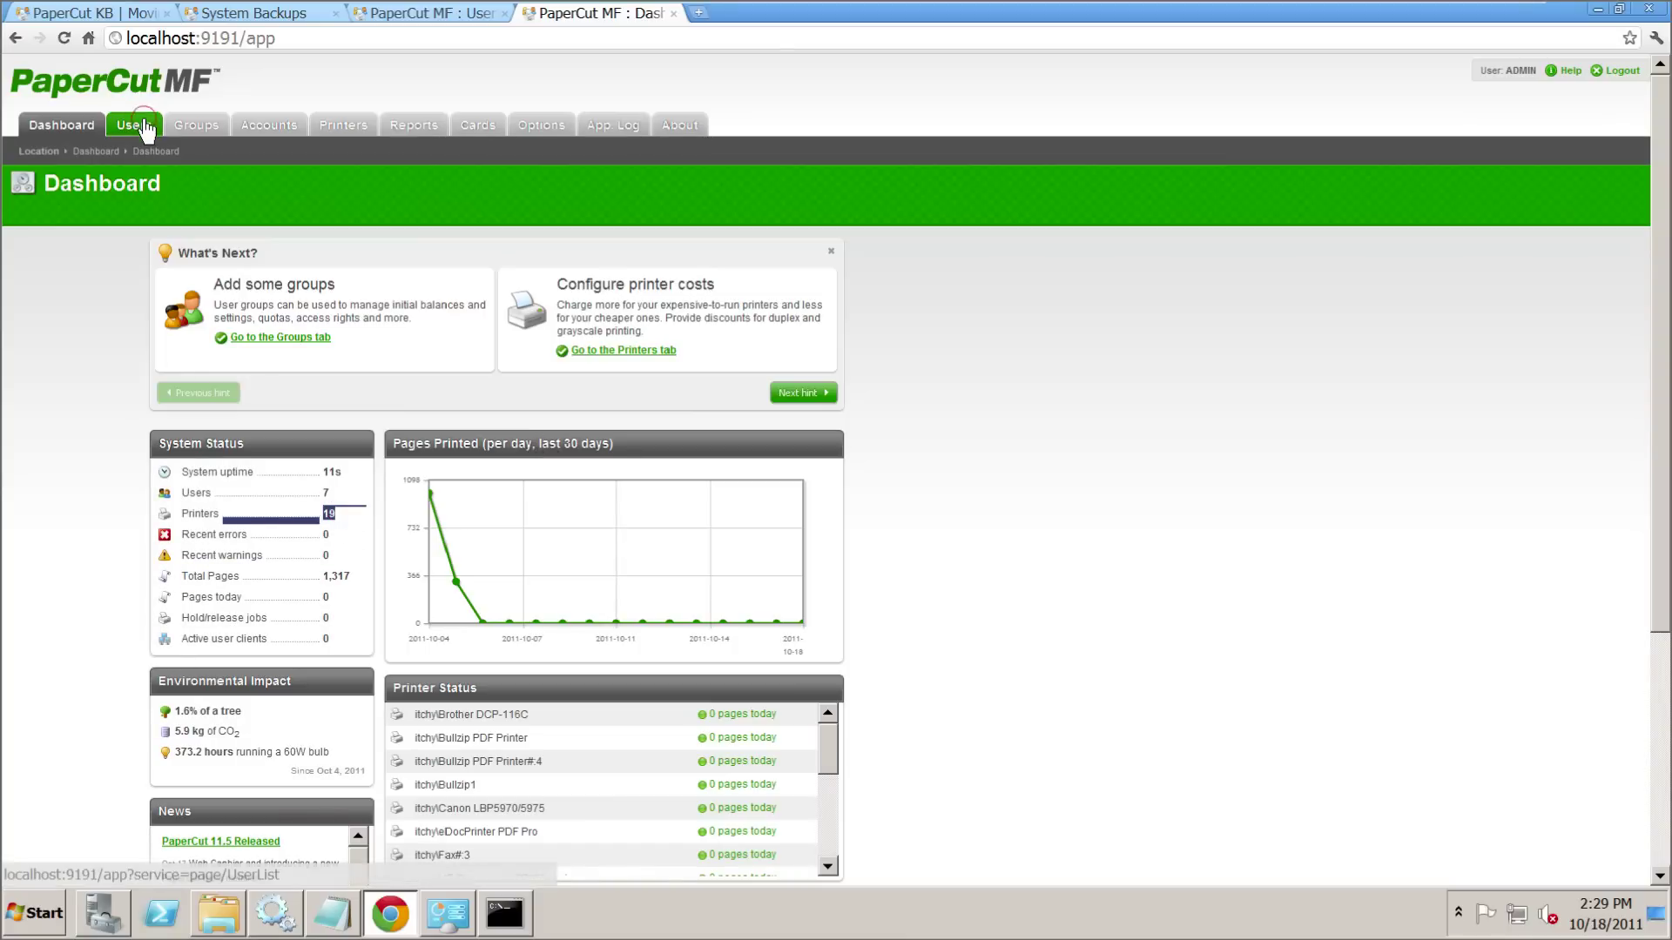
{"action": "double_click", "coordinate": [1489, 366]}
{"action": "left_click", "coordinate": [1489, 367]}
{"action": "left_click_drag", "start_coordinate": [1495, 367], "coordinate": [1504, 367]}
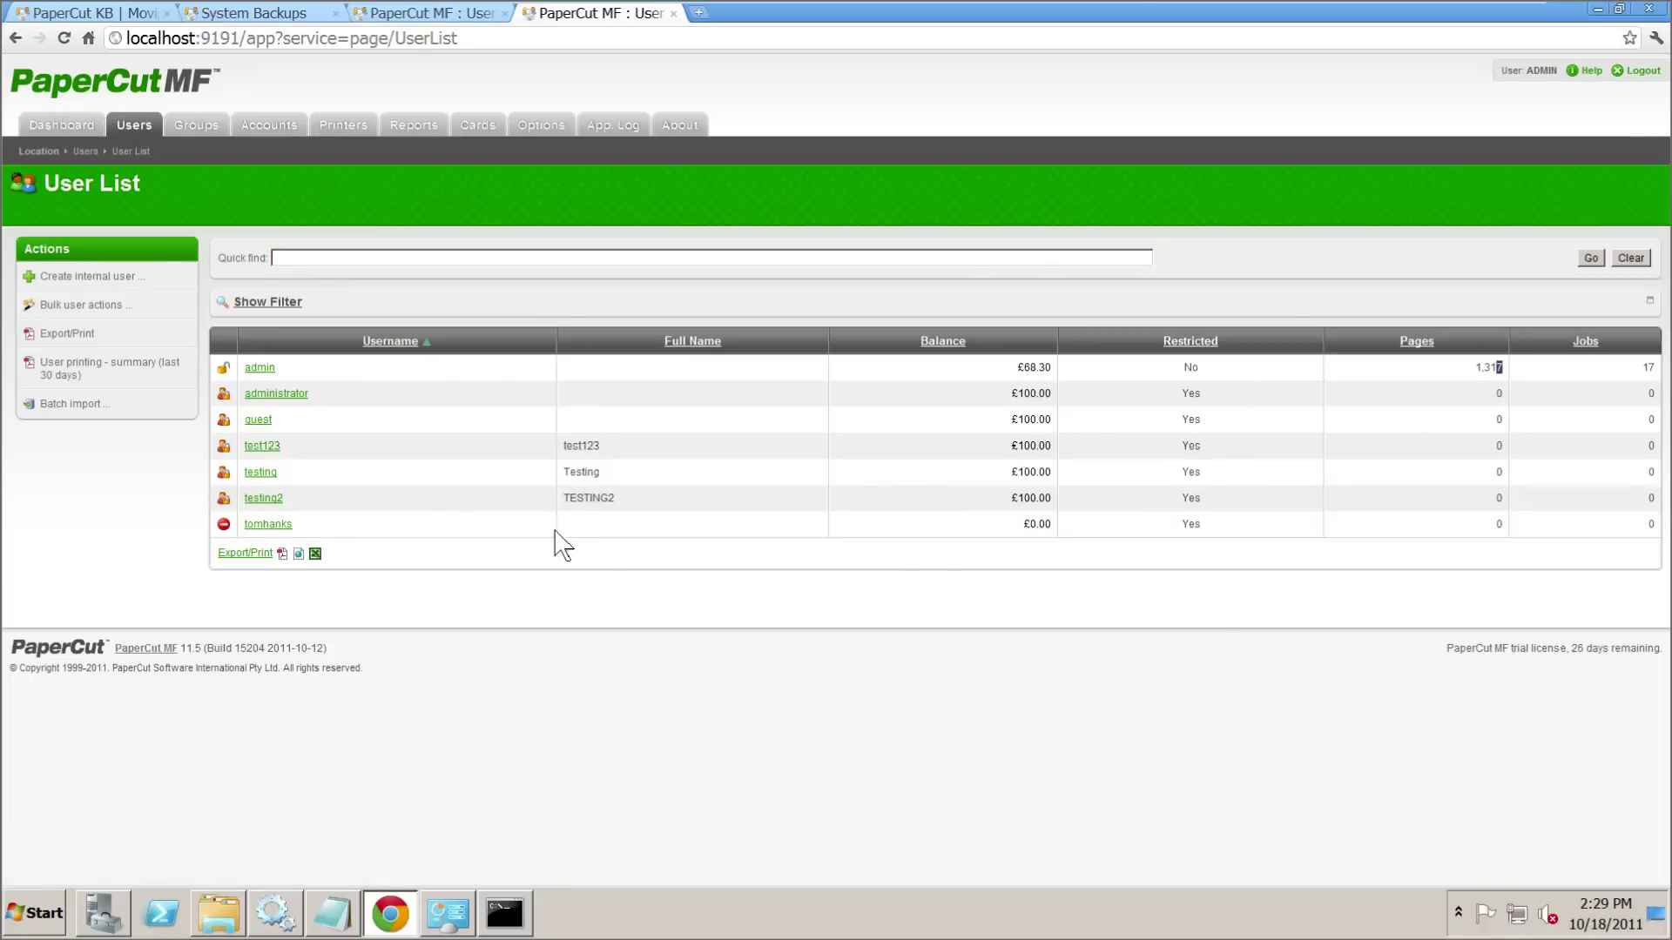
- Check shared accounts, printers (one at 998 total pages) and the Application Log
{"action": "left_click", "coordinate": [258, 128]}
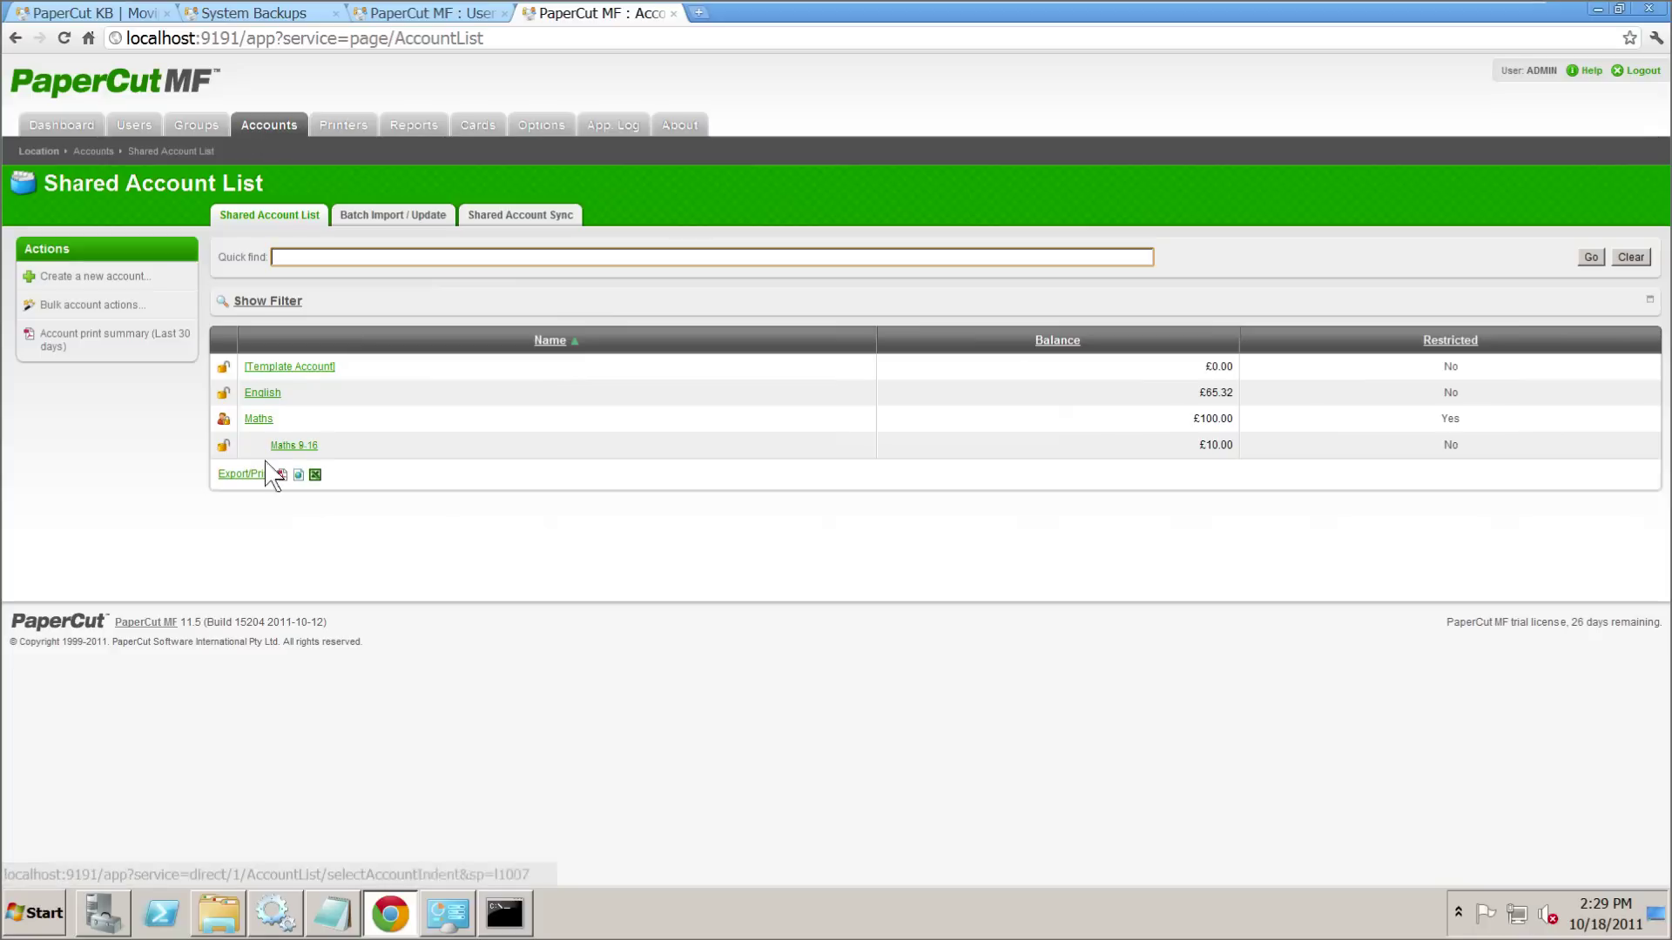
{"action": "left_click", "coordinate": [360, 124]}
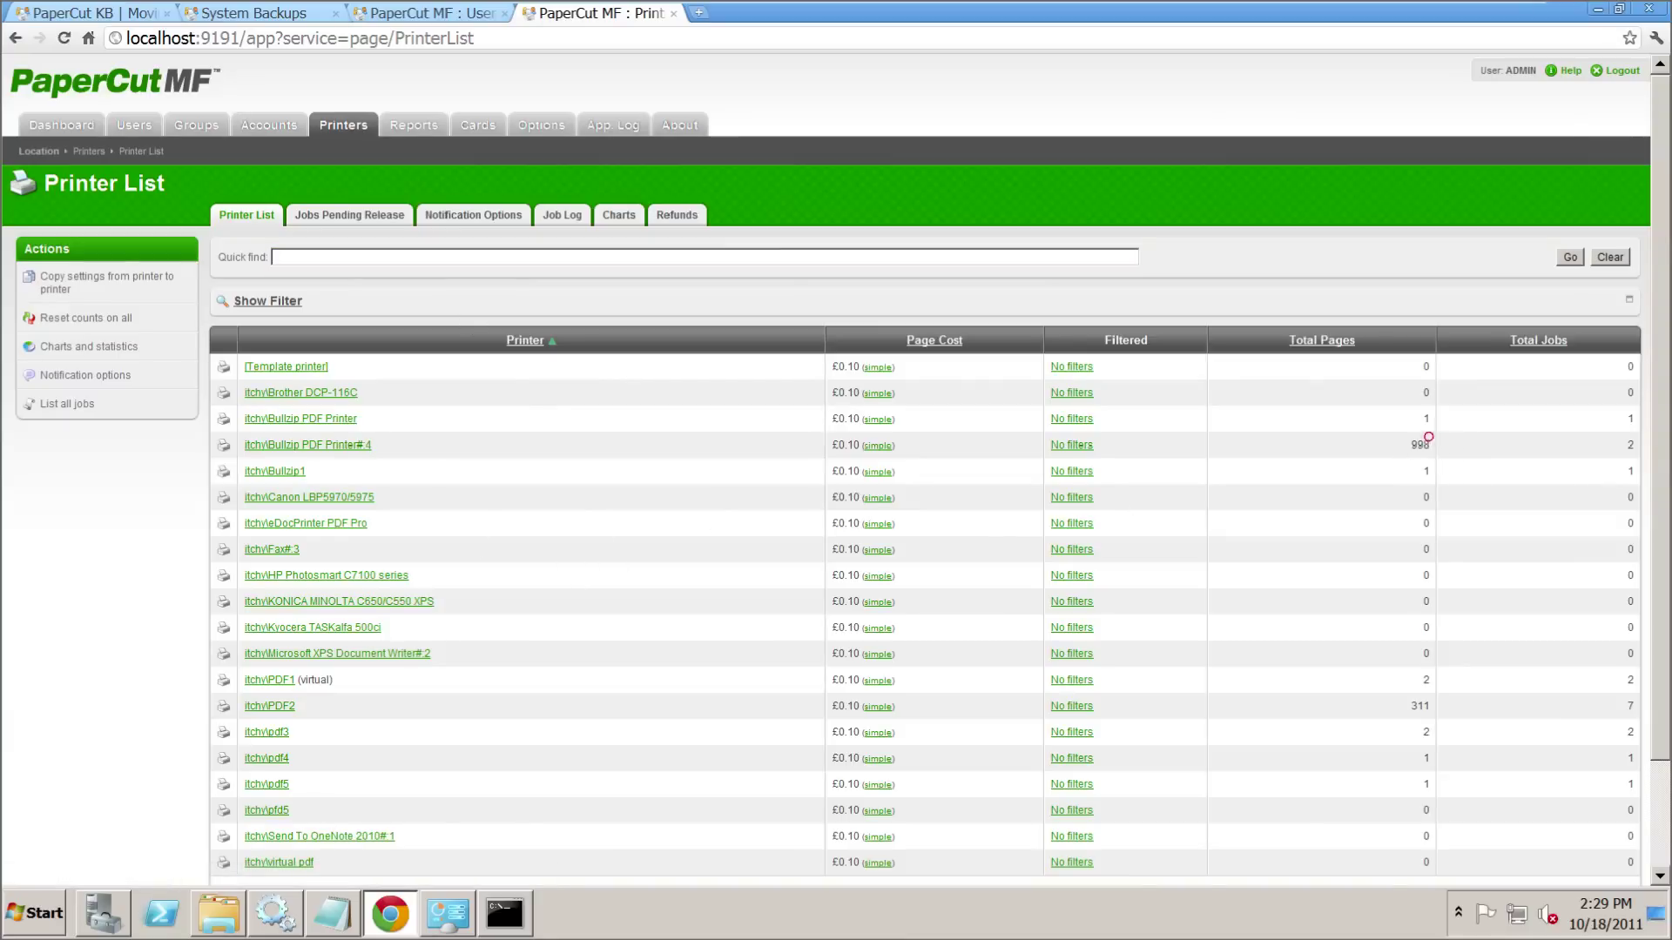
{"action": "double_click", "coordinate": [1421, 444]}
{"action": "left_click", "coordinate": [1417, 698]}
{"action": "left_click", "coordinate": [623, 125]}
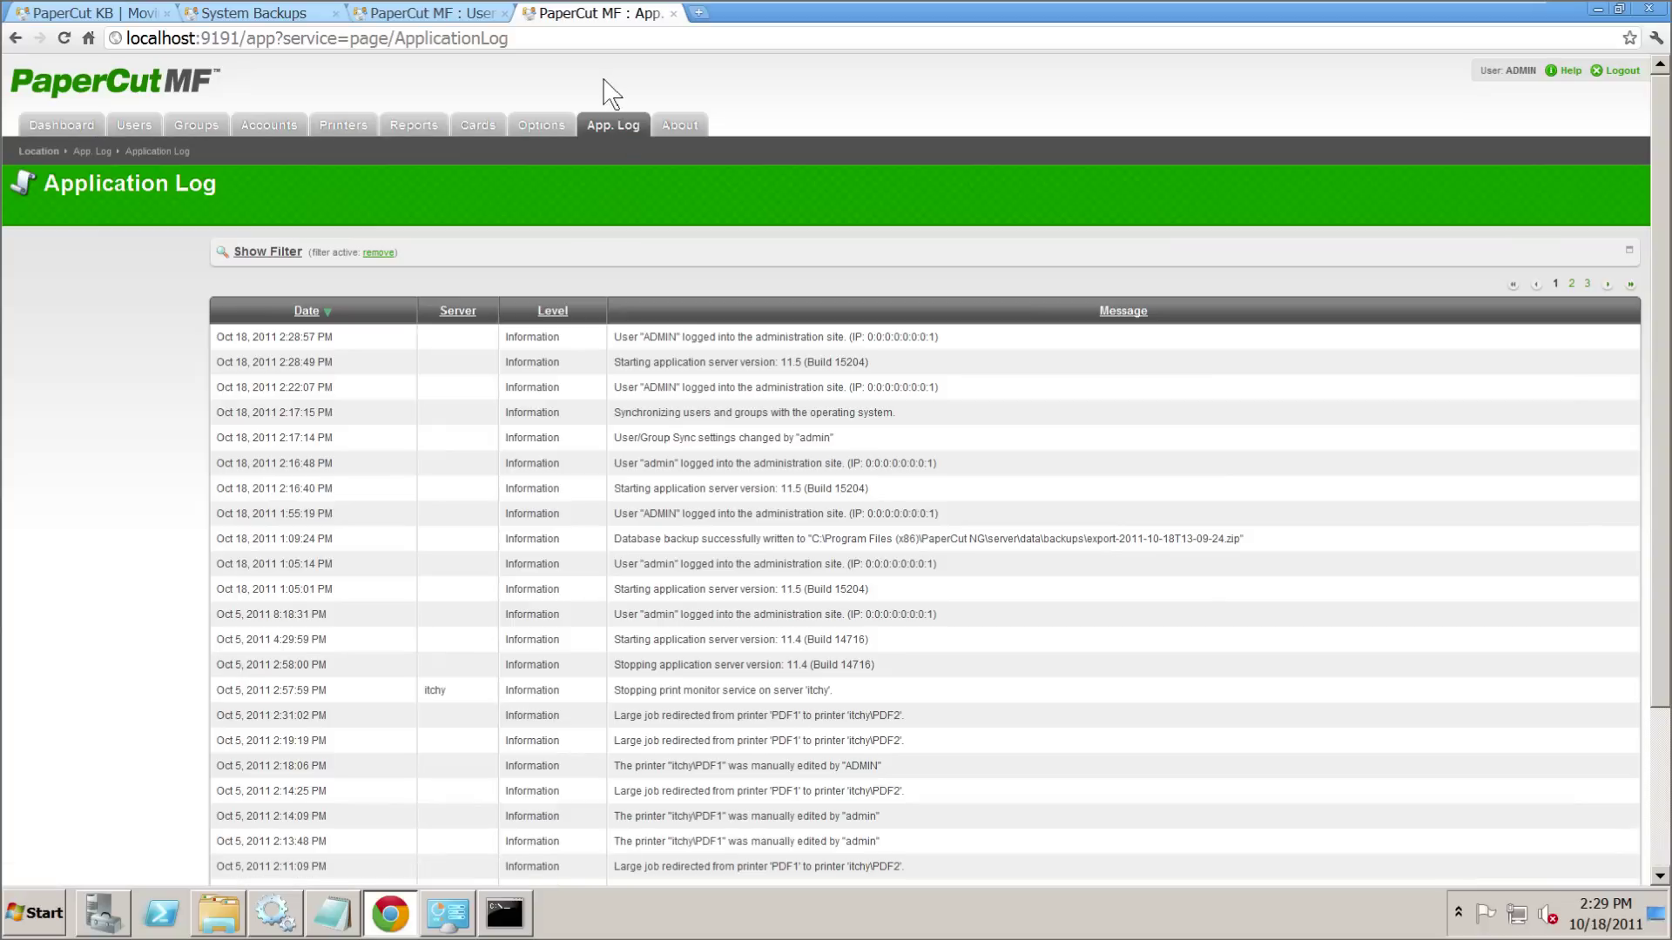